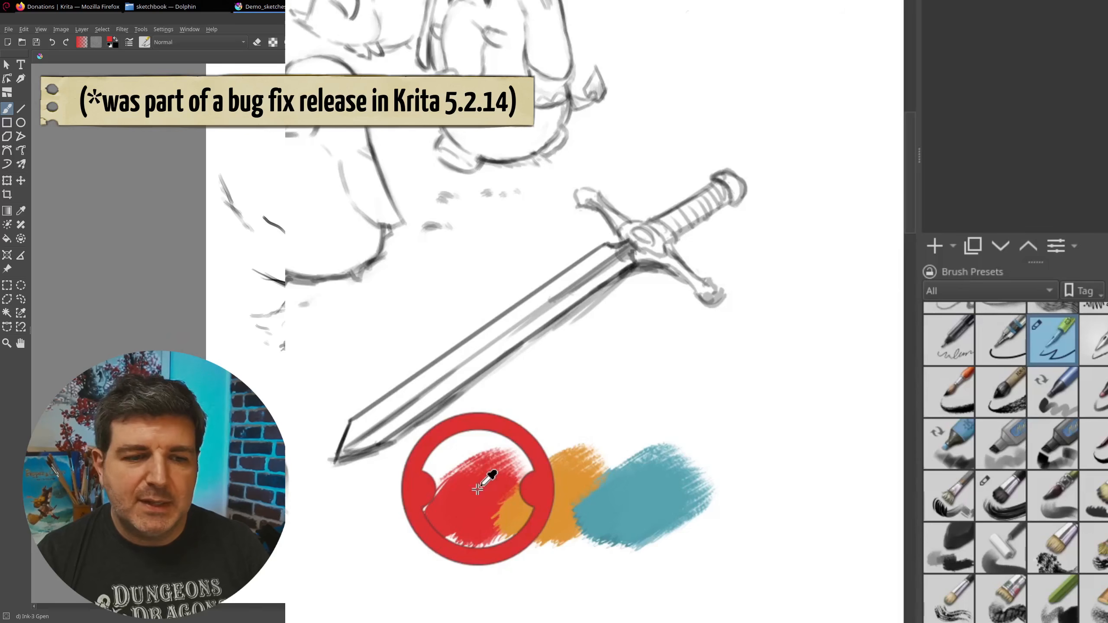
Step: Sample colors across the red, orange and teal swatches below the sword with the circular color sampler
{"action": "left_click_drag", "start_coordinate": [478, 489], "coordinate": [542, 484]}
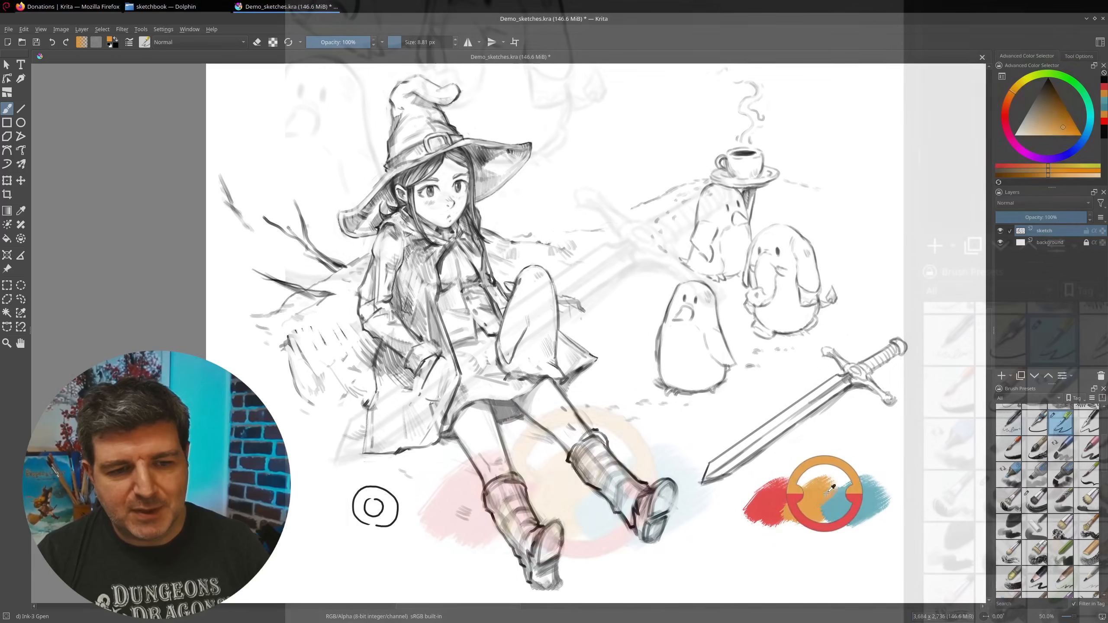
{"action": "left_click_drag", "start_coordinate": [544, 485], "coordinate": [595, 483]}
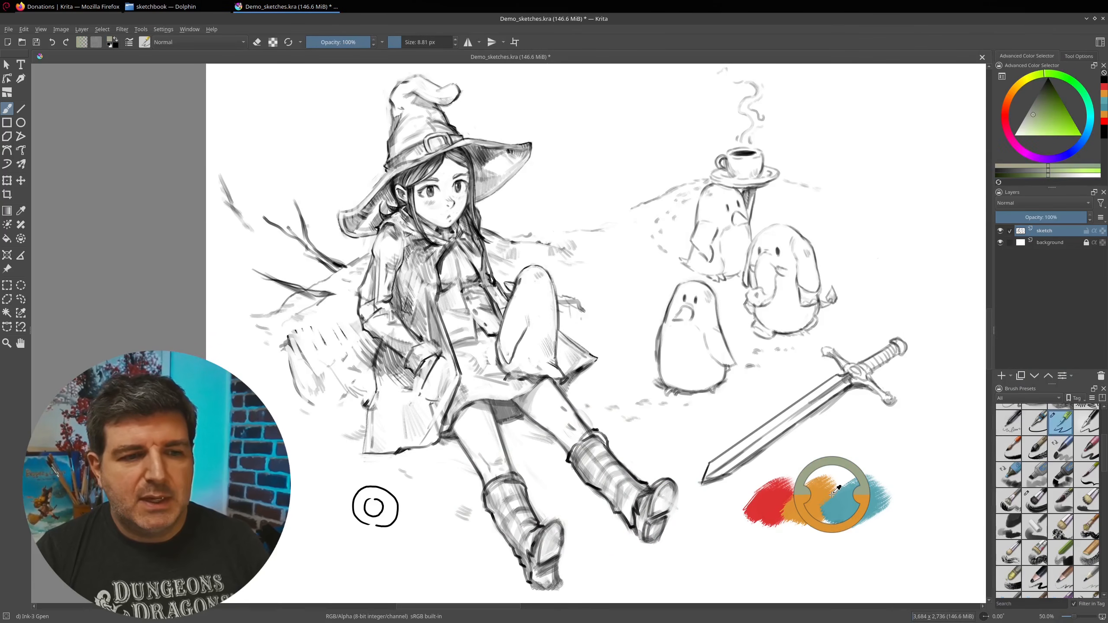
{"action": "left_click_drag", "start_coordinate": [832, 493], "coordinate": [832, 495]}
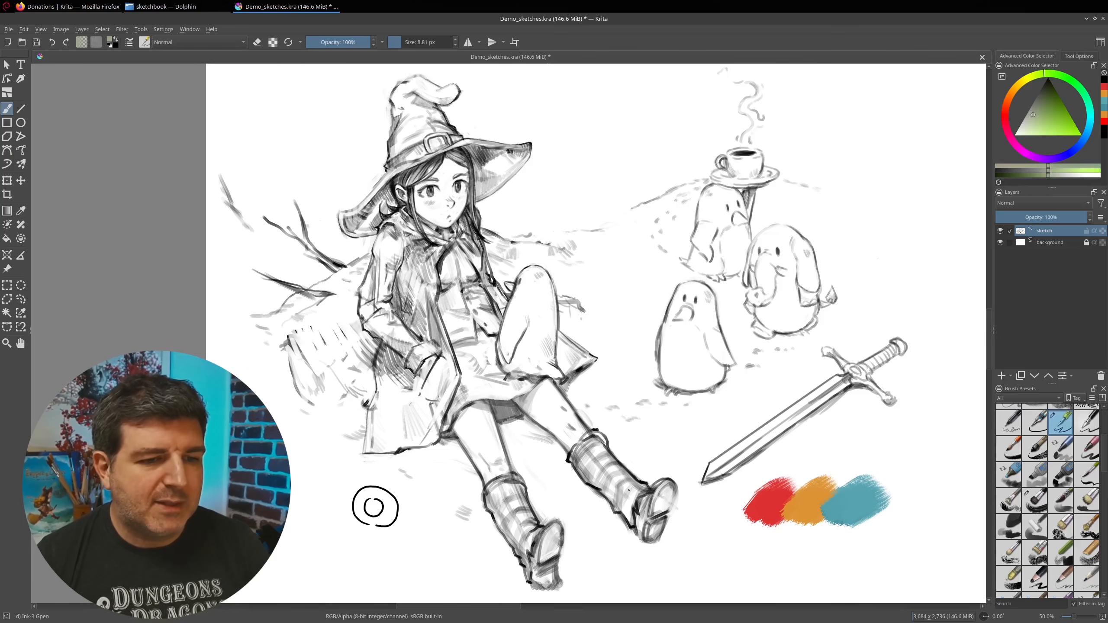
Step: Try a diameter of 176 and a thickness of 14% for the circular color sampler in the cursor settings, without saving
{"action": "left_click", "coordinate": [163, 29]}
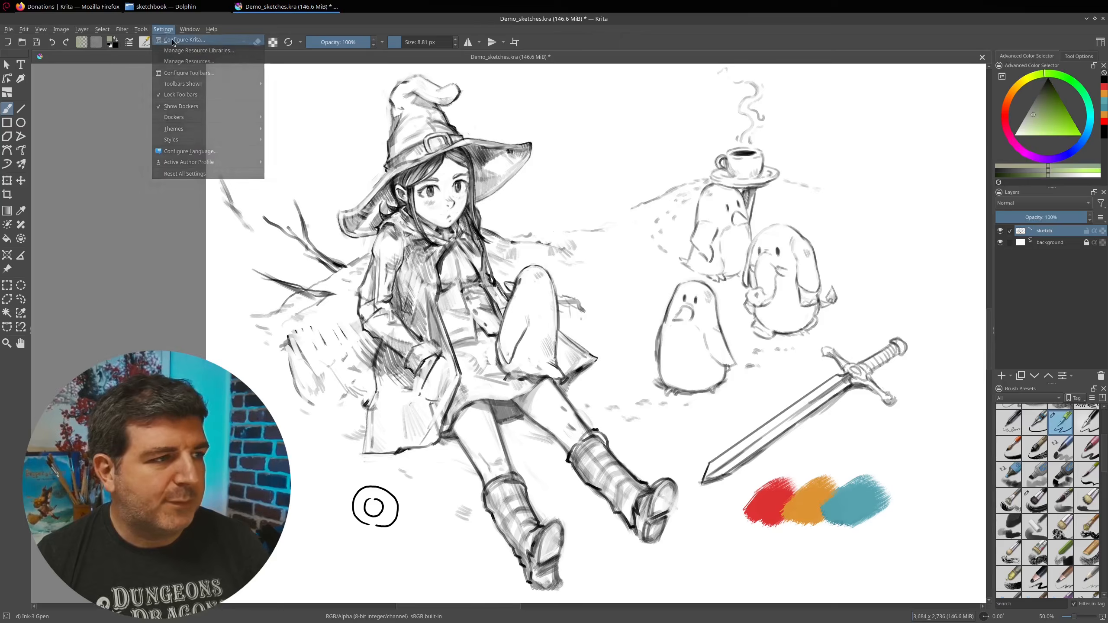
{"action": "left_click", "coordinate": [183, 39]}
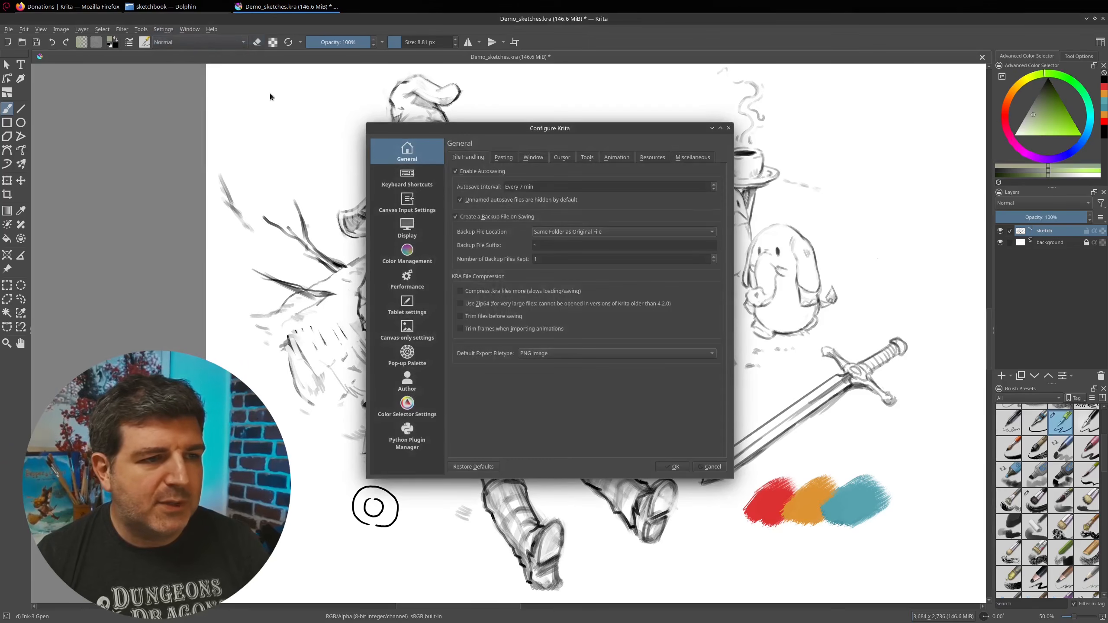
{"action": "left_click", "coordinate": [561, 158]}
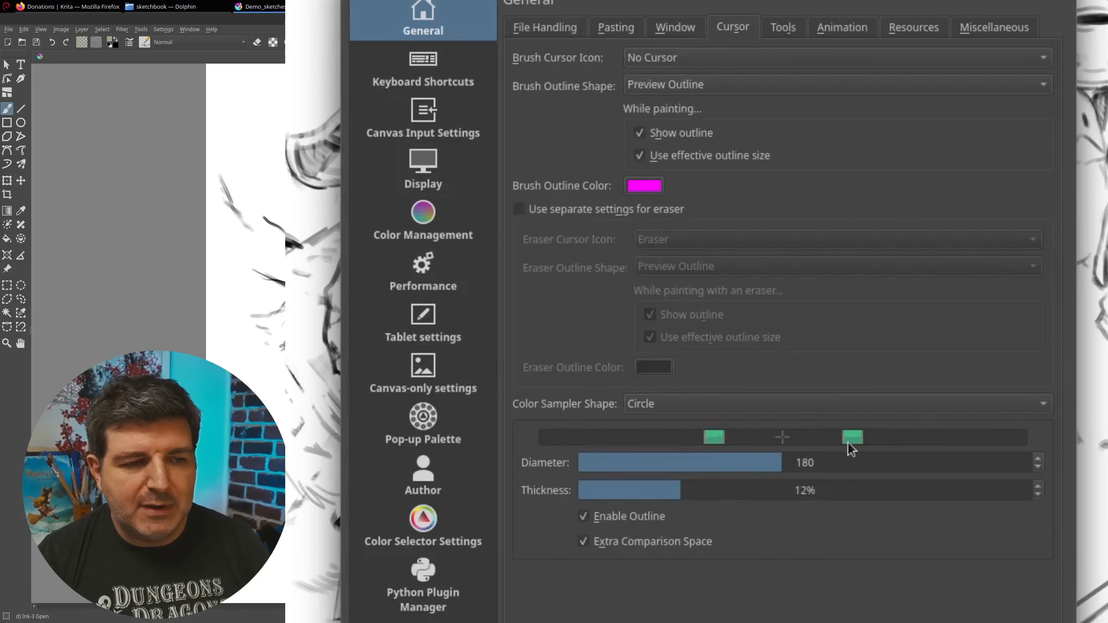
{"action": "mouse_move", "coordinate": [782, 463]}
{"action": "left_mouse_down"}
{"action": "mouse_move", "coordinate": [829, 463]}
{"action": "mouse_move", "coordinate": [777, 463]}
{"action": "left_mouse_up"}
{"action": "mouse_move", "coordinate": [686, 490]}
{"action": "left_mouse_down"}
{"action": "mouse_move", "coordinate": [758, 490]}
{"action": "mouse_move", "coordinate": [690, 490]}
{"action": "left_mouse_up"}
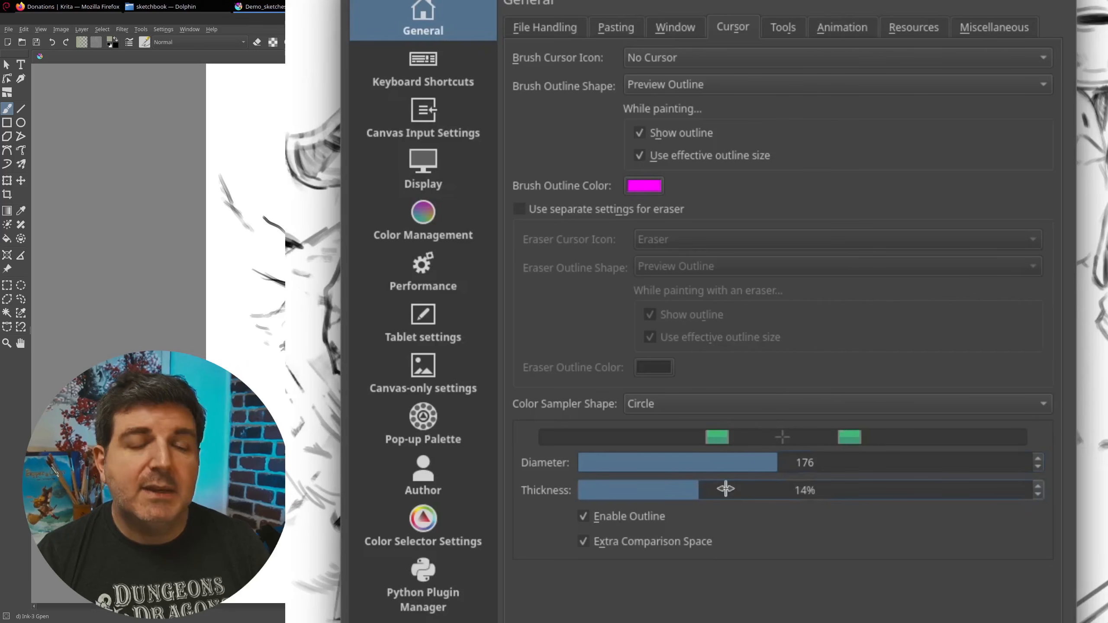
{"action": "left_click", "coordinate": [994, 407]}
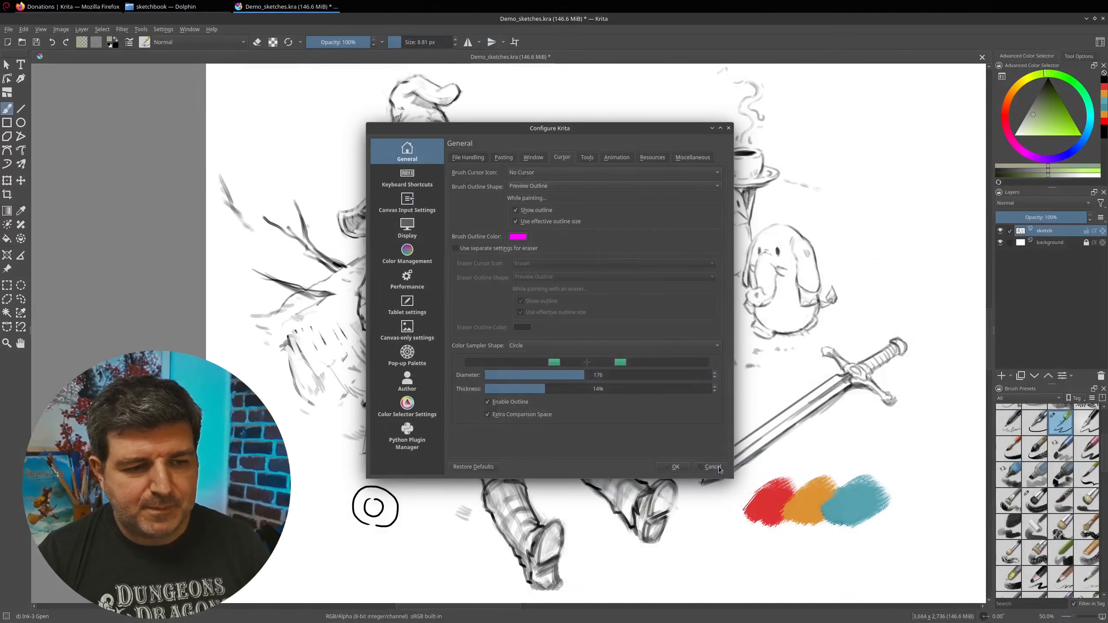
{"action": "left_click", "coordinate": [716, 465]}
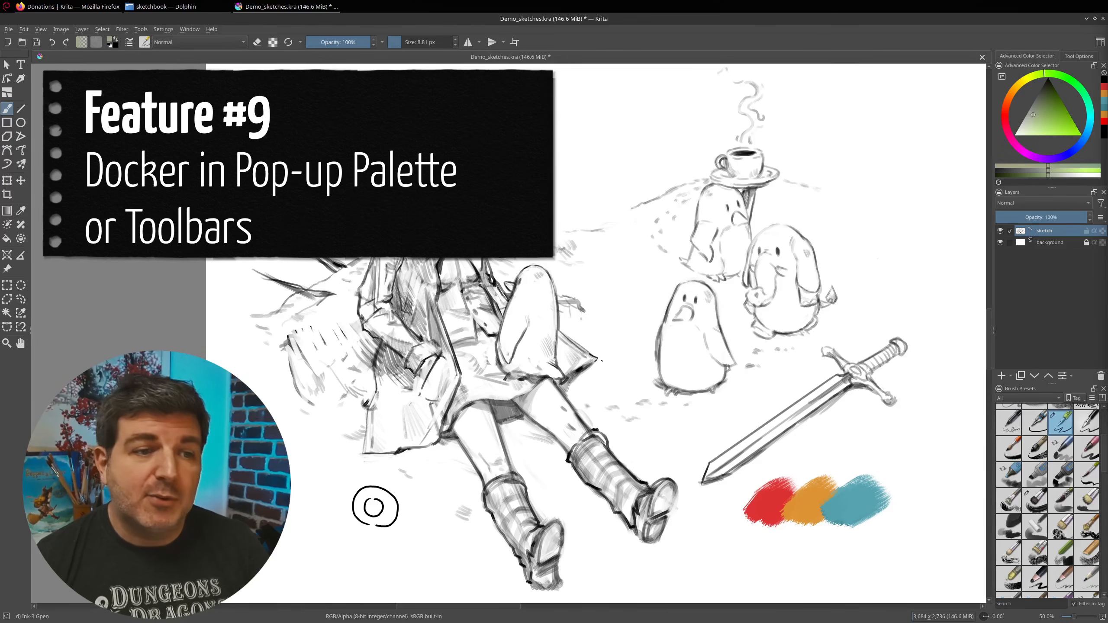
Step: Expand the docker area of the pop-up palette on the canvas and set it to show Layers
{"action": "right_click", "coordinate": [614, 335]}
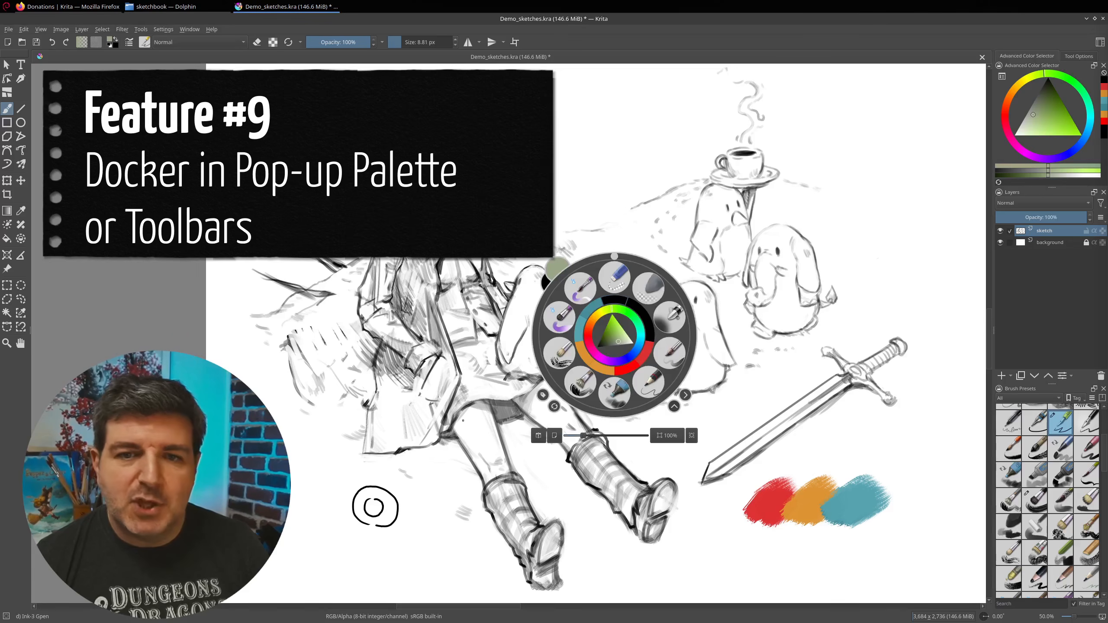
{"action": "left_click", "coordinate": [622, 218]}
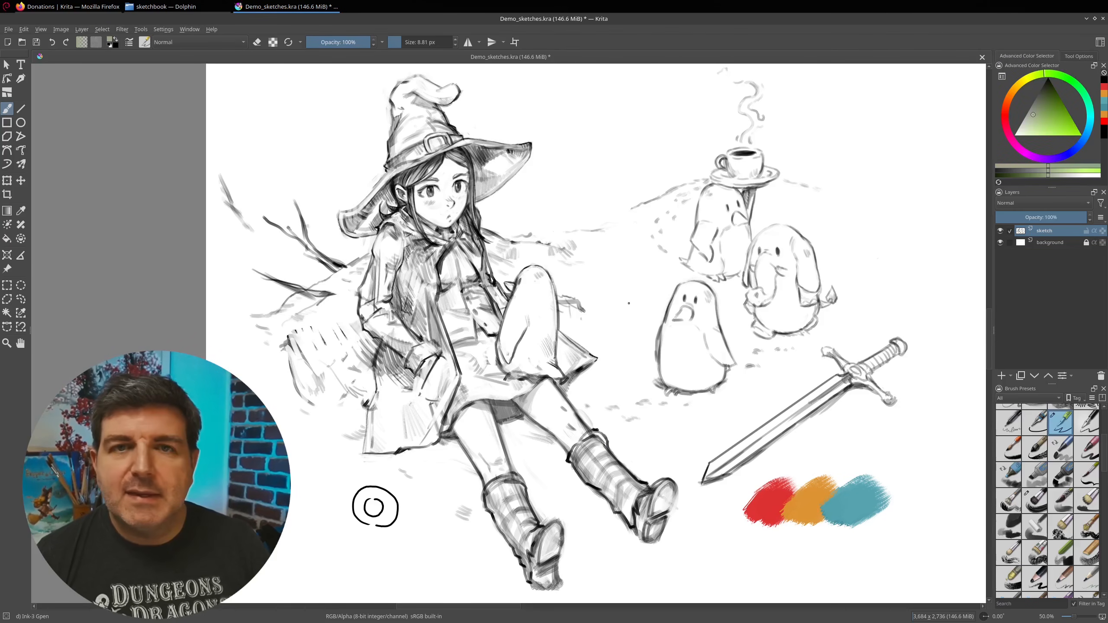
{"action": "right_click", "coordinate": [619, 283]}
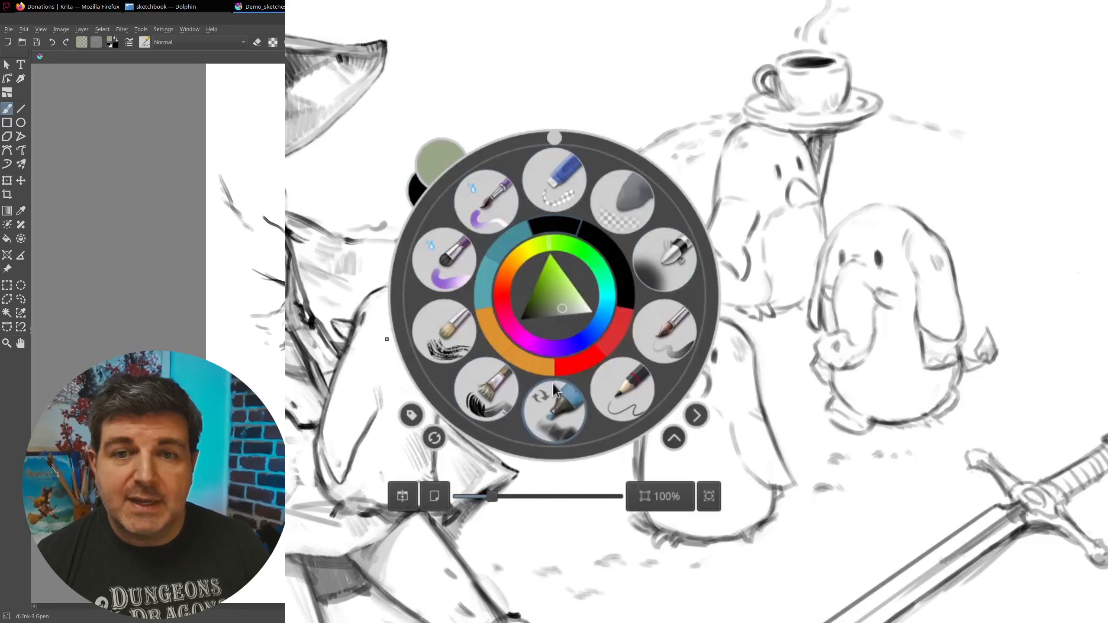
{"action": "left_click", "coordinate": [696, 415]}
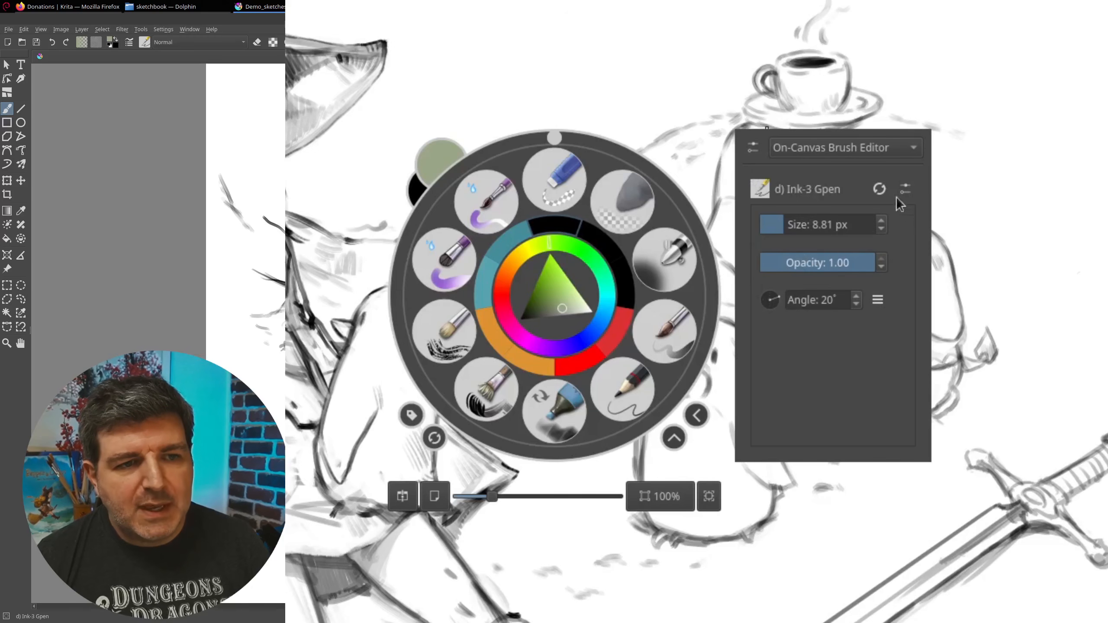
{"action": "left_click", "coordinate": [905, 150]}
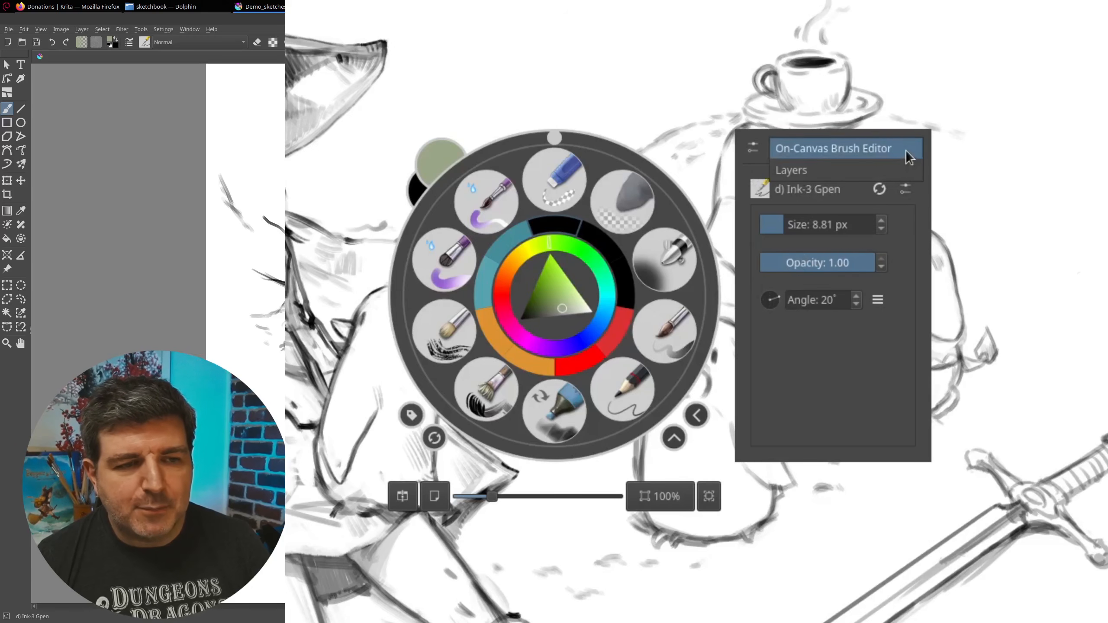
{"action": "left_click", "coordinate": [892, 170]}
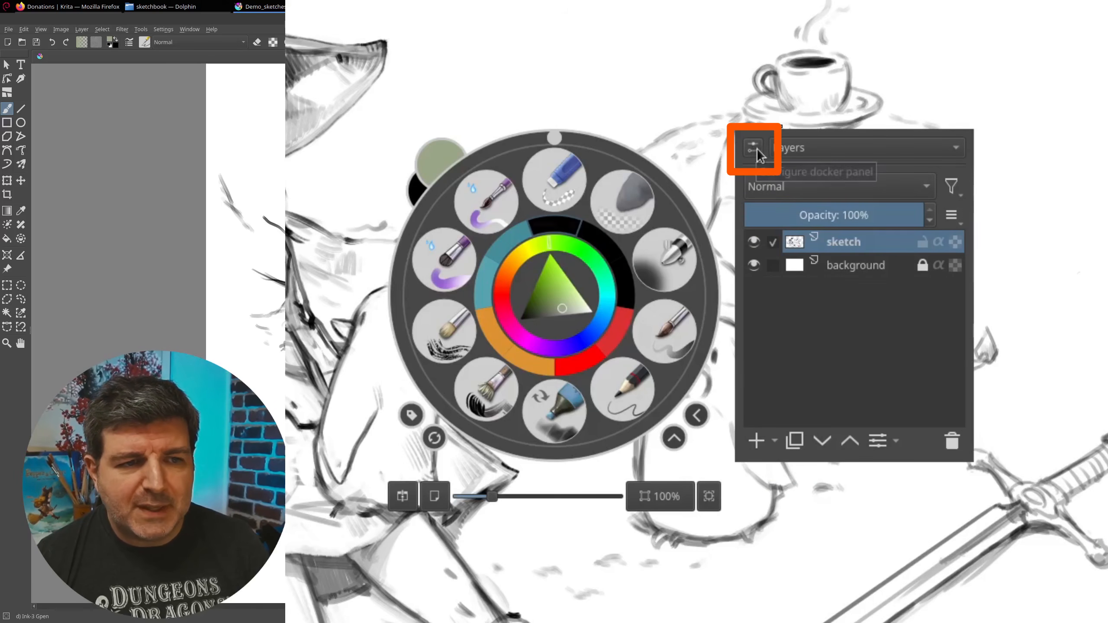
Step: Add the Patterns docker to the pop-up palette's current dockers
{"action": "left_click", "coordinate": [756, 148]}
{"action": "scroll", "coordinate": [357, 393], "scroll_direction": "down", "scroll_amount": 5}
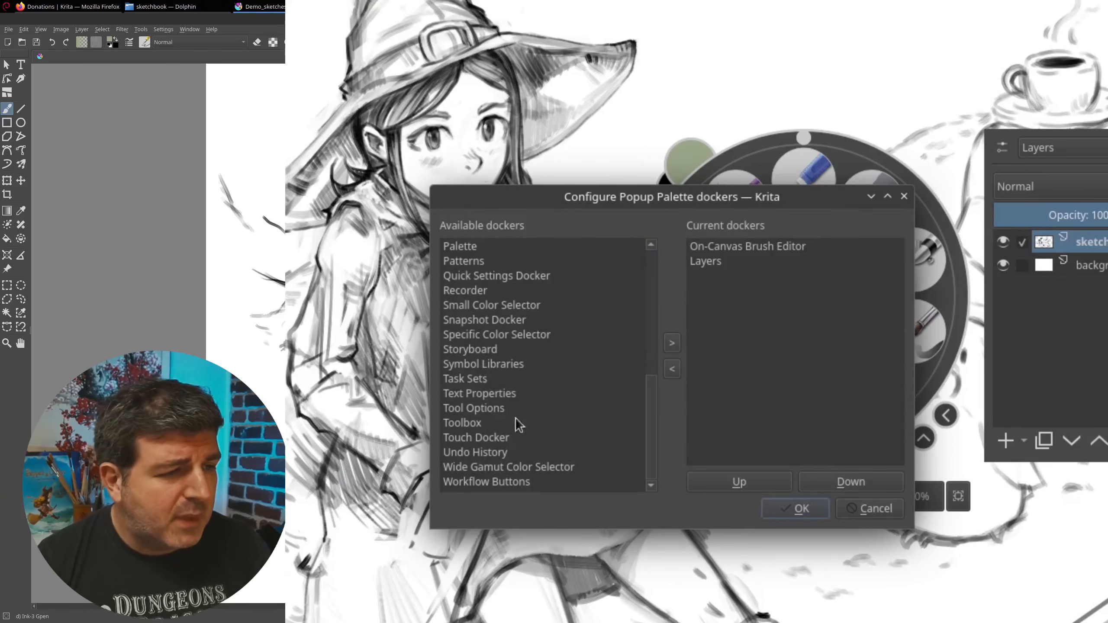
{"action": "scroll", "coordinate": [524, 443], "scroll_direction": "up", "scroll_amount": 4}
{"action": "left_click", "coordinate": [492, 442]}
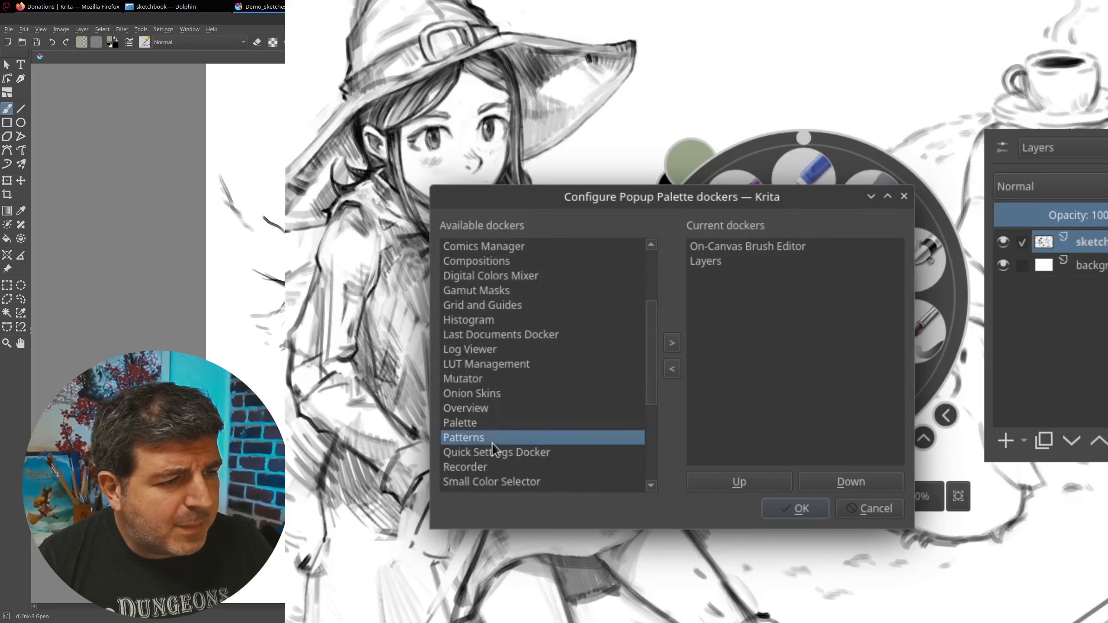
{"action": "left_click", "coordinate": [671, 343]}
{"action": "left_click", "coordinate": [807, 508]}
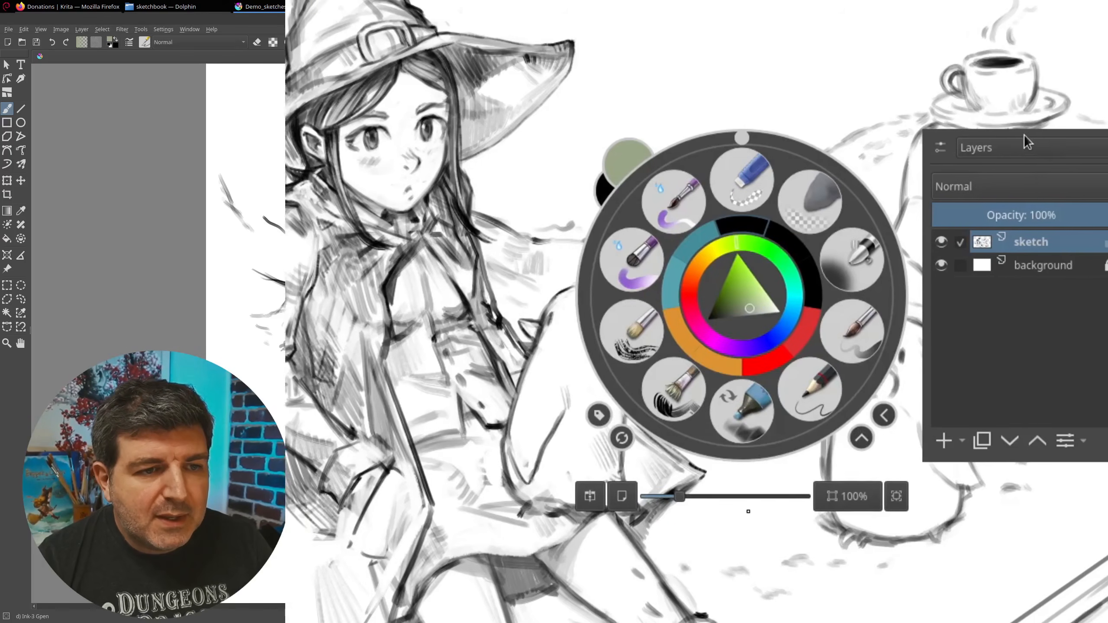
Step: Switch the pop-up palette's docker to Patterns, then reopen the palette on the canvas to preview the 04 paper-C-grain pattern
{"action": "left_click", "coordinate": [1064, 147]}
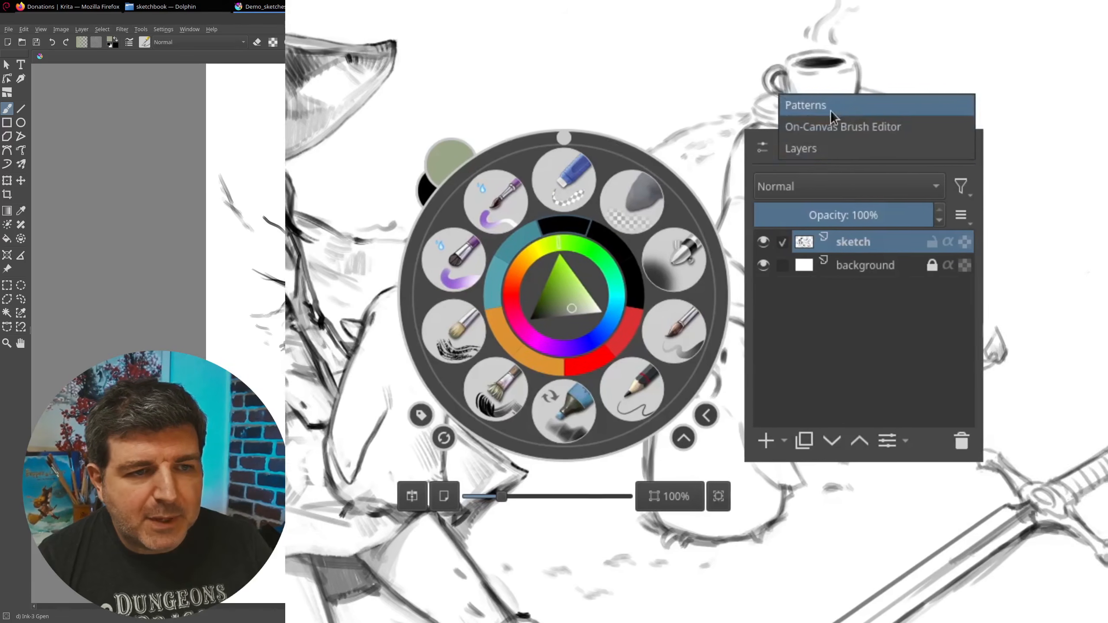
{"action": "left_click", "coordinate": [830, 110]}
{"action": "mouse_move", "coordinate": [959, 234]}
{"action": "left_mouse_down"}
{"action": "mouse_move", "coordinate": [964, 262]}
{"action": "mouse_move", "coordinate": [964, 242]}
{"action": "left_mouse_up"}
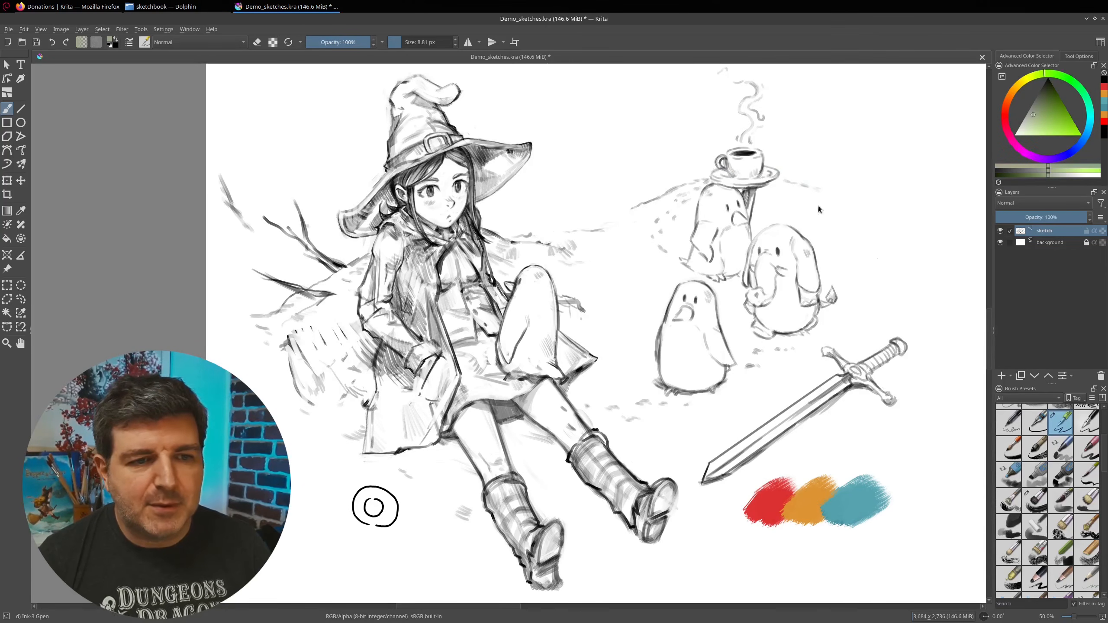
{"action": "right_click", "coordinate": [756, 194]}
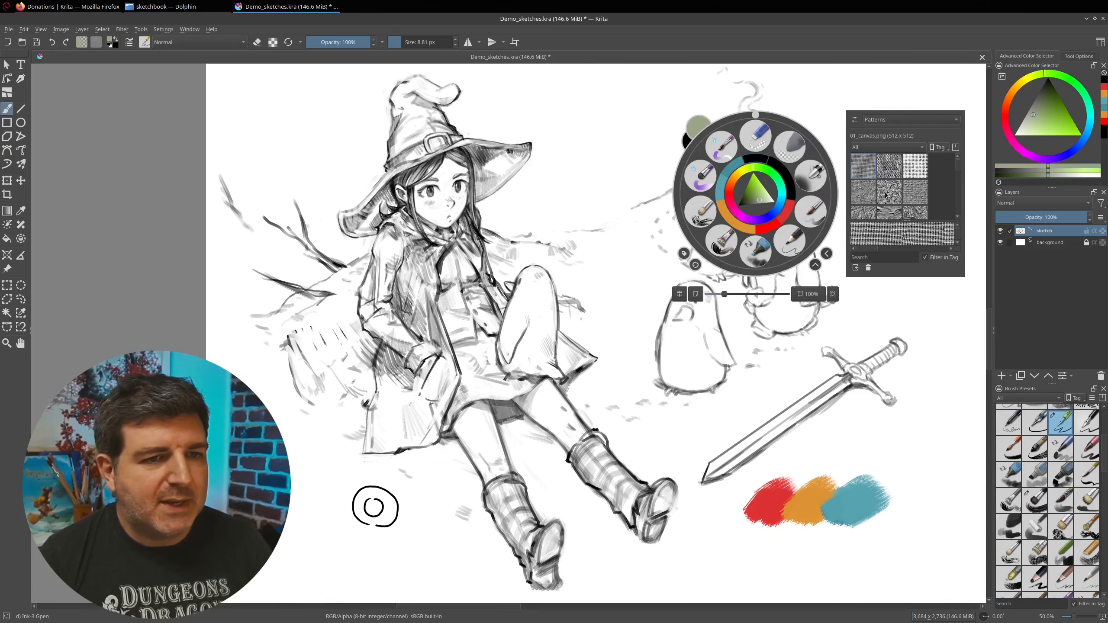
{"action": "mouse_move", "coordinate": [892, 200]}
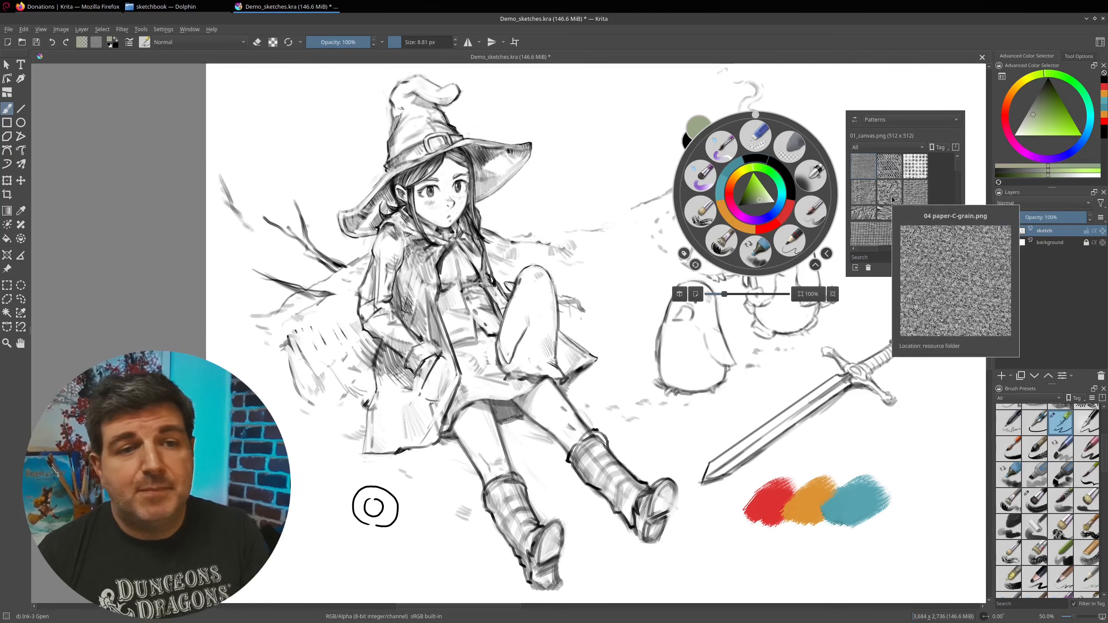
{"action": "left_click", "coordinate": [668, 297]}
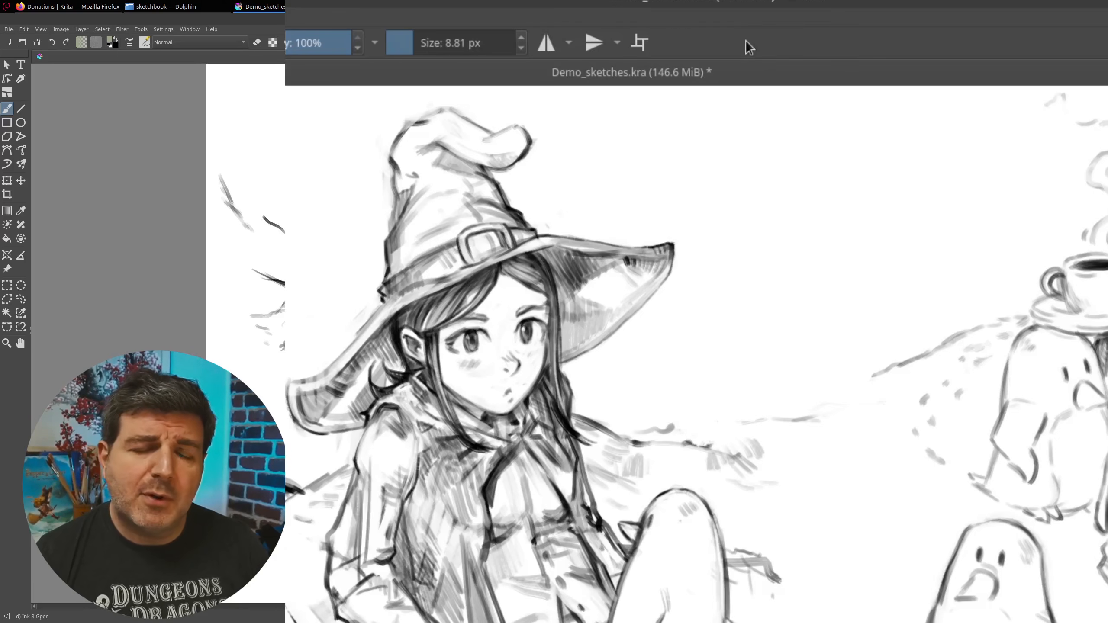
Step: Add the Docker Box action to the BrushesAndStuff toolbar, filtering the available actions by "Docker"
{"action": "left_click", "coordinate": [158, 31]}
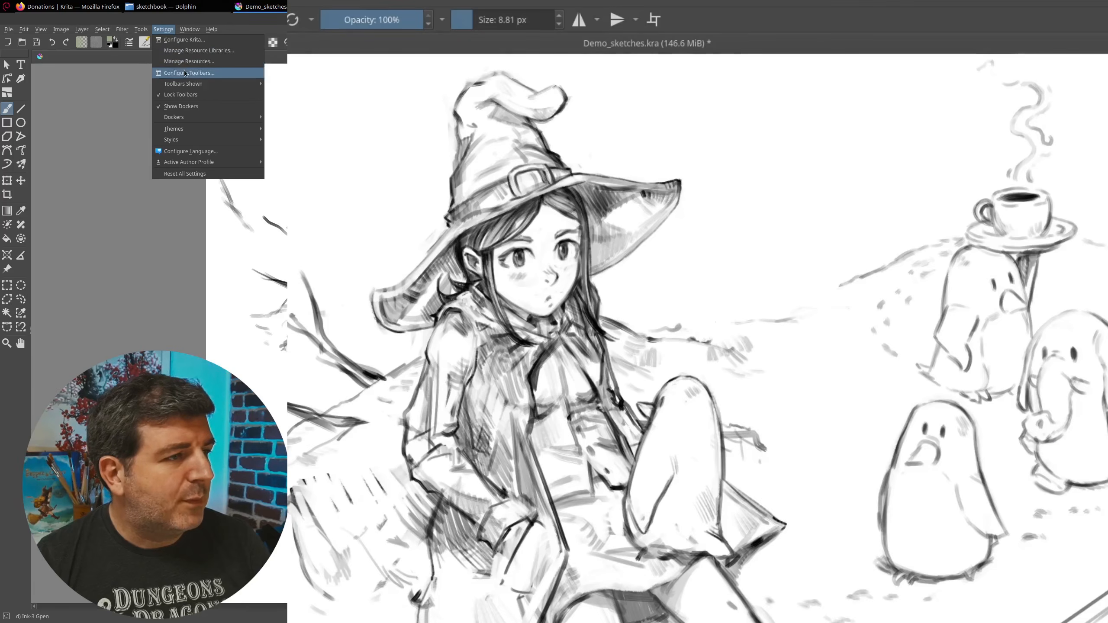
{"action": "left_click", "coordinate": [183, 72]}
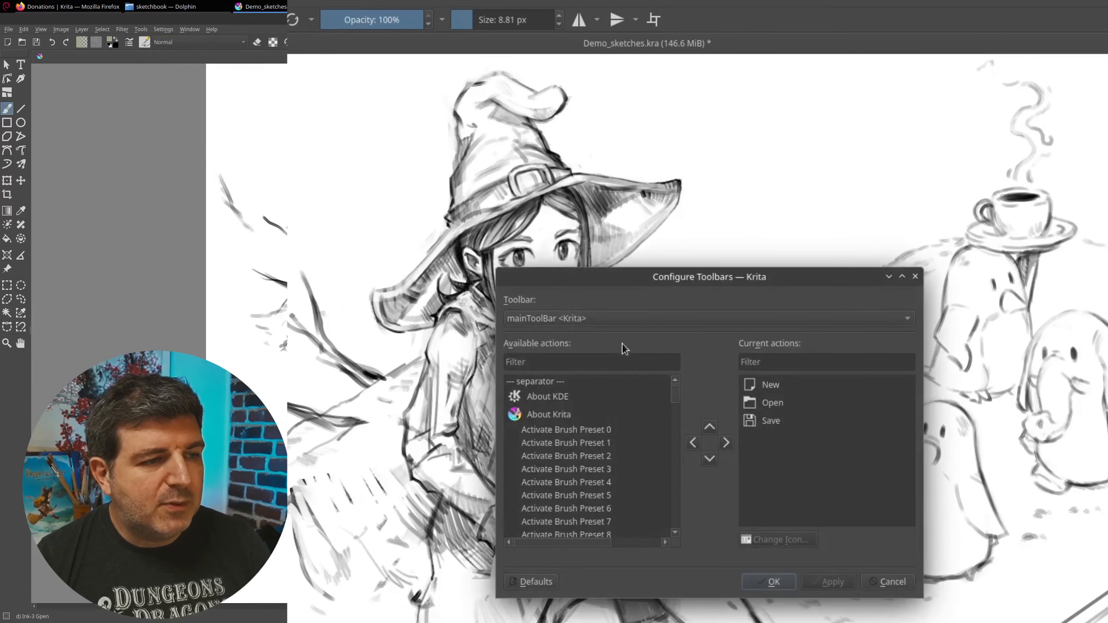
{"action": "left_click", "coordinate": [617, 323]}
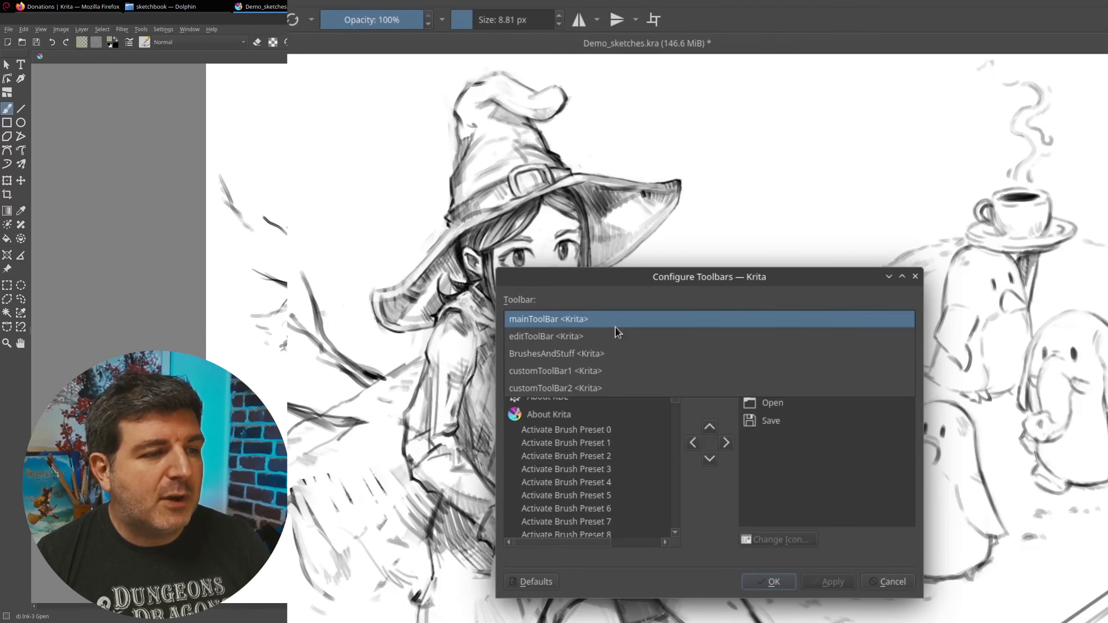
{"action": "left_click", "coordinate": [596, 354]}
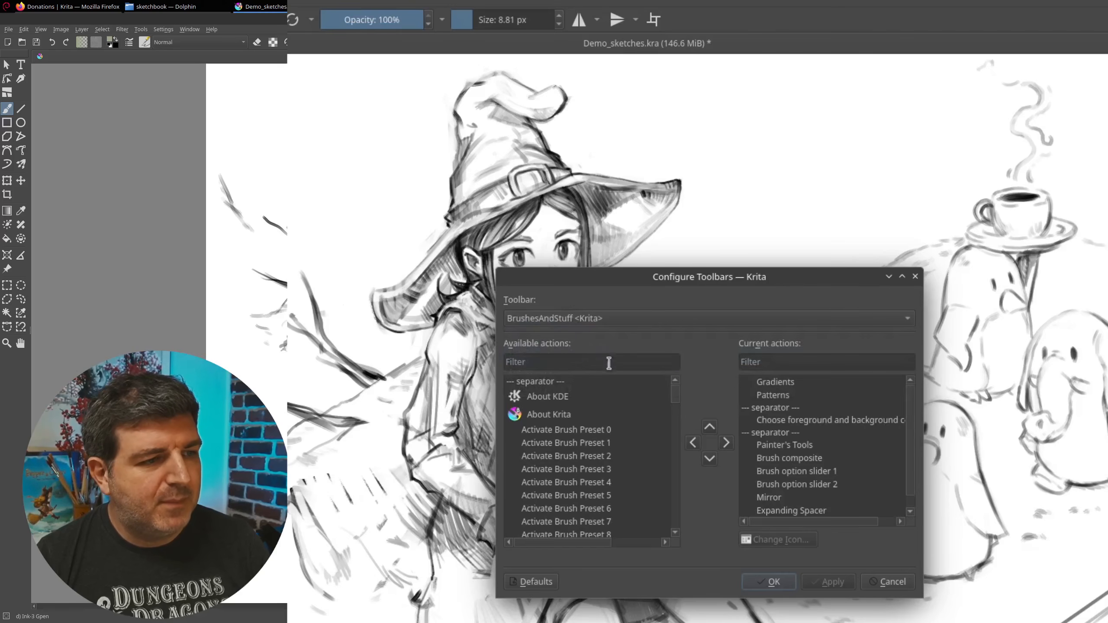
{"action": "left_click", "coordinate": [545, 362]}
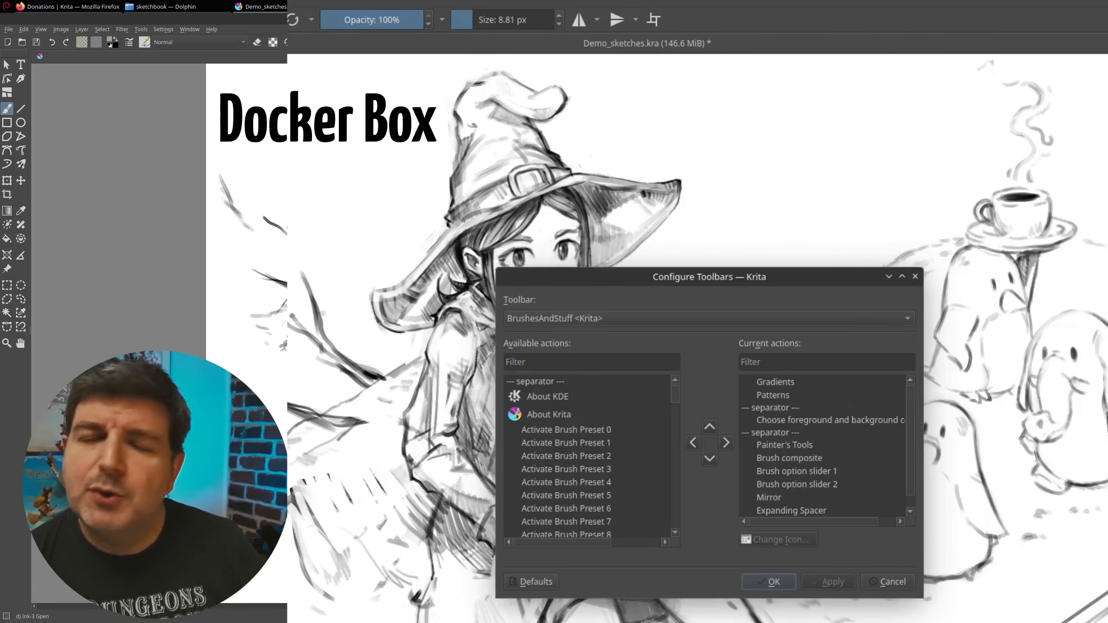
{"action": "left_click", "coordinate": [559, 361]}
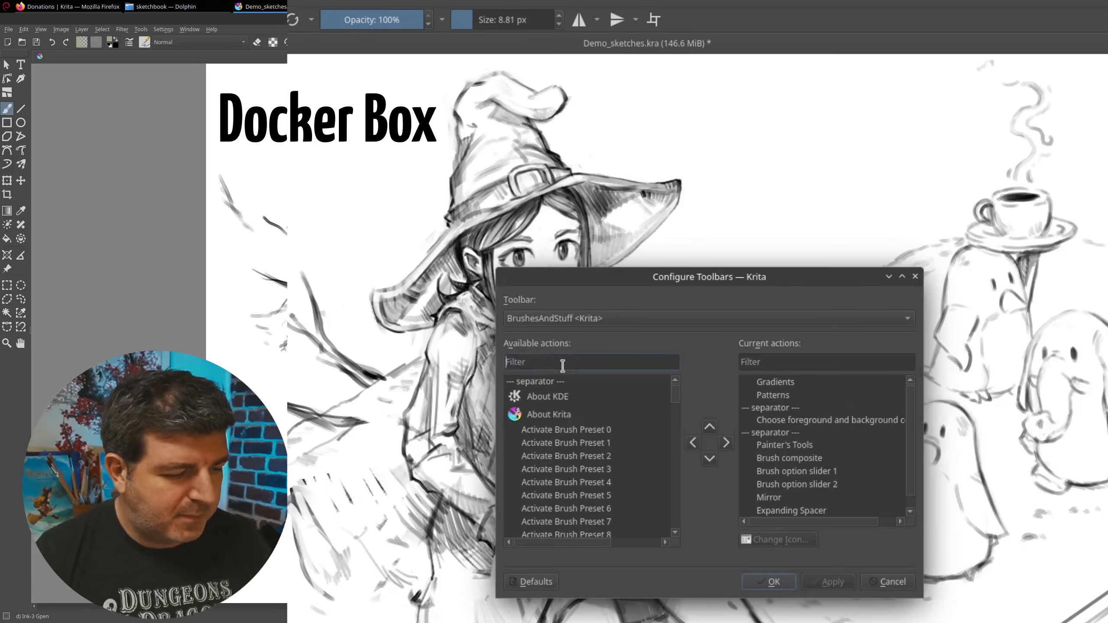
{"action": "type", "text": "Docker"}
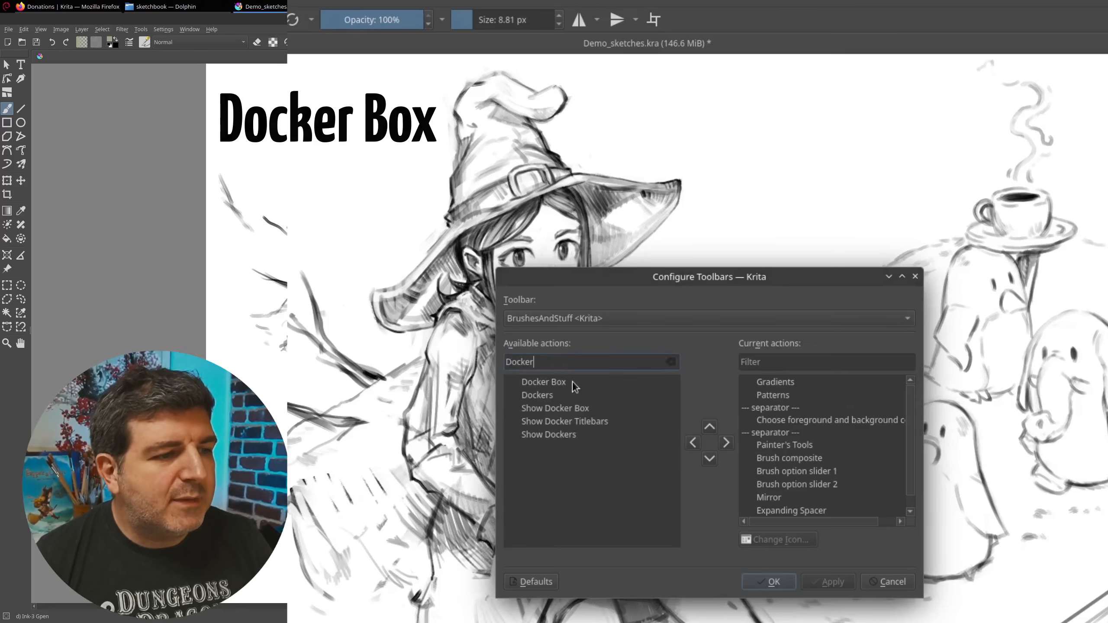
{"action": "left_click", "coordinate": [572, 382]}
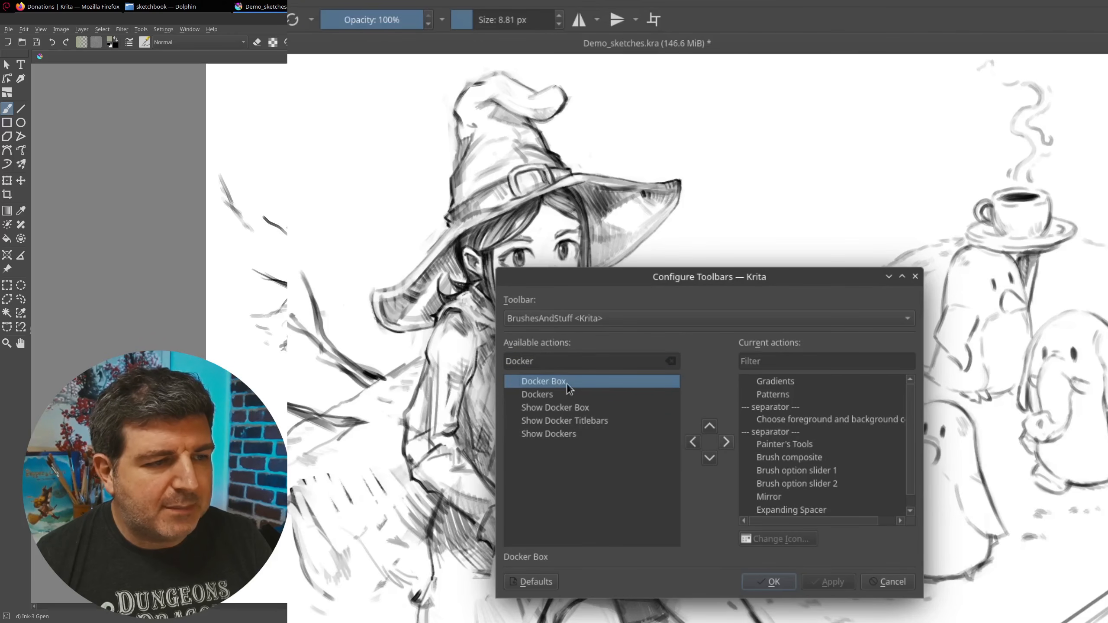
{"action": "left_click", "coordinate": [725, 442]}
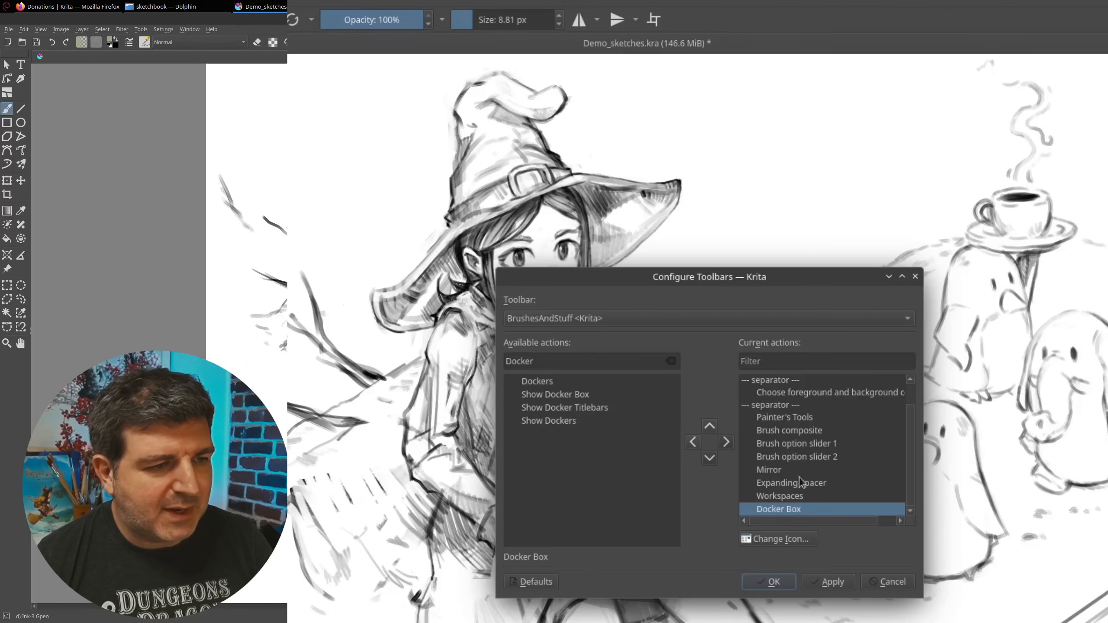
Step: Move Docker Box up to directly before Mirror in the toolbar's current actions and accept the toolbar configuration
{"action": "left_click", "coordinate": [710, 426]}
{"action": "left_click", "coordinate": [710, 426]}
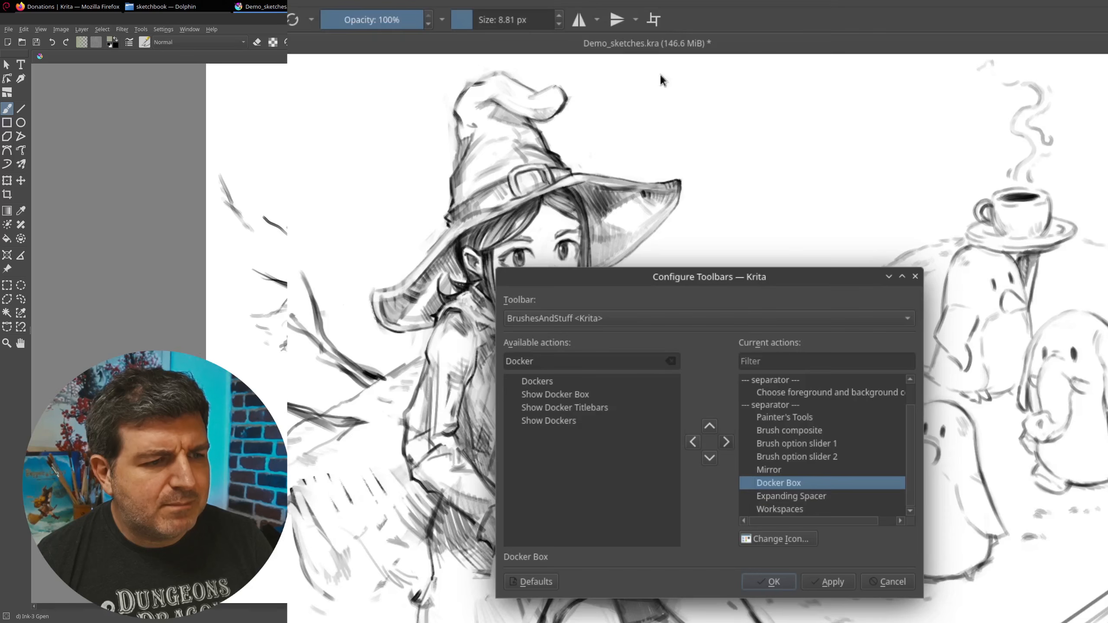
{"action": "left_click", "coordinate": [710, 426]}
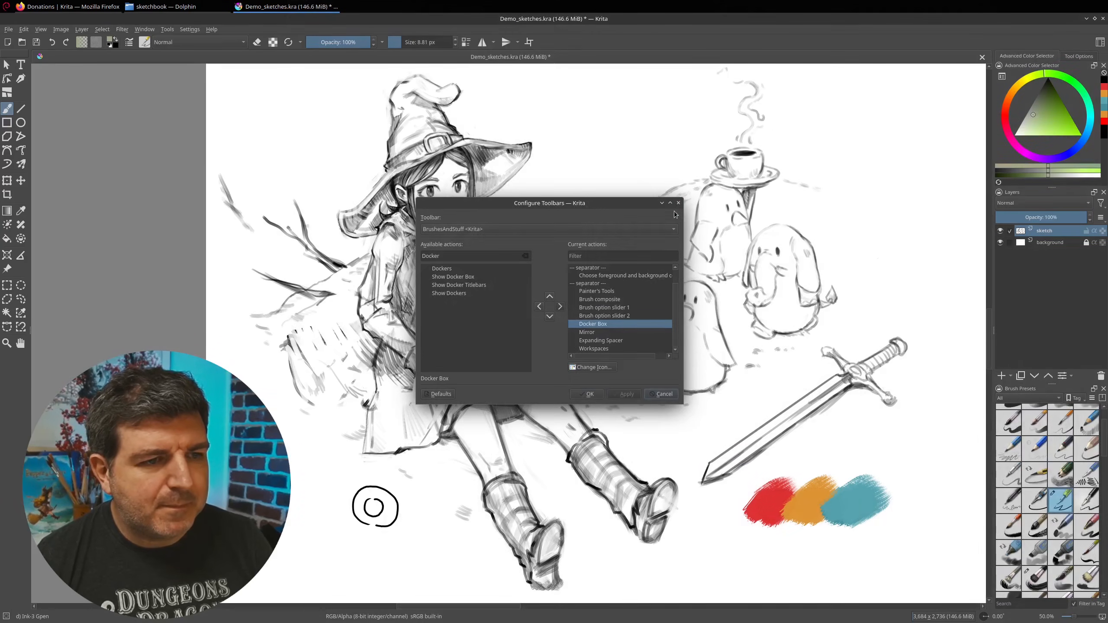
{"action": "left_click", "coordinate": [589, 394]}
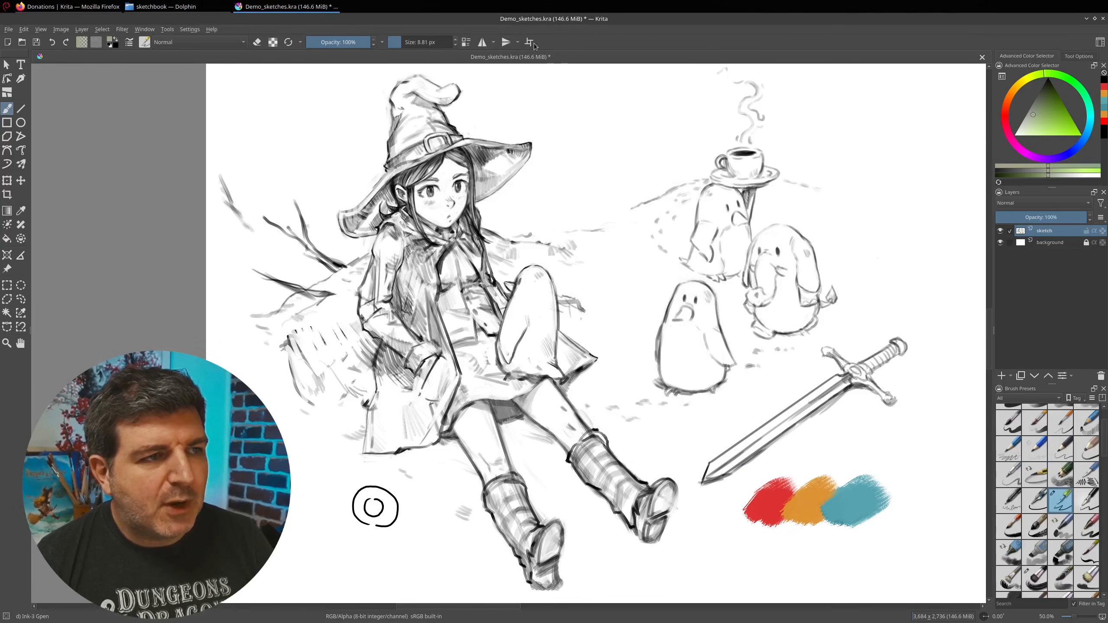
Step: Switch the toolbar's docker box to the Layers docker, then open its docker configuration and cancel it without changes
{"action": "left_click", "coordinate": [467, 44]}
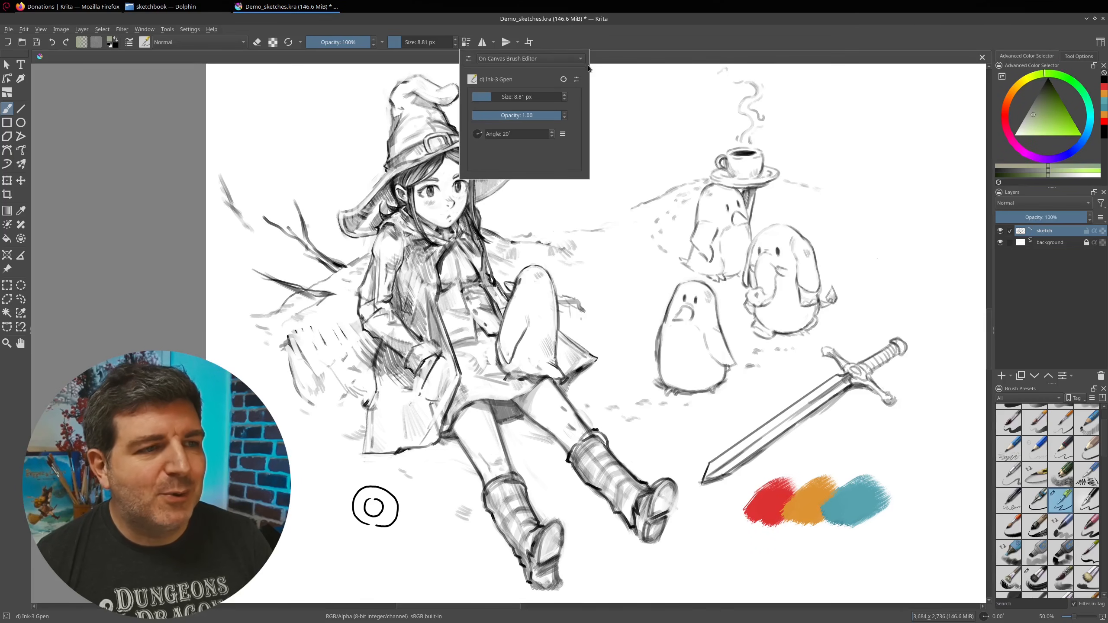
{"action": "left_click", "coordinate": [585, 61]}
{"action": "left_click", "coordinate": [563, 71]}
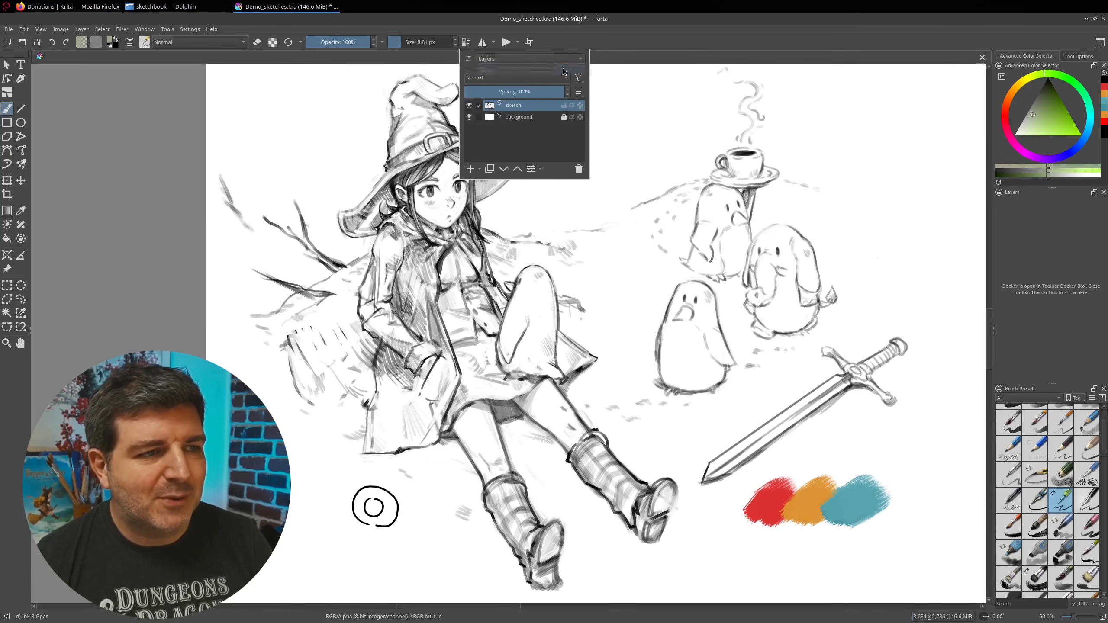
{"action": "left_click", "coordinate": [470, 58]}
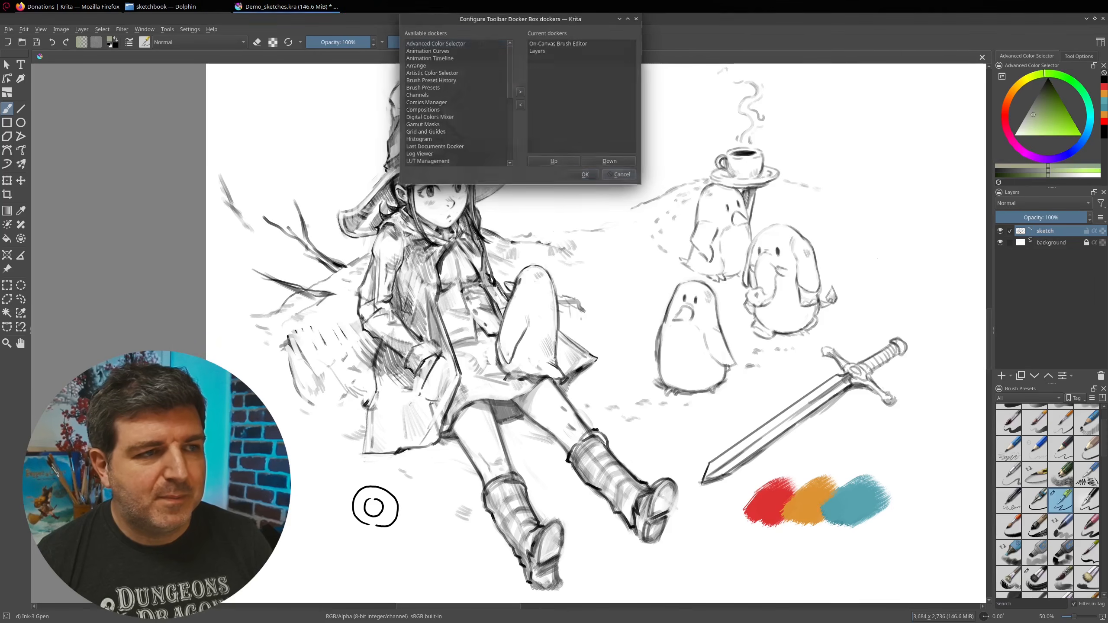
{"action": "left_click", "coordinate": [620, 176]}
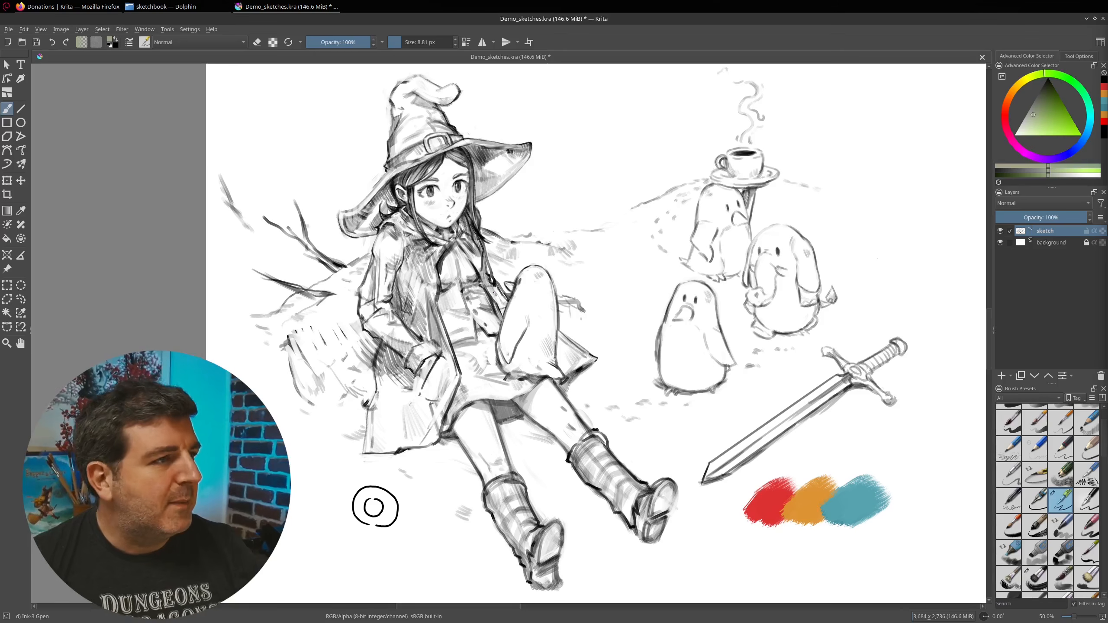
Step: Start creating a resource bundle from the resource manager and reposition the bundle creator window
{"action": "left_click", "coordinate": [189, 30]}
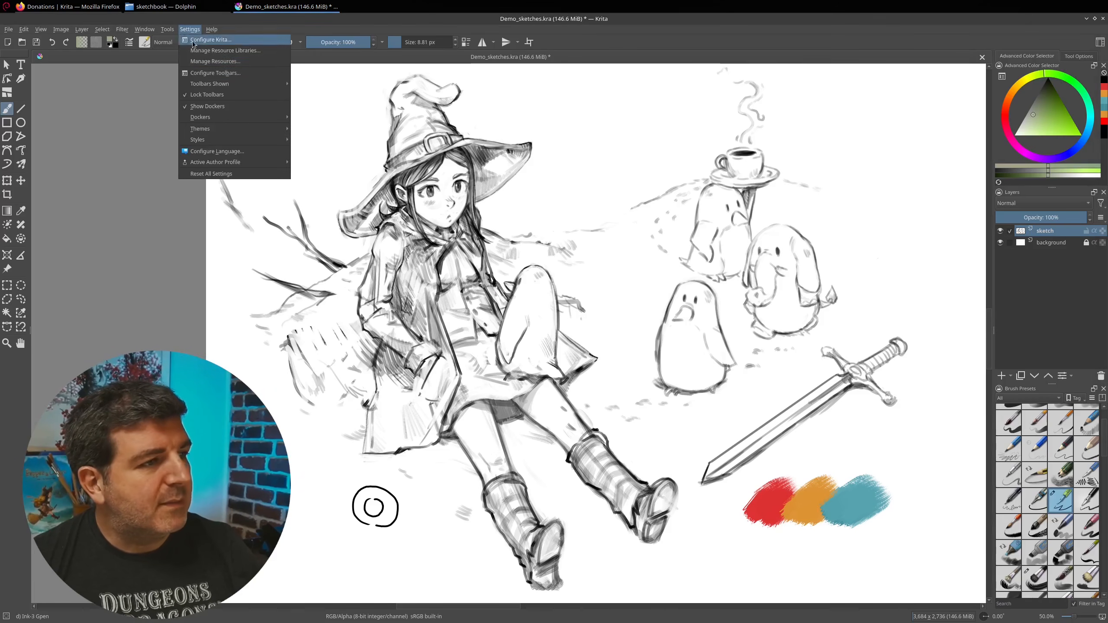
{"action": "left_click", "coordinate": [210, 67]}
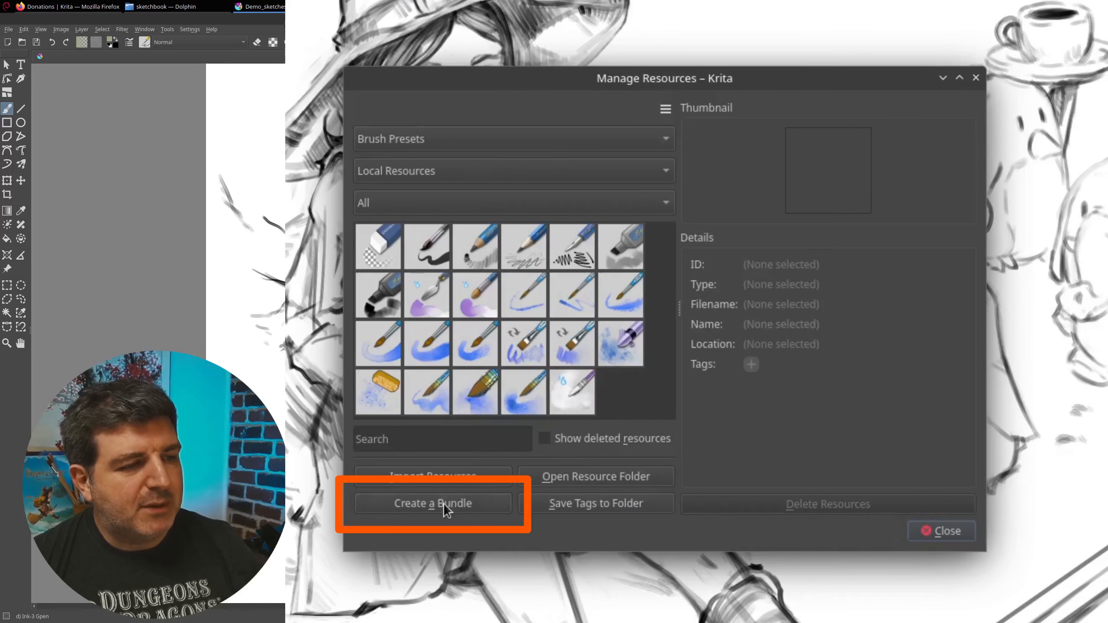
{"action": "left_click", "coordinate": [444, 503]}
{"action": "left_click_drag", "start_coordinate": [761, 54], "coordinate": [668, 12]}
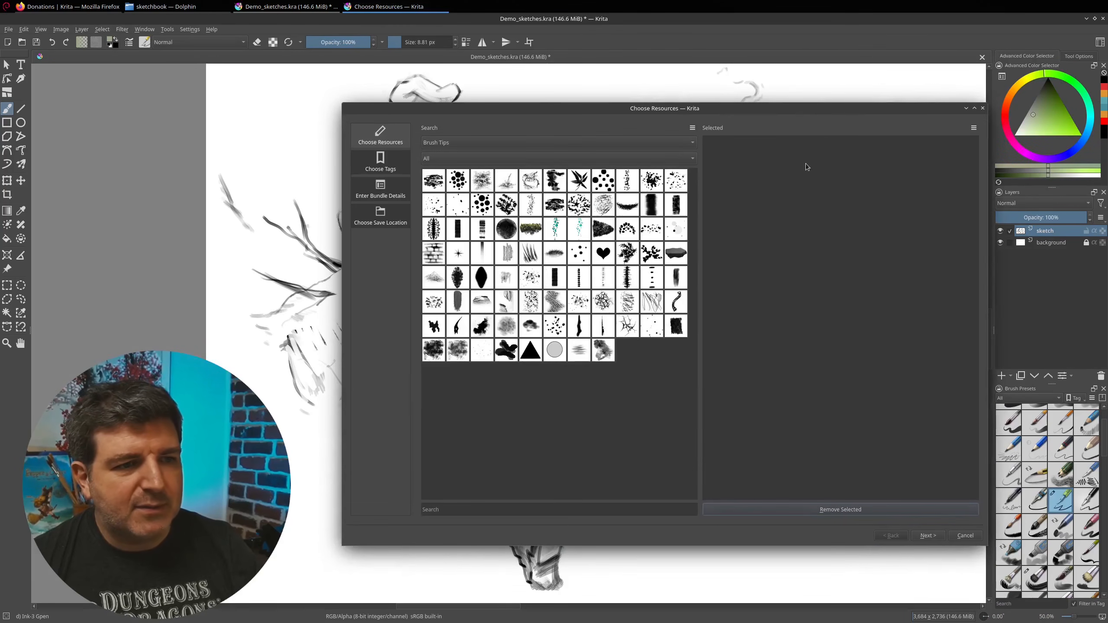
{"action": "left_click_drag", "start_coordinate": [658, 107], "coordinate": [560, 114]}
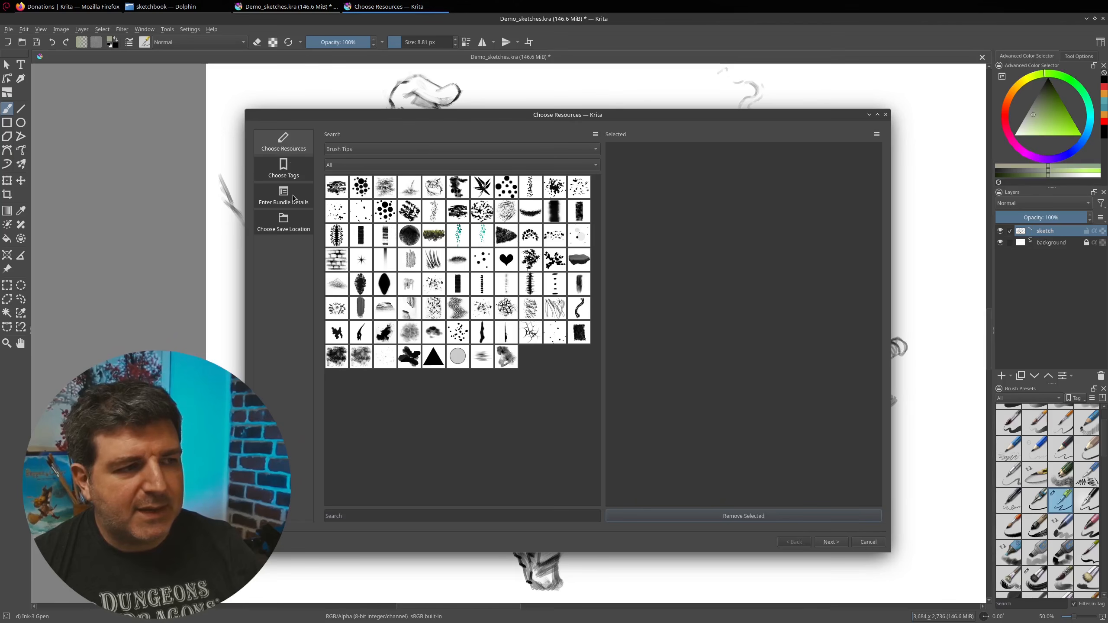
Step: Add the brush presets g) Dry Textured Creases, h) Chalk Details and h) Chalk Grainy to the bundle's selected resources
{"action": "left_click", "coordinate": [469, 151]}
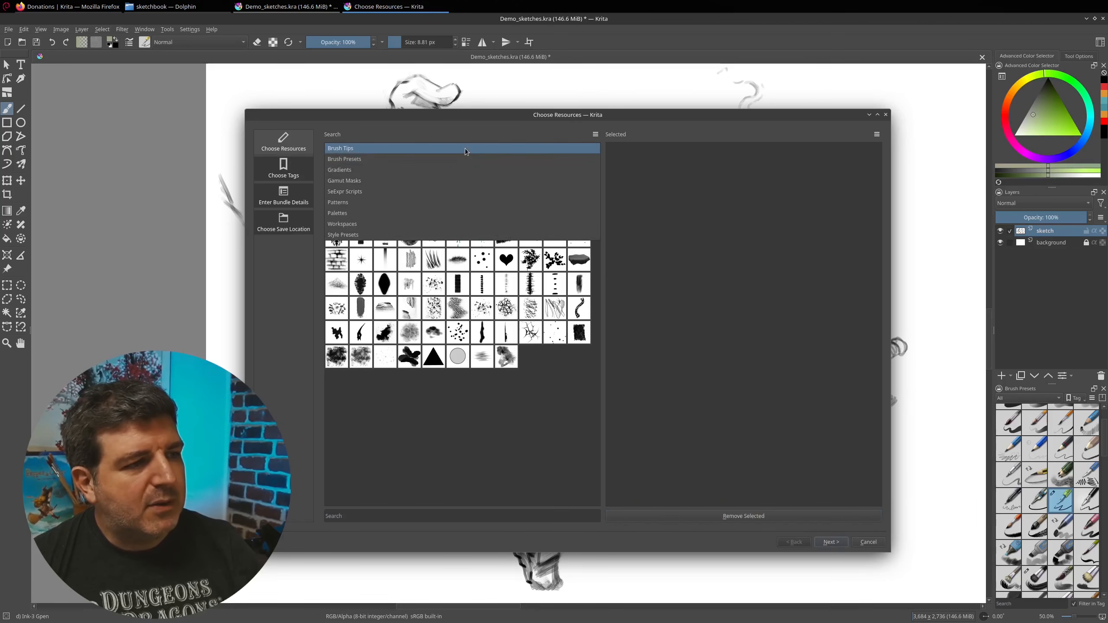
{"action": "left_click", "coordinate": [446, 161]}
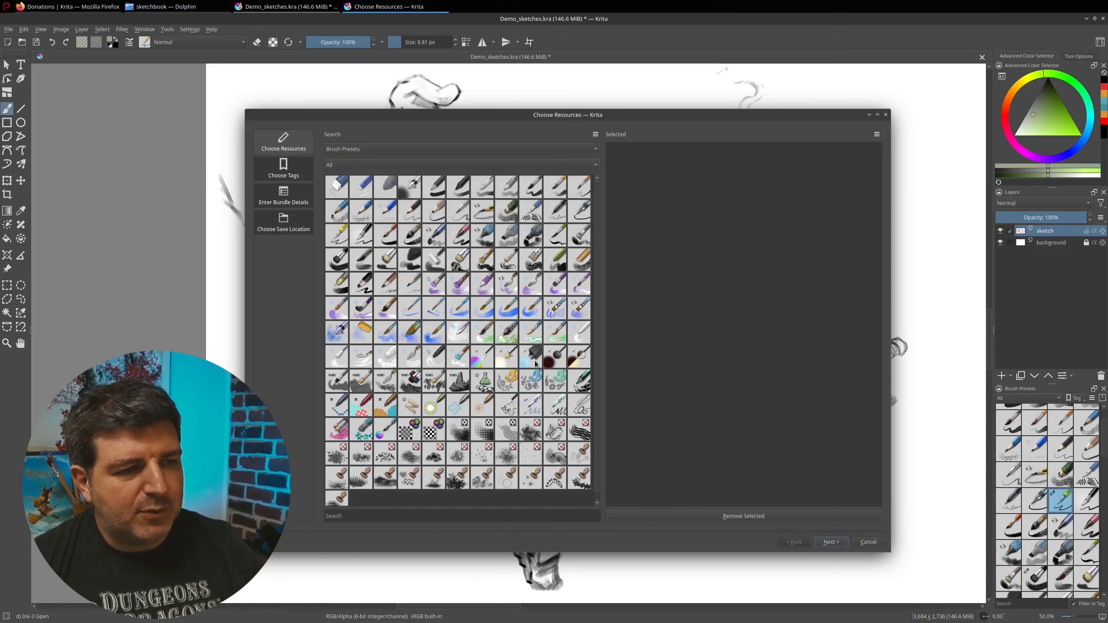
{"action": "left_click", "coordinate": [530, 263]}
{"action": "left_click", "coordinate": [562, 267]}
{"action": "left_click", "coordinate": [574, 267]}
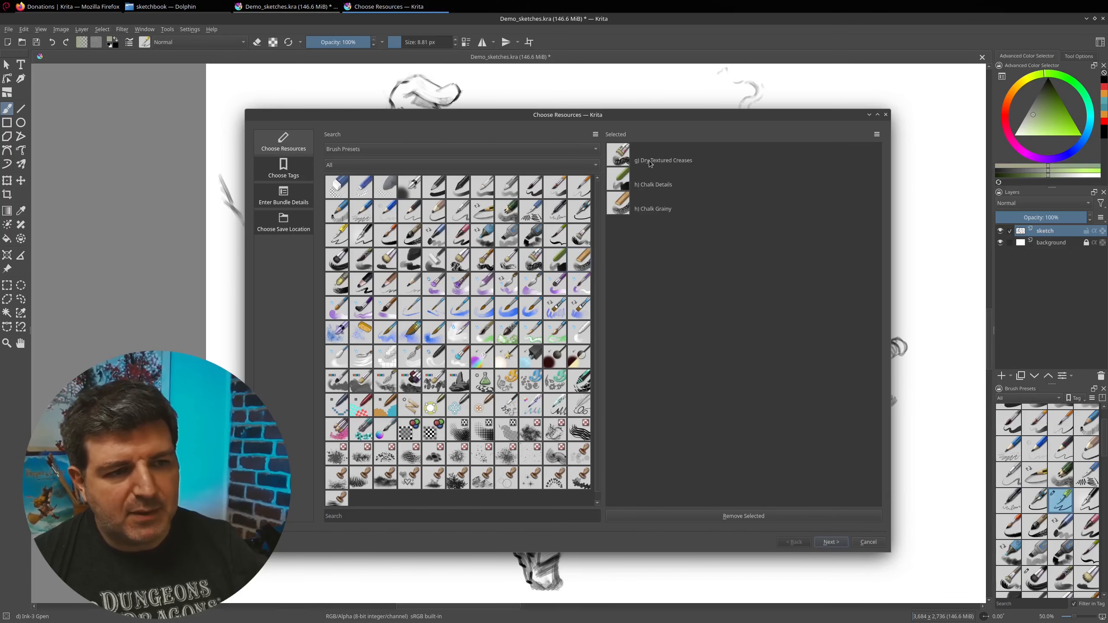
Step: Go through the bundle's tags and details pages, looking at the name and description fields, and continue to the save location
{"action": "left_click", "coordinate": [831, 542]}
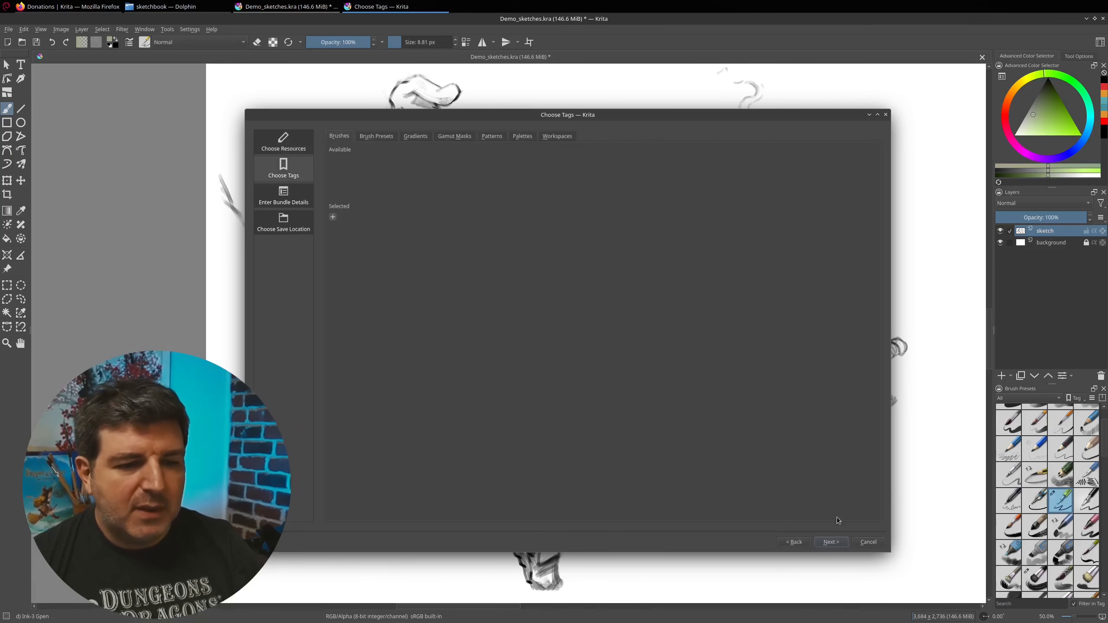
{"action": "left_click", "coordinate": [831, 542]}
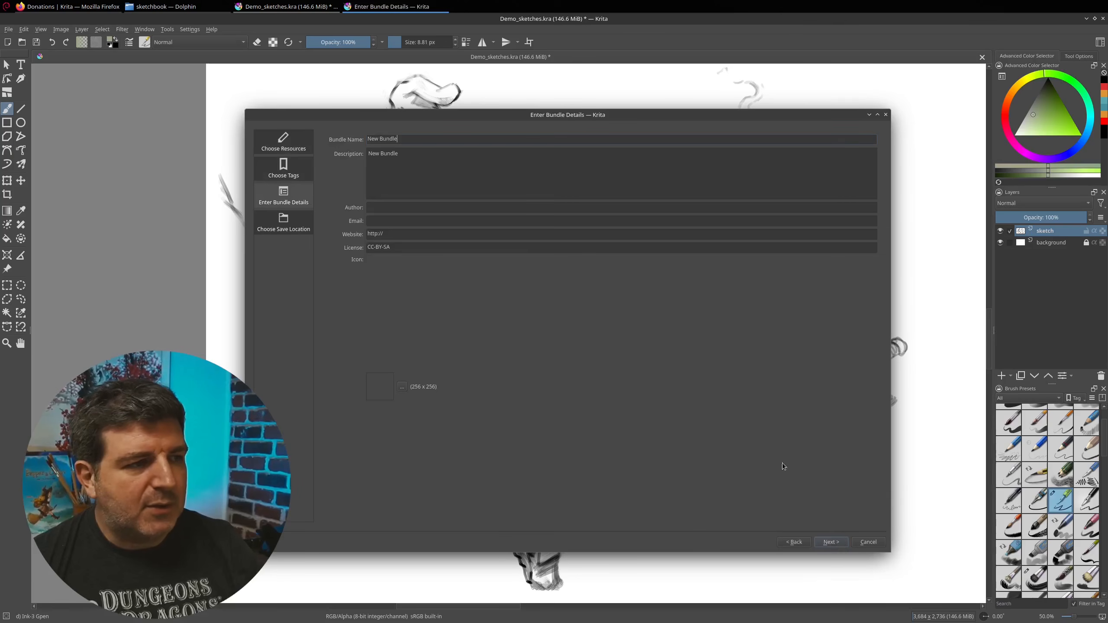
{"action": "triple_click", "coordinate": [376, 139]}
{"action": "triple_click", "coordinate": [394, 160]}
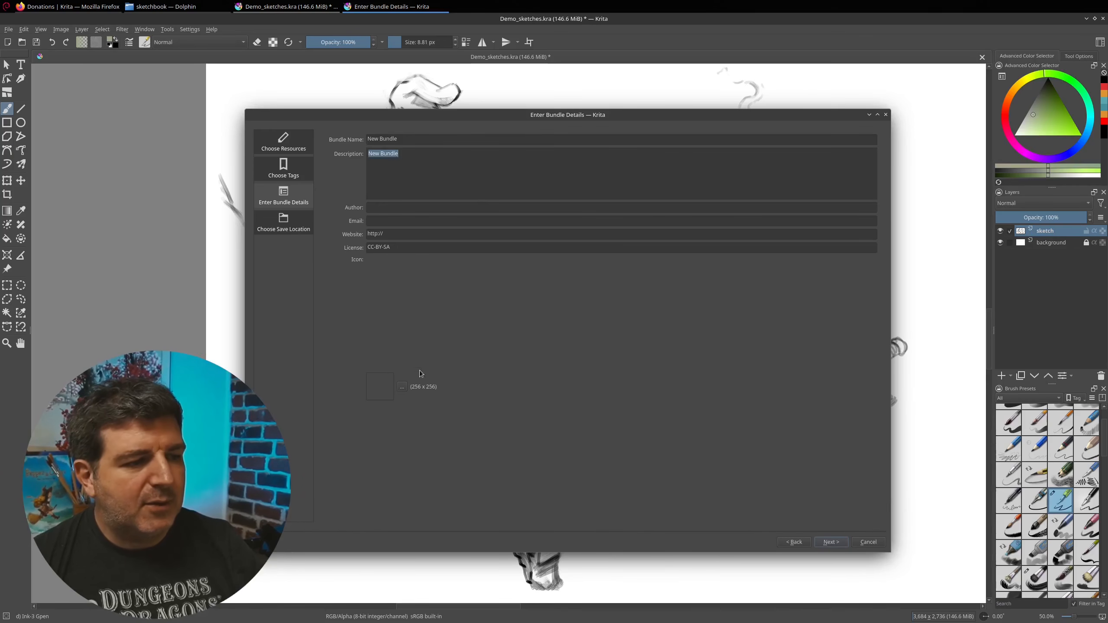
{"action": "left_click", "coordinate": [831, 542]}
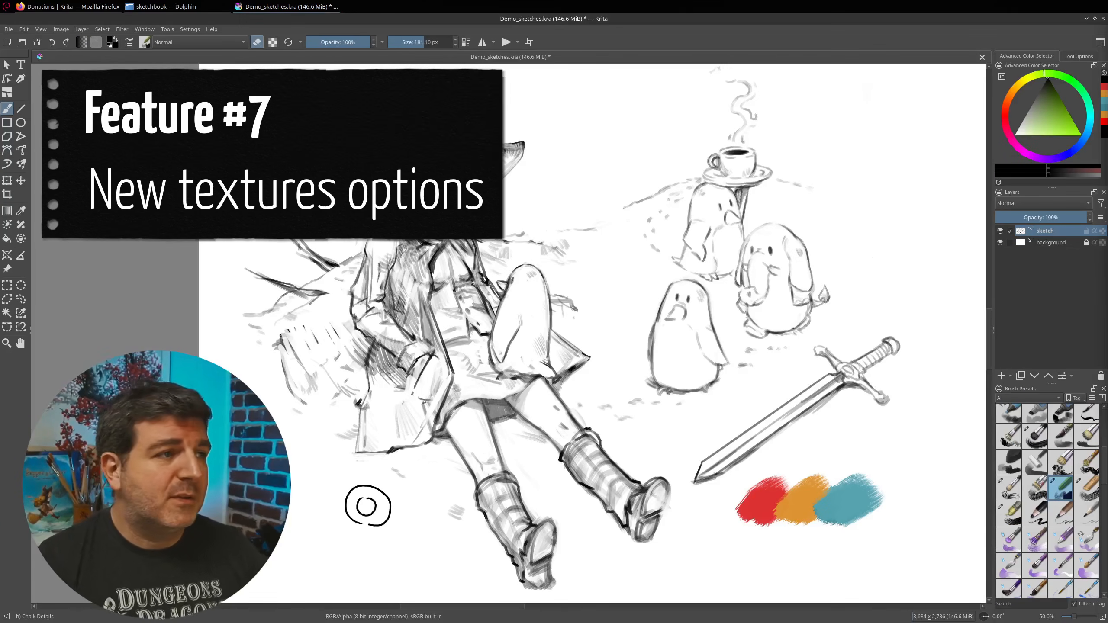
Step: Open the h) Chalk Details brush in the brush editor and show its texture pattern options
{"action": "left_click", "coordinate": [129, 42]}
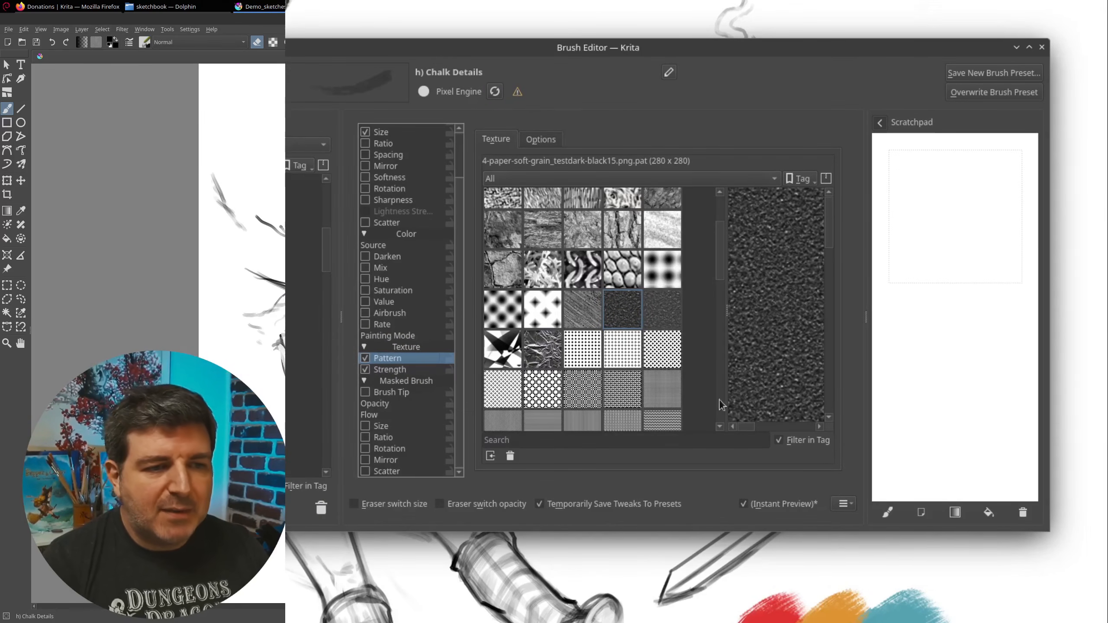
{"action": "left_click", "coordinate": [541, 140]}
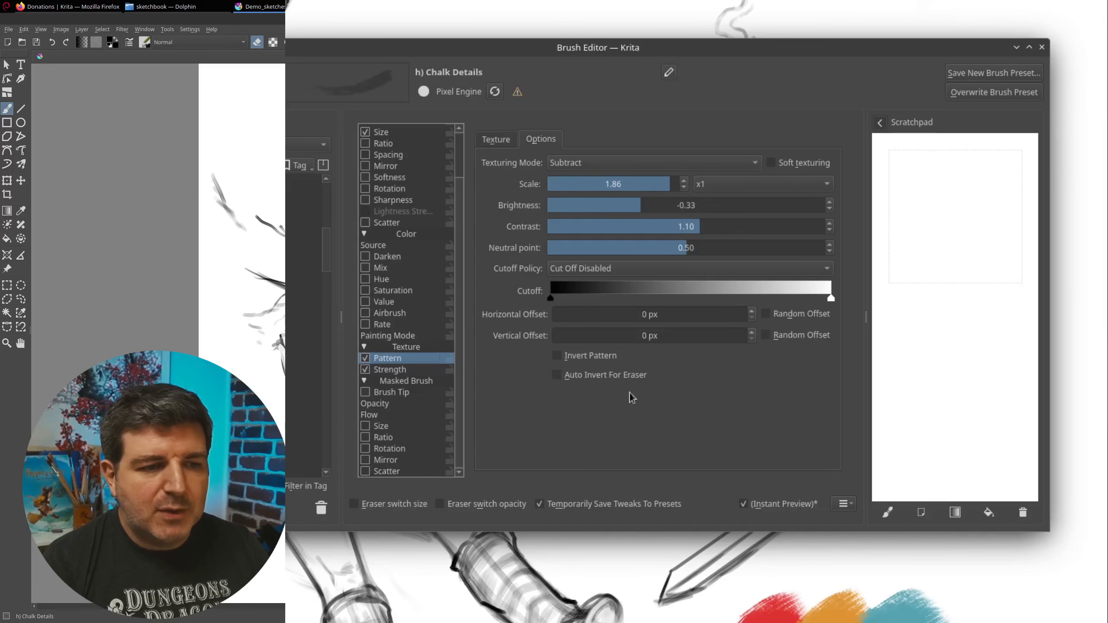
{"action": "mouse_move", "coordinate": [809, 63]}
{"action": "left_mouse_down"}
{"action": "mouse_move", "coordinate": [775, 61]}
{"action": "mouse_move", "coordinate": [753, 30]}
{"action": "left_mouse_up"}
Step: Paint test strokes on the scratchpad in Subtract texturing mode with Soft texturing off, then clear the scratchpad
{"action": "mouse_move", "coordinate": [858, 127]}
{"action": "left_mouse_down"}
{"action": "mouse_move", "coordinate": [846, 183]}
{"action": "mouse_move", "coordinate": [877, 316]}
{"action": "mouse_move", "coordinate": [864, 406]}
{"action": "mouse_move", "coordinate": [869, 440]}
{"action": "mouse_move", "coordinate": [896, 463]}
{"action": "left_mouse_up"}
{"action": "mouse_move", "coordinate": [873, 387]}
{"action": "left_mouse_down"}
{"action": "mouse_move", "coordinate": [865, 407]}
{"action": "mouse_move", "coordinate": [889, 423]}
{"action": "mouse_move", "coordinate": [869, 441]}
{"action": "mouse_move", "coordinate": [904, 449]}
{"action": "mouse_move", "coordinate": [882, 438]}
{"action": "mouse_move", "coordinate": [904, 431]}
{"action": "mouse_move", "coordinate": [891, 434]}
{"action": "mouse_move", "coordinate": [893, 395]}
{"action": "mouse_move", "coordinate": [913, 385]}
{"action": "mouse_move", "coordinate": [891, 416]}
{"action": "mouse_move", "coordinate": [923, 436]}
{"action": "left_mouse_up"}
{"action": "left_click", "coordinate": [966, 479]}
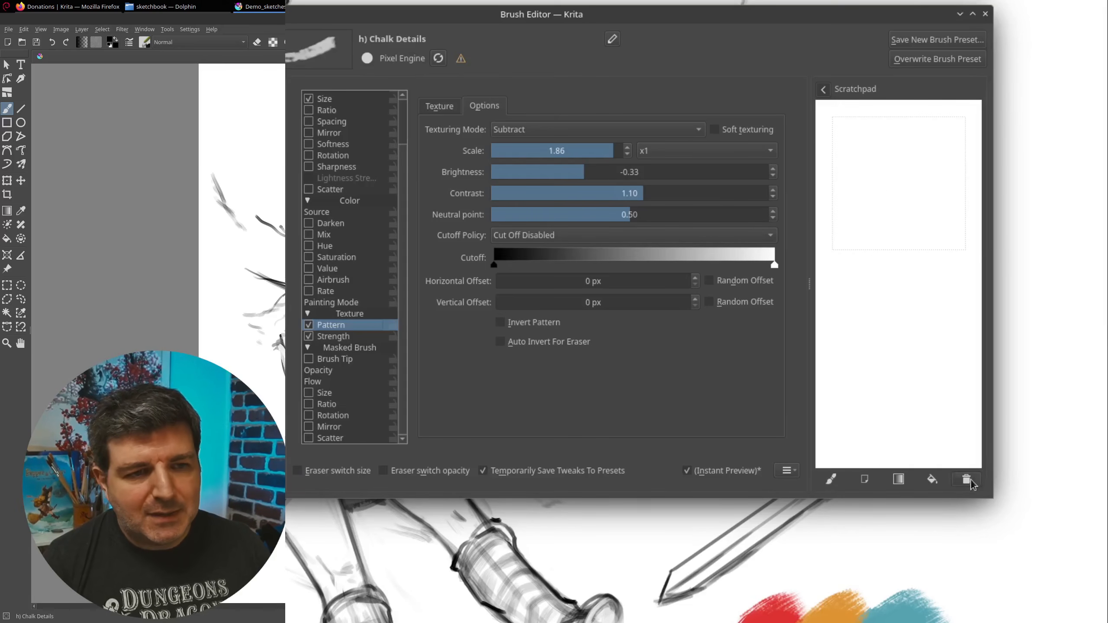
Step: Try Soft texturing with test strokes on the scratchpad, then clear them and turn the option back off
{"action": "left_click", "coordinate": [744, 132]}
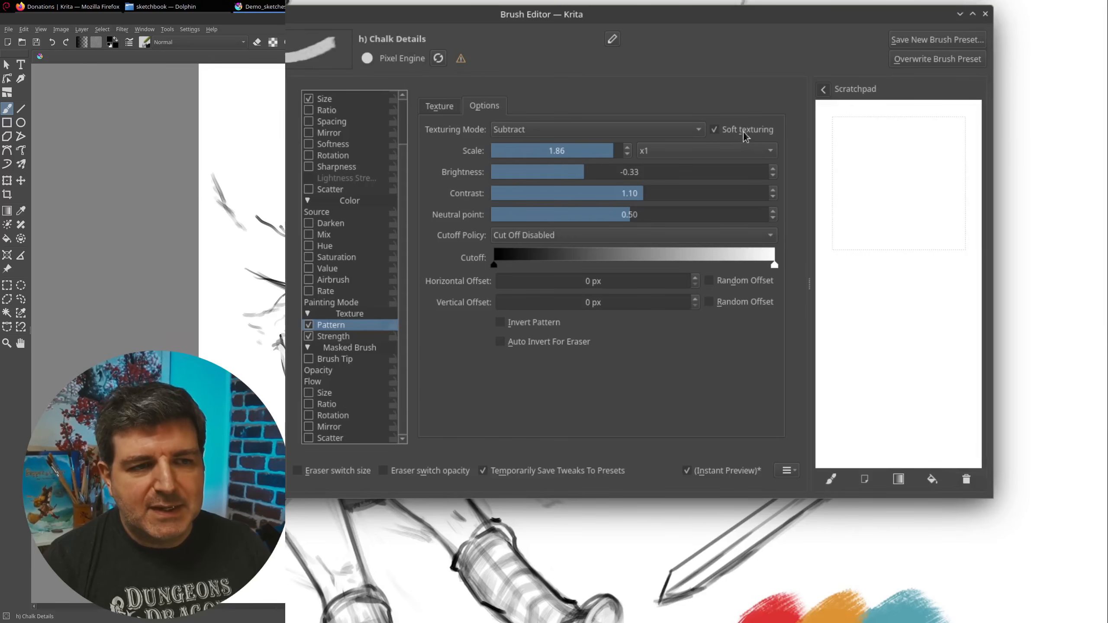
{"action": "mouse_move", "coordinate": [915, 153]}
{"action": "left_mouse_down"}
{"action": "mouse_move", "coordinate": [886, 201]}
{"action": "mouse_move", "coordinate": [947, 192]}
{"action": "mouse_move", "coordinate": [890, 236]}
{"action": "mouse_move", "coordinate": [947, 265]}
{"action": "mouse_move", "coordinate": [951, 302]}
{"action": "mouse_move", "coordinate": [881, 286]}
{"action": "left_mouse_up"}
{"action": "mouse_move", "coordinate": [886, 222]}
{"action": "left_mouse_down"}
{"action": "mouse_move", "coordinate": [858, 189]}
{"action": "mouse_move", "coordinate": [868, 197]}
{"action": "mouse_move", "coordinate": [887, 139]}
{"action": "mouse_move", "coordinate": [870, 151]}
{"action": "mouse_move", "coordinate": [860, 135]}
{"action": "mouse_move", "coordinate": [907, 145]}
{"action": "left_mouse_up"}
{"action": "mouse_move", "coordinate": [900, 281]}
{"action": "left_mouse_down"}
{"action": "mouse_move", "coordinate": [855, 345]}
{"action": "mouse_move", "coordinate": [888, 377]}
{"action": "mouse_move", "coordinate": [899, 430]}
{"action": "left_mouse_up"}
{"action": "left_click", "coordinate": [966, 480]}
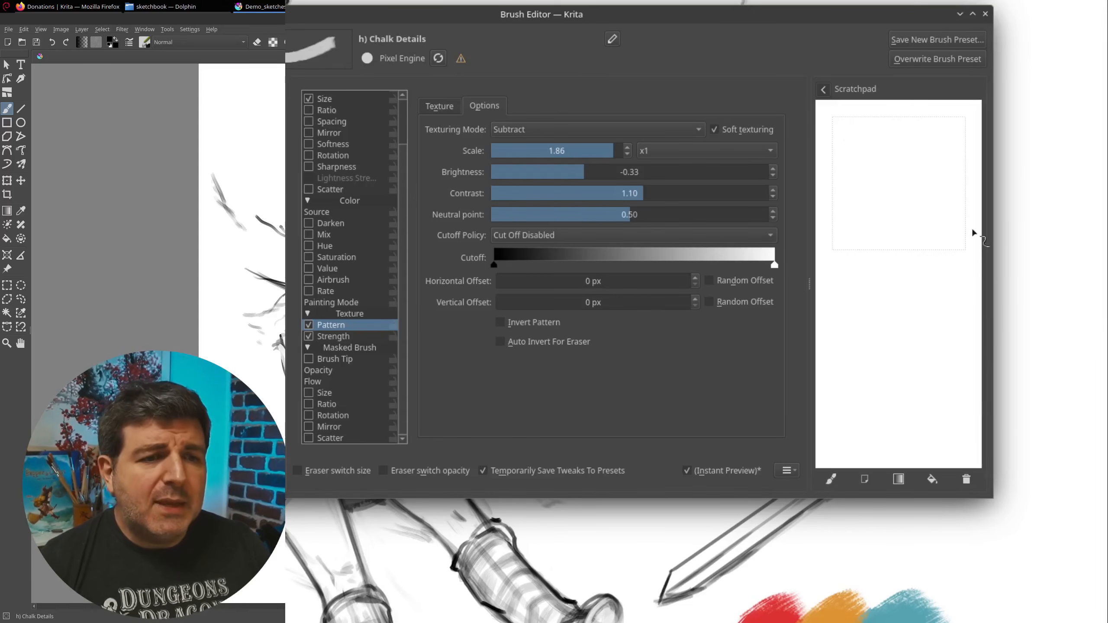
{"action": "left_click", "coordinate": [738, 129]}
Step: Move the brush editor aside and paint dense black textured strokes on the canvas above the sword
{"action": "left_click_drag", "start_coordinate": [780, 24], "coordinate": [571, 4]}
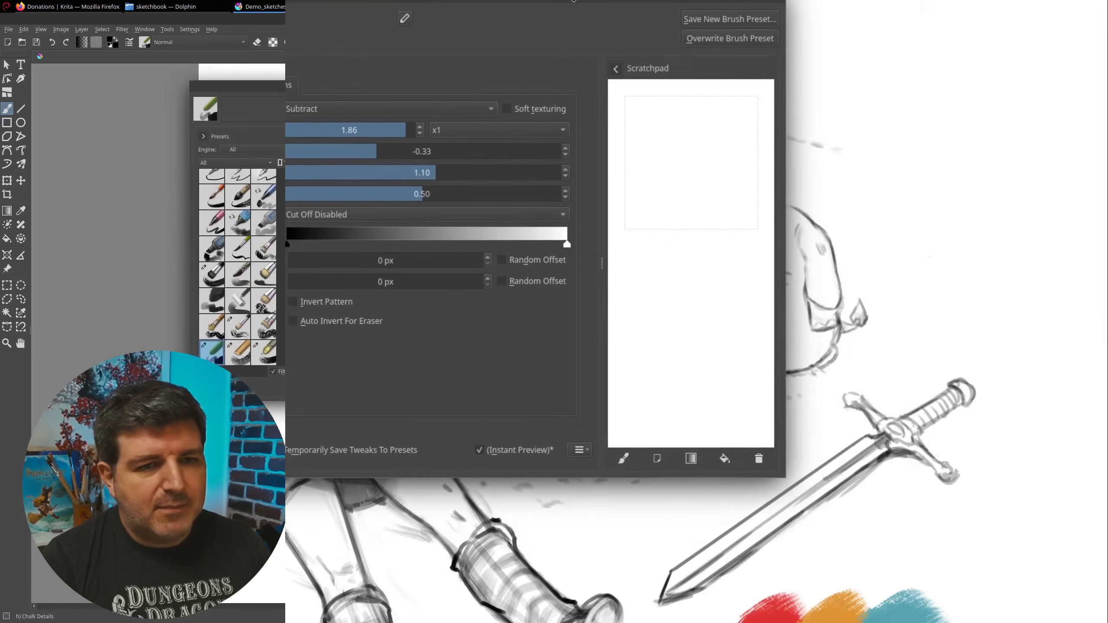
{"action": "mouse_move", "coordinate": [953, 11]}
{"action": "left_mouse_down"}
{"action": "mouse_move", "coordinate": [906, 44]}
{"action": "mouse_move", "coordinate": [974, 59]}
{"action": "mouse_move", "coordinate": [946, 91]}
{"action": "mouse_move", "coordinate": [964, 114]}
{"action": "mouse_move", "coordinate": [926, 166]}
{"action": "mouse_move", "coordinate": [957, 186]}
{"action": "mouse_move", "coordinate": [907, 228]}
{"action": "mouse_move", "coordinate": [954, 261]}
{"action": "mouse_move", "coordinate": [1011, 278]}
{"action": "mouse_move", "coordinate": [1039, 377]}
{"action": "left_mouse_up"}
{"action": "mouse_move", "coordinate": [912, 17]}
{"action": "left_mouse_down"}
{"action": "mouse_move", "coordinate": [829, 89]}
{"action": "mouse_move", "coordinate": [890, 83]}
{"action": "mouse_move", "coordinate": [854, 140]}
{"action": "mouse_move", "coordinate": [842, 192]}
{"action": "mouse_move", "coordinate": [864, 240]}
{"action": "left_mouse_up"}
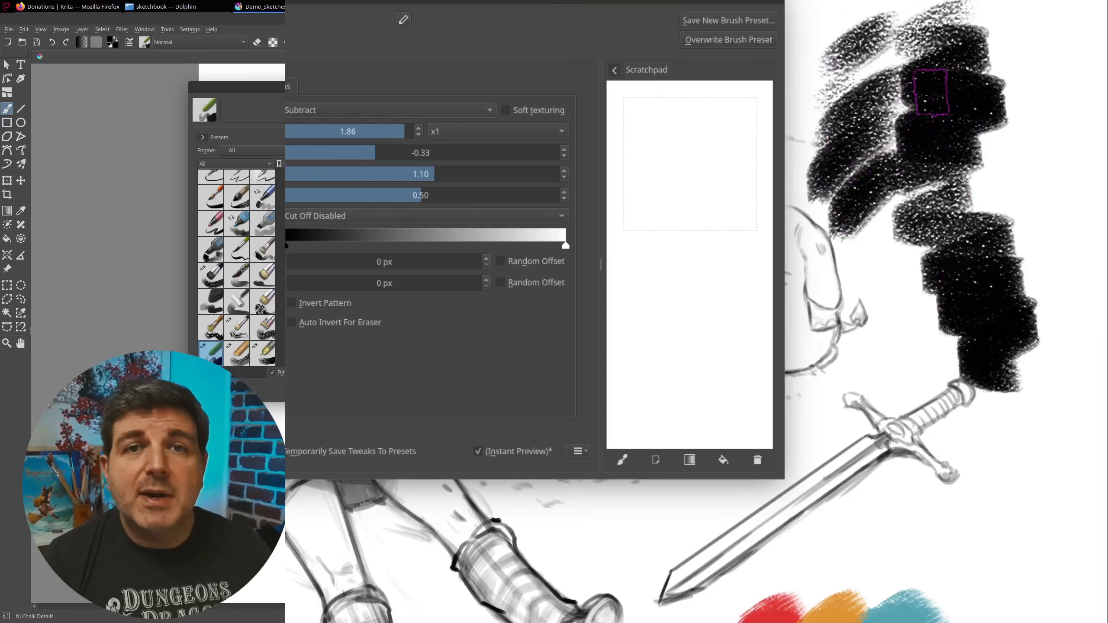
Step: Try erasing across the black textured strokes in eraser mode, then undo the erasing strokes
{"action": "key", "text": "e"}
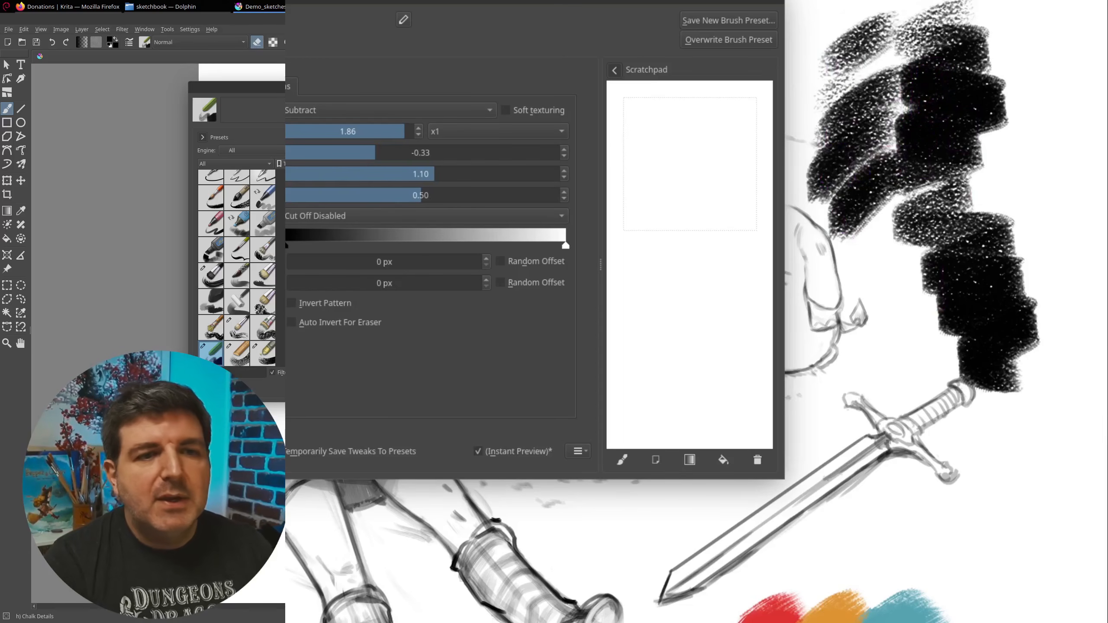
{"action": "mouse_move", "coordinate": [889, 44]}
{"action": "left_mouse_down"}
{"action": "mouse_move", "coordinate": [988, 39]}
{"action": "mouse_move", "coordinate": [890, 103]}
{"action": "mouse_move", "coordinate": [990, 100]}
{"action": "mouse_move", "coordinate": [883, 177]}
{"action": "mouse_move", "coordinate": [976, 158]}
{"action": "mouse_move", "coordinate": [874, 188]}
{"action": "mouse_move", "coordinate": [865, 220]}
{"action": "mouse_move", "coordinate": [996, 201]}
{"action": "mouse_move", "coordinate": [927, 221]}
{"action": "mouse_move", "coordinate": [919, 254]}
{"action": "mouse_move", "coordinate": [991, 289]}
{"action": "mouse_move", "coordinate": [1019, 289]}
{"action": "mouse_move", "coordinate": [995, 310]}
{"action": "mouse_move", "coordinate": [1039, 306]}
{"action": "mouse_move", "coordinate": [1015, 324]}
{"action": "mouse_move", "coordinate": [1041, 349]}
{"action": "left_mouse_up"}
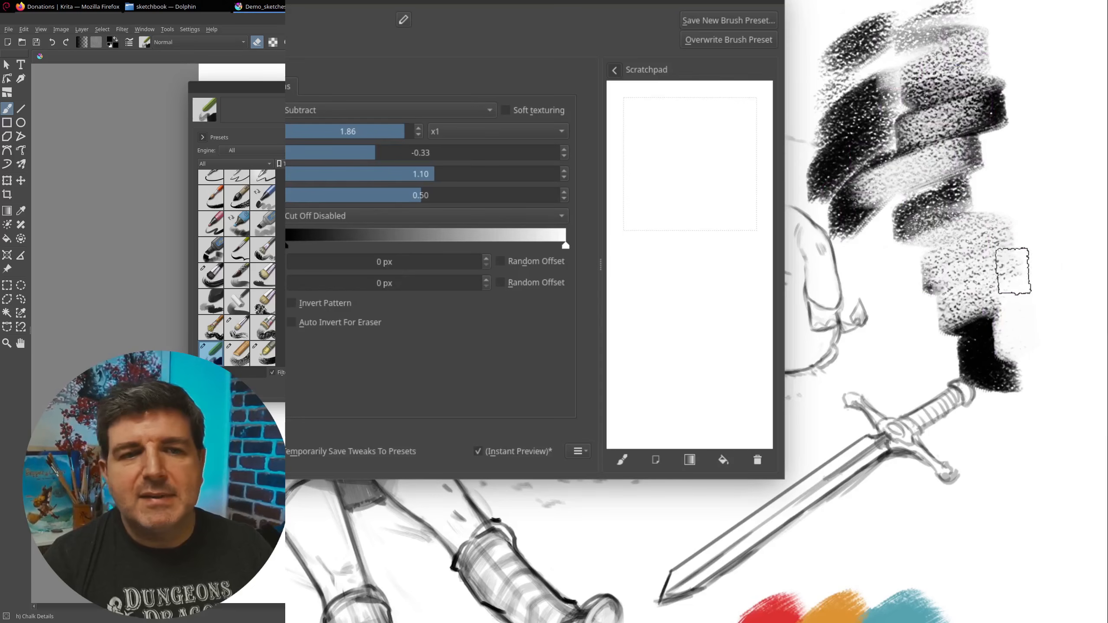
{"action": "key", "text": "ctrl+z"}
{"action": "key", "text": "ctrl+z"}
{"action": "key", "text": "ctrl+z"}
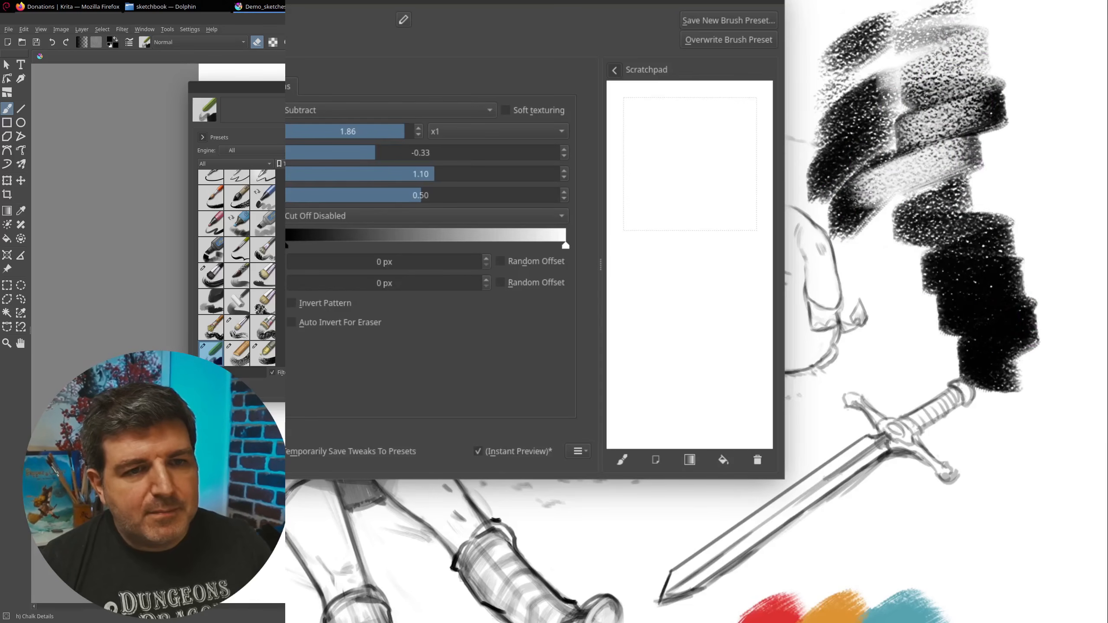
{"action": "key", "text": "ctrl+z"}
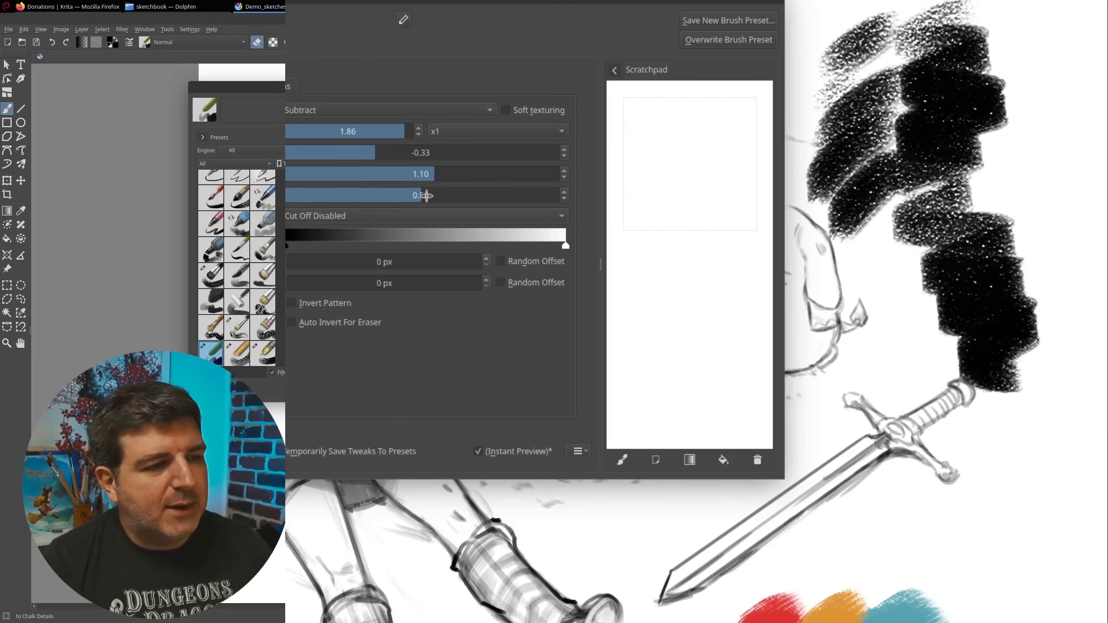
Step: Enable Auto Invert For Eraser for the brush texture and erase over the black strokes on the canvas
{"action": "left_click", "coordinate": [328, 324]}
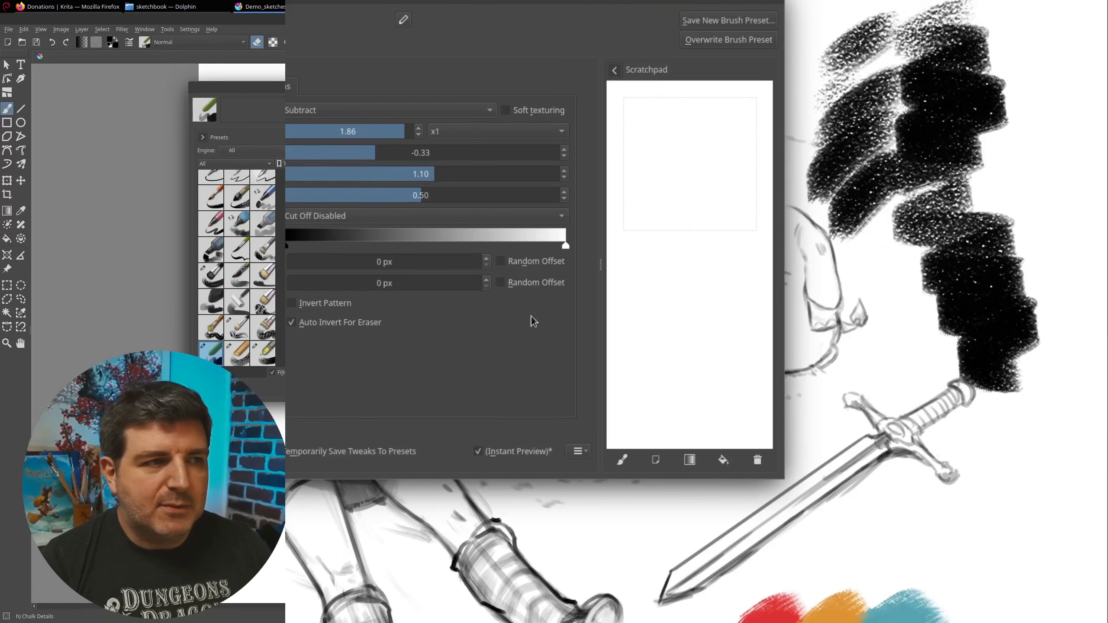
{"action": "mouse_move", "coordinate": [975, 9]}
{"action": "left_mouse_down"}
{"action": "mouse_move", "coordinate": [955, 48]}
{"action": "mouse_move", "coordinate": [977, 74]}
{"action": "mouse_move", "coordinate": [984, 146]}
{"action": "mouse_move", "coordinate": [931, 157]}
{"action": "mouse_move", "coordinate": [900, 107]}
{"action": "mouse_move", "coordinate": [970, 208]}
{"action": "mouse_move", "coordinate": [1015, 198]}
{"action": "mouse_move", "coordinate": [988, 261]}
{"action": "mouse_move", "coordinate": [994, 297]}
{"action": "mouse_move", "coordinate": [1016, 319]}
{"action": "mouse_move", "coordinate": [977, 323]}
{"action": "mouse_move", "coordinate": [1020, 358]}
{"action": "mouse_move", "coordinate": [917, 288]}
{"action": "mouse_move", "coordinate": [946, 225]}
{"action": "left_mouse_up"}
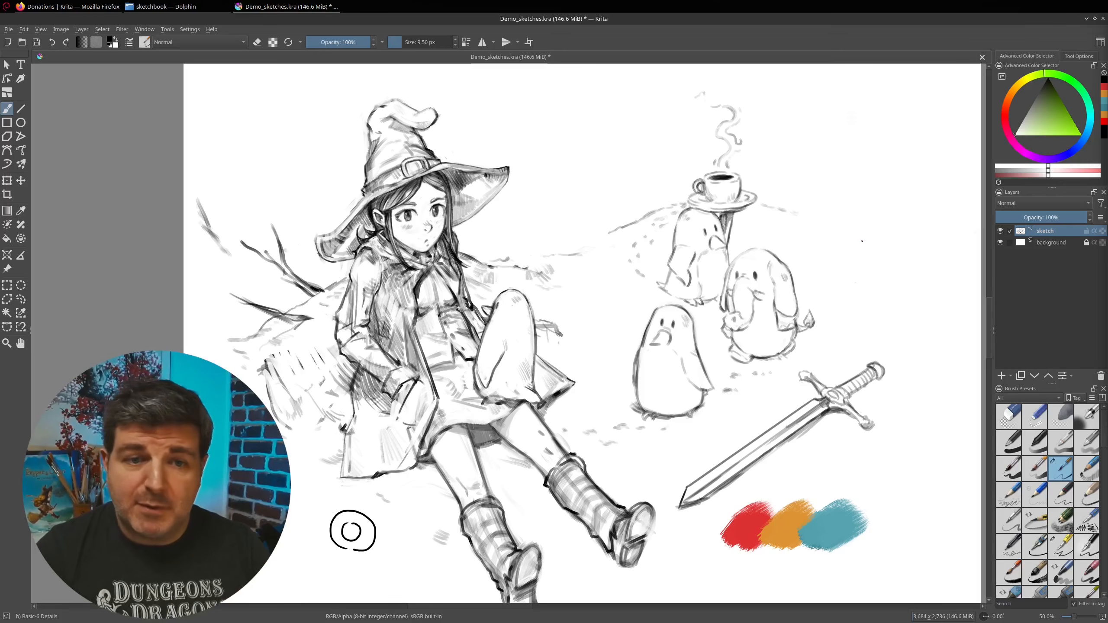
Step: Add a vector layer and draw a tall rectangle on it covering the penguins and the sword
{"action": "left_click", "coordinate": [1013, 377]}
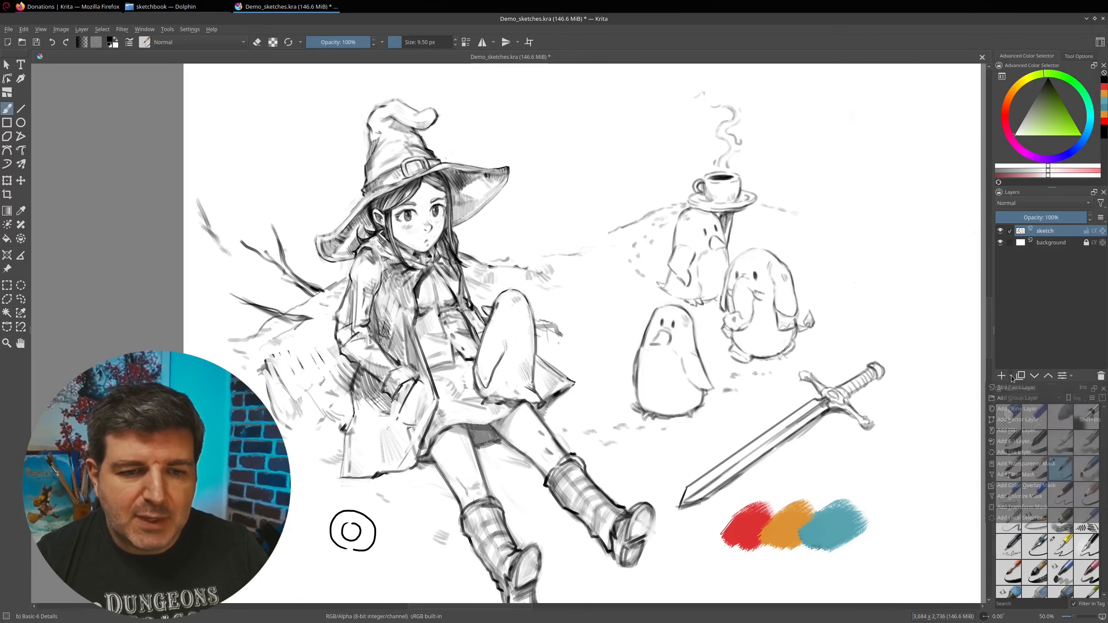
{"action": "left_click", "coordinate": [1033, 420]}
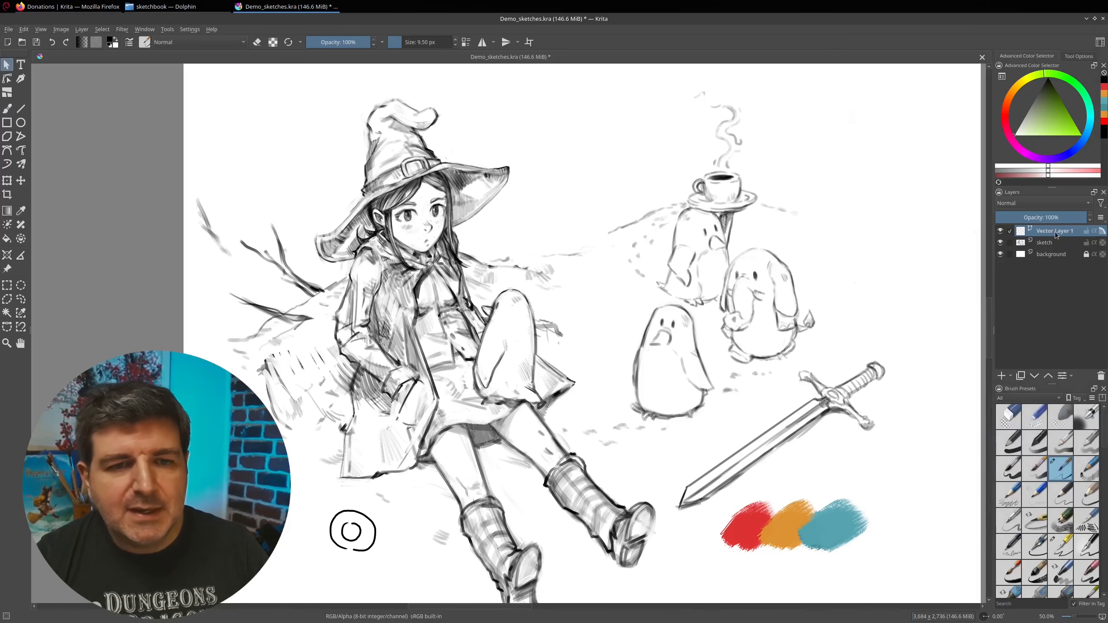
{"action": "left_click", "coordinate": [8, 122]}
{"action": "mouse_move", "coordinate": [560, 88]}
{"action": "left_mouse_down"}
{"action": "mouse_move", "coordinate": [733, 345]}
{"action": "mouse_move", "coordinate": [887, 488]}
{"action": "left_mouse_up"}
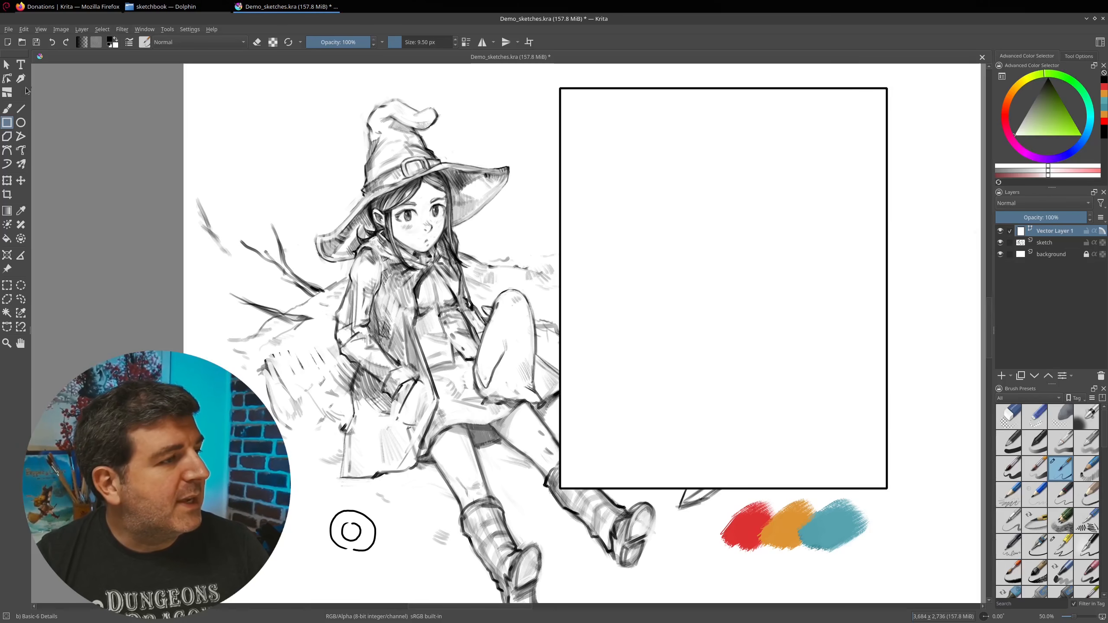
Step: Split the rectangle into six comic panels with the Comic Panel Editing Tool, using two slanted cuts across and one vertical cut
{"action": "left_click", "coordinate": [6, 95]}
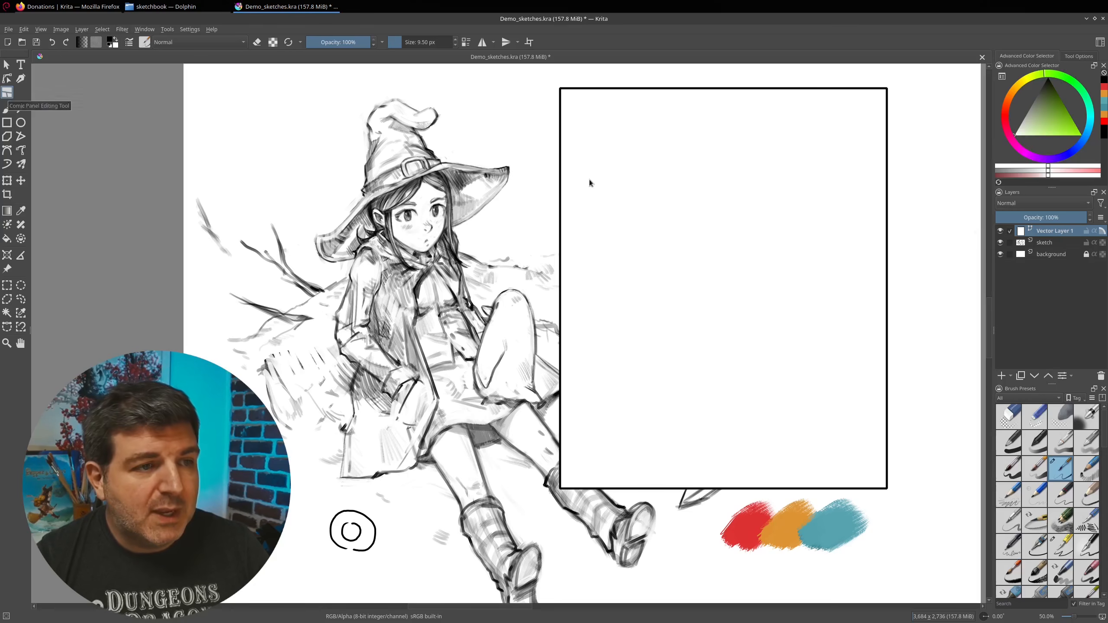
{"action": "left_click_drag", "start_coordinate": [499, 128], "coordinate": [920, 158]}
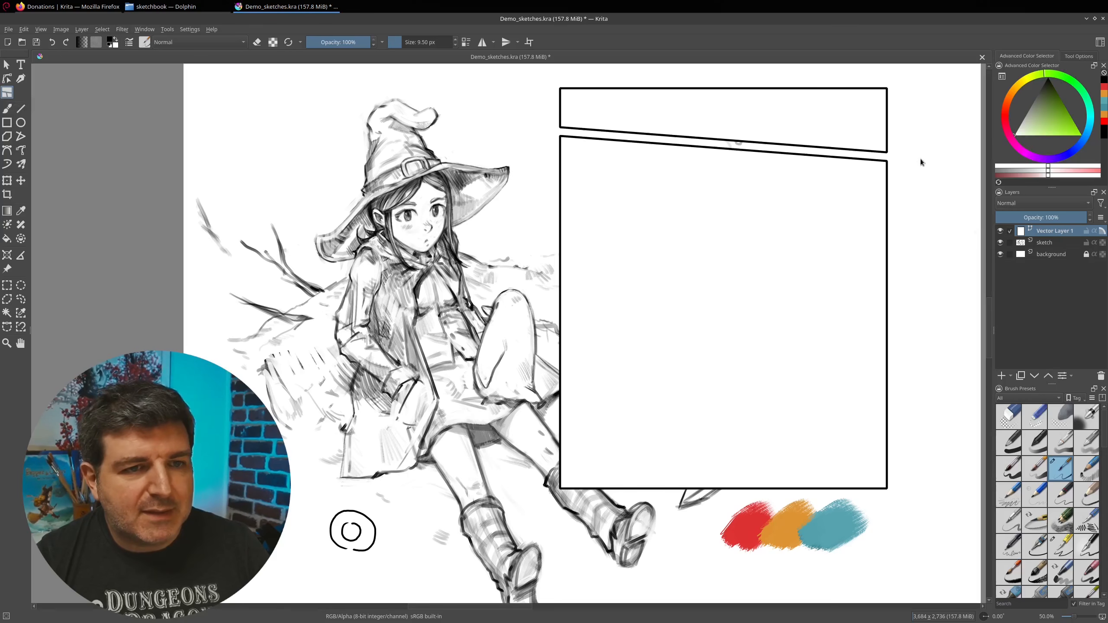
{"action": "left_click_drag", "start_coordinate": [526, 241], "coordinate": [937, 180]}
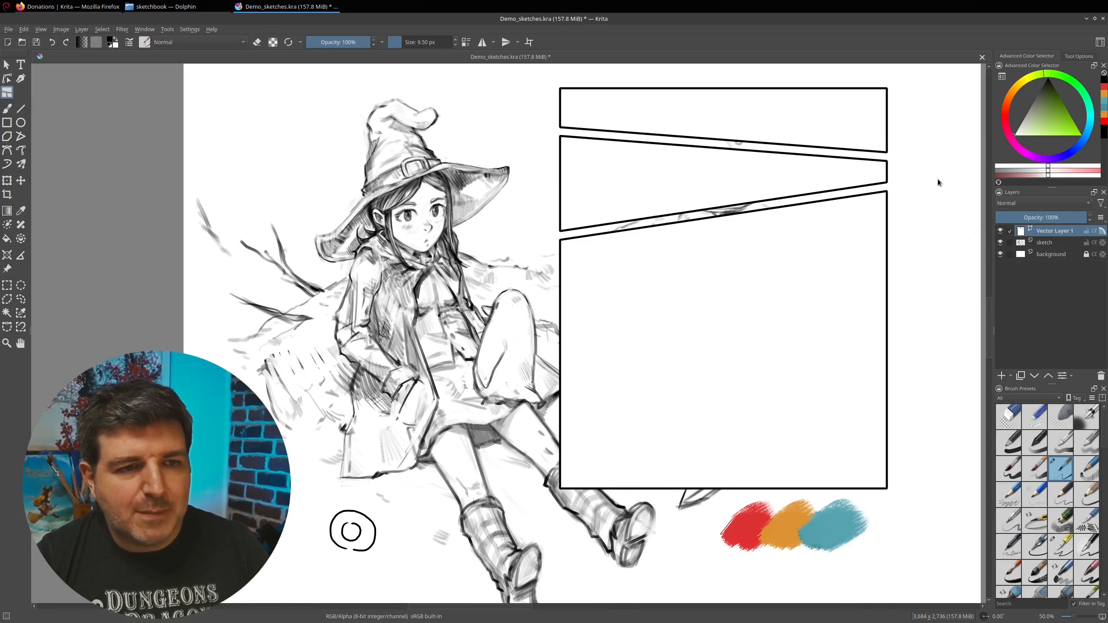
{"action": "left_click_drag", "start_coordinate": [674, 79], "coordinate": [674, 552]}
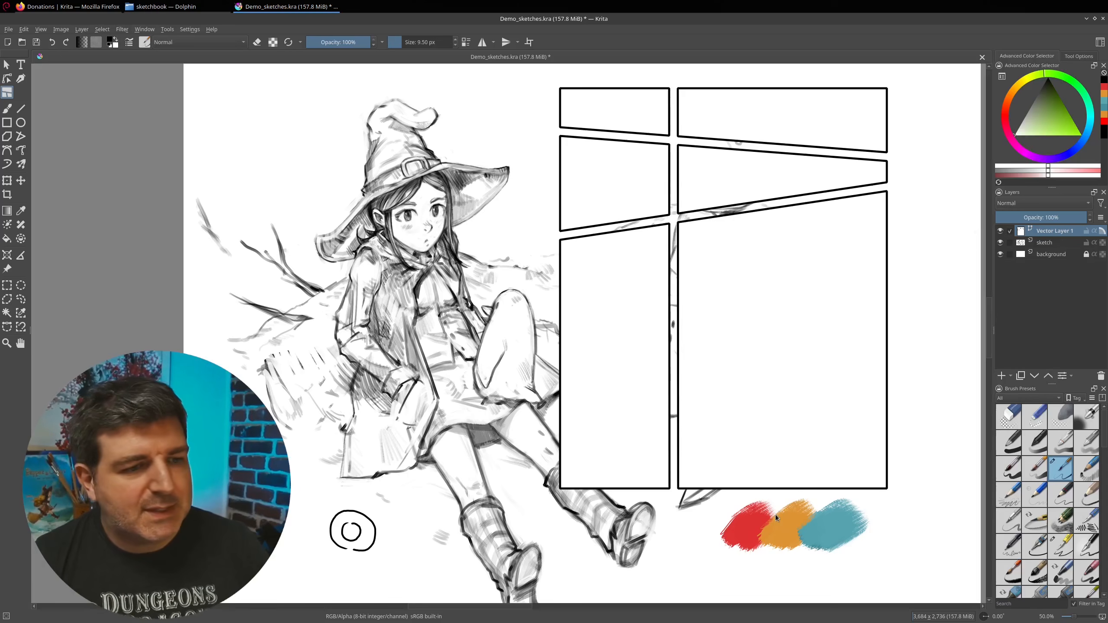
Step: Cut the large lower-right comic panel diagonally in two and switch the Comic Panel Editing Tool to merging panels
{"action": "left_click_drag", "start_coordinate": [904, 310], "coordinate": [674, 492]}
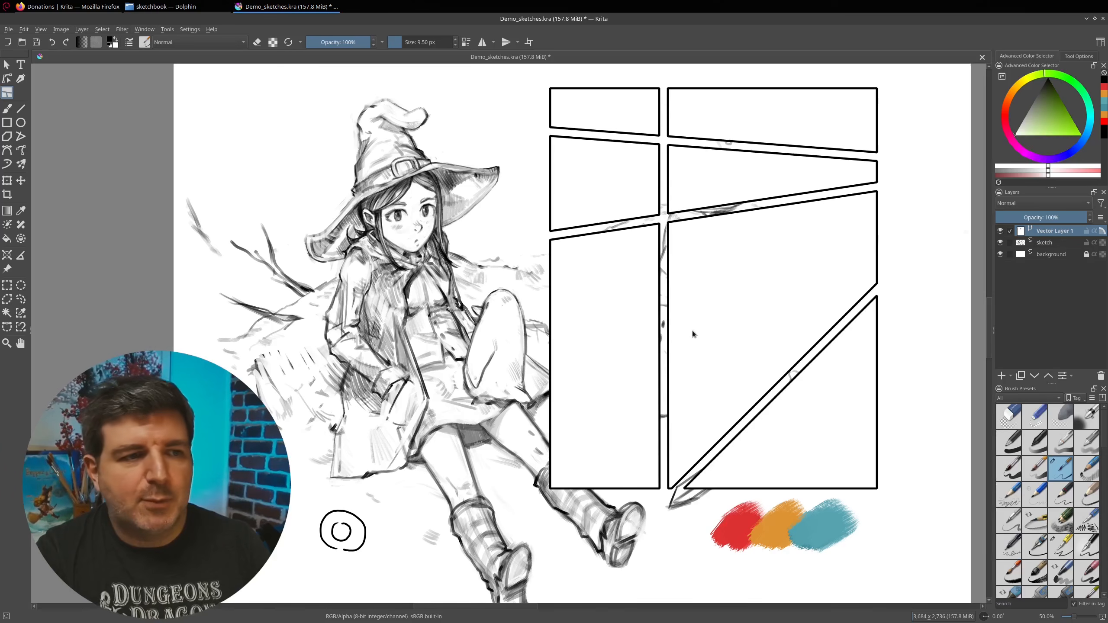
{"action": "left_click", "coordinate": [1079, 56]}
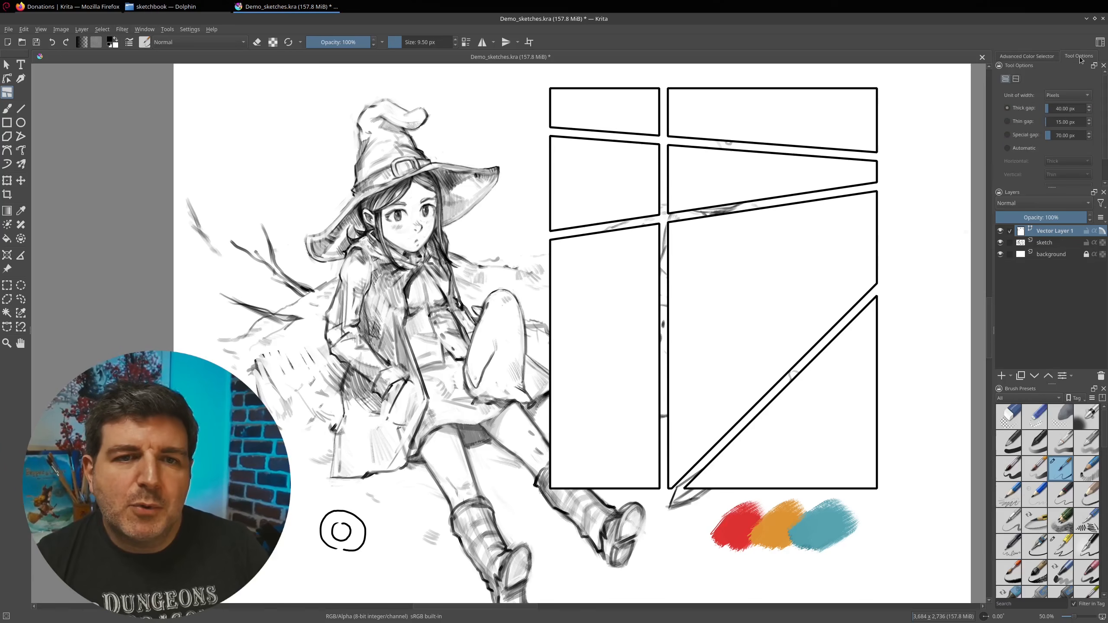
{"action": "left_click", "coordinate": [1016, 80]}
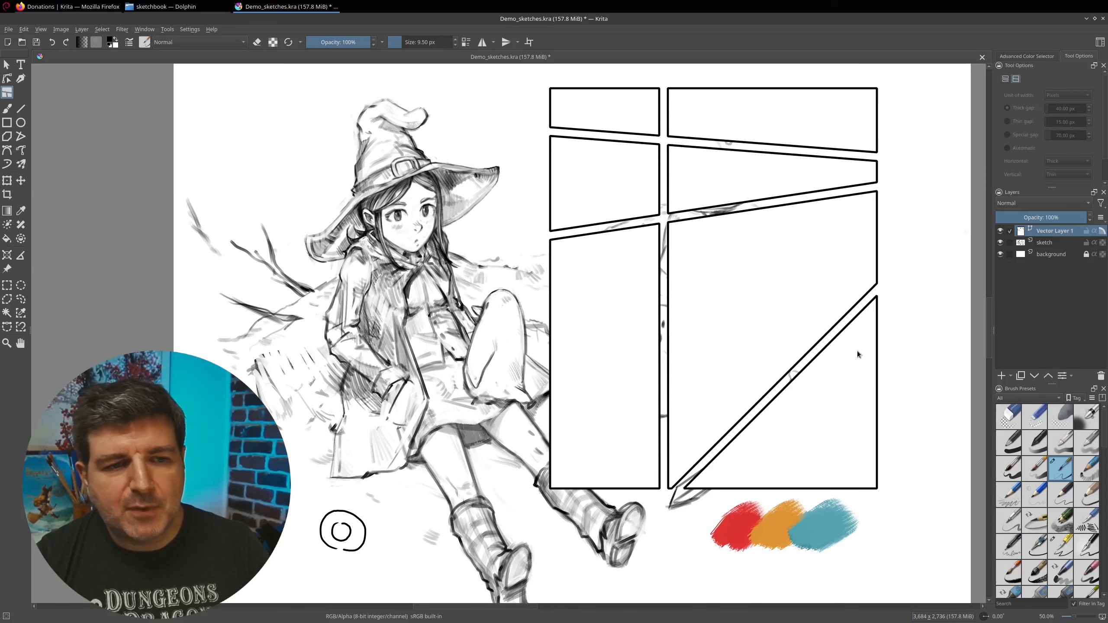
Step: Try merging the two diagonally cut panels and the middle and lower panels of the left column, then undo both merges
{"action": "left_click_drag", "start_coordinate": [722, 303], "coordinate": [833, 422]}
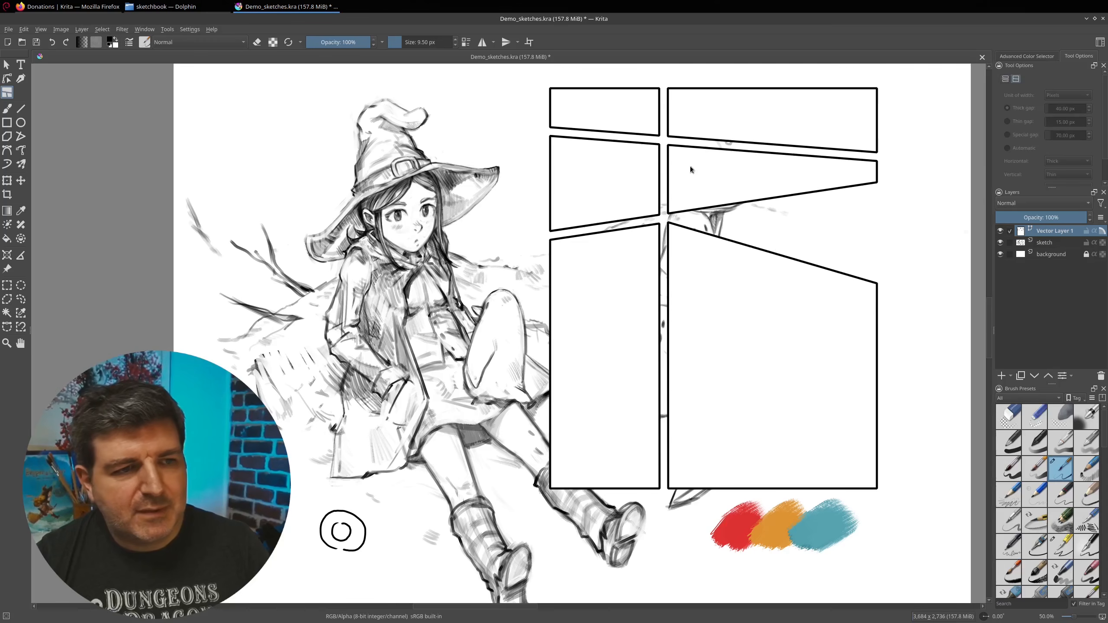
{"action": "left_click_drag", "start_coordinate": [609, 189], "coordinate": [624, 295]}
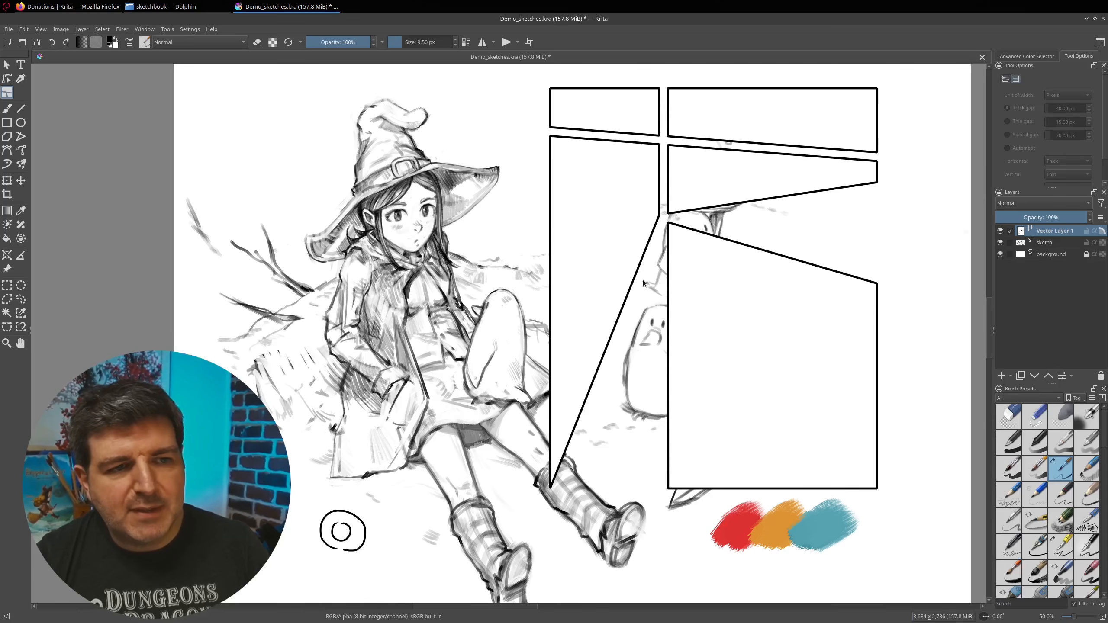
{"action": "key", "text": "ctrl+z"}
{"action": "key", "text": "ctrl+z"}
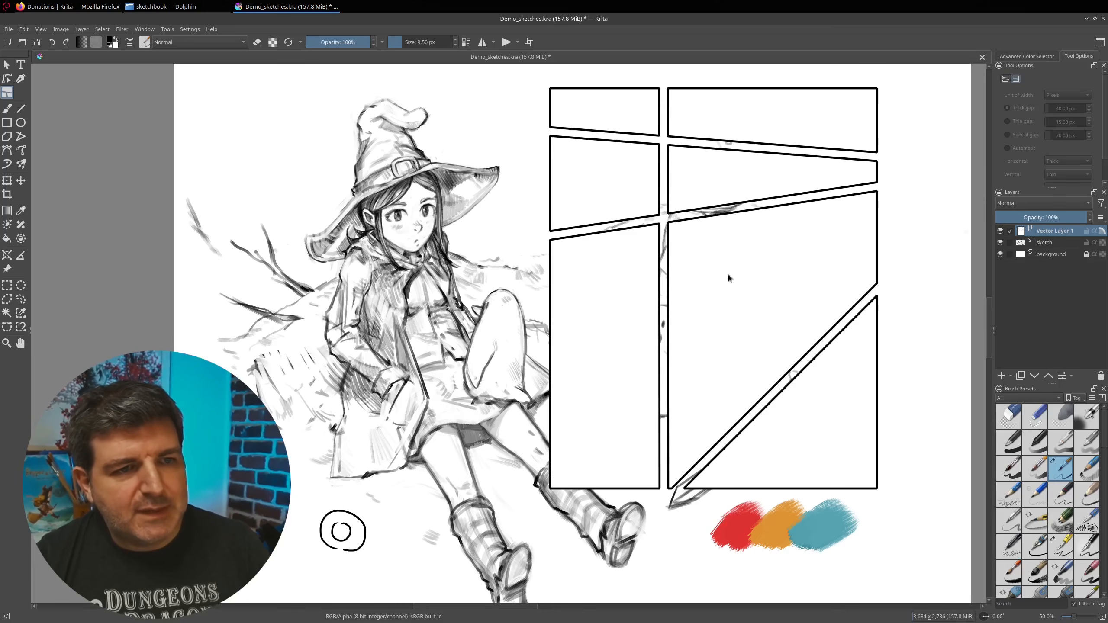
Step: Merge the top and middle comic panels in the right column, and likewise in the left column
{"action": "left_click_drag", "start_coordinate": [761, 125], "coordinate": [747, 183]}
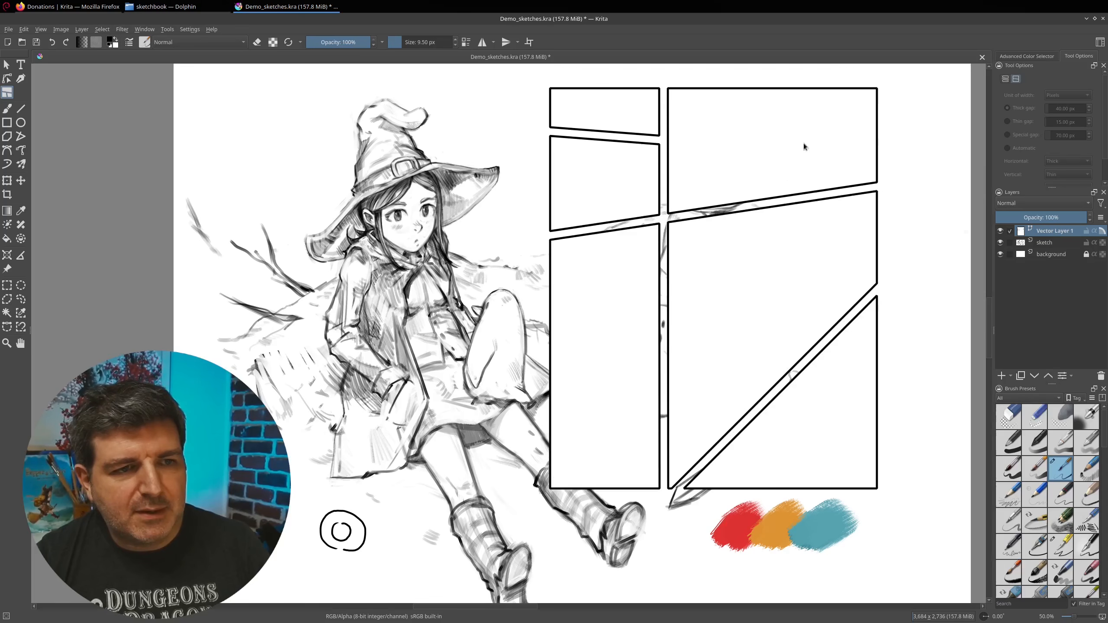
{"action": "left_click_drag", "start_coordinate": [597, 115], "coordinate": [599, 211]}
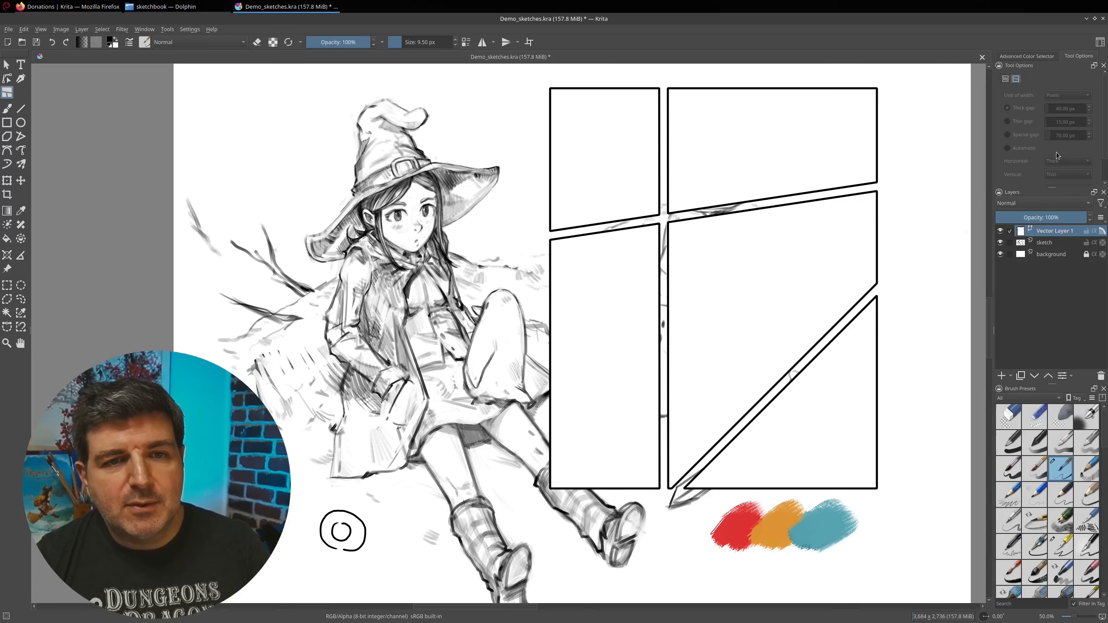
Step: Cut across the lower comic panels with the 15 px Thin gap, and again further down with the 70 px Special gap
{"action": "left_click", "coordinate": [1005, 79]}
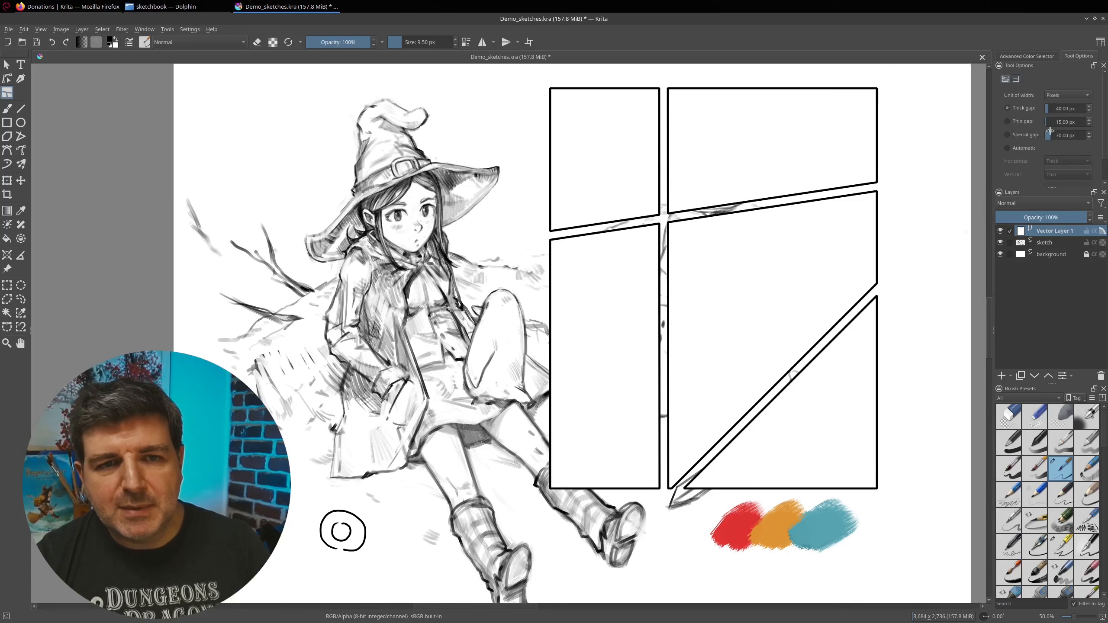
{"action": "left_click", "coordinate": [1018, 122]}
{"action": "left_click_drag", "start_coordinate": [523, 297], "coordinate": [728, 293]}
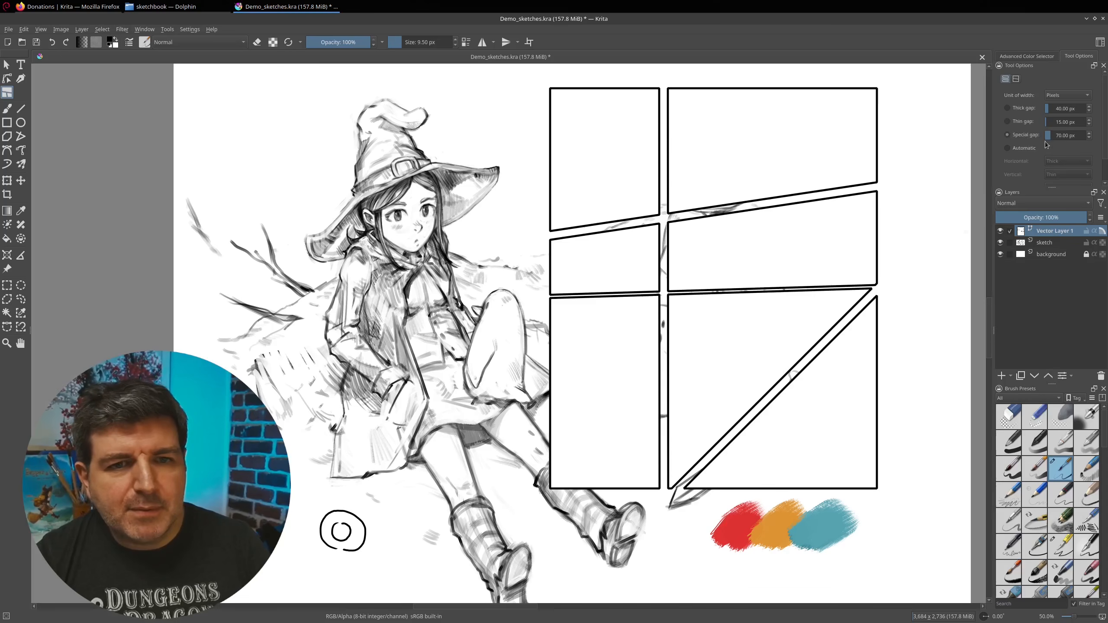
{"action": "left_click_drag", "start_coordinate": [528, 372], "coordinate": [905, 369]}
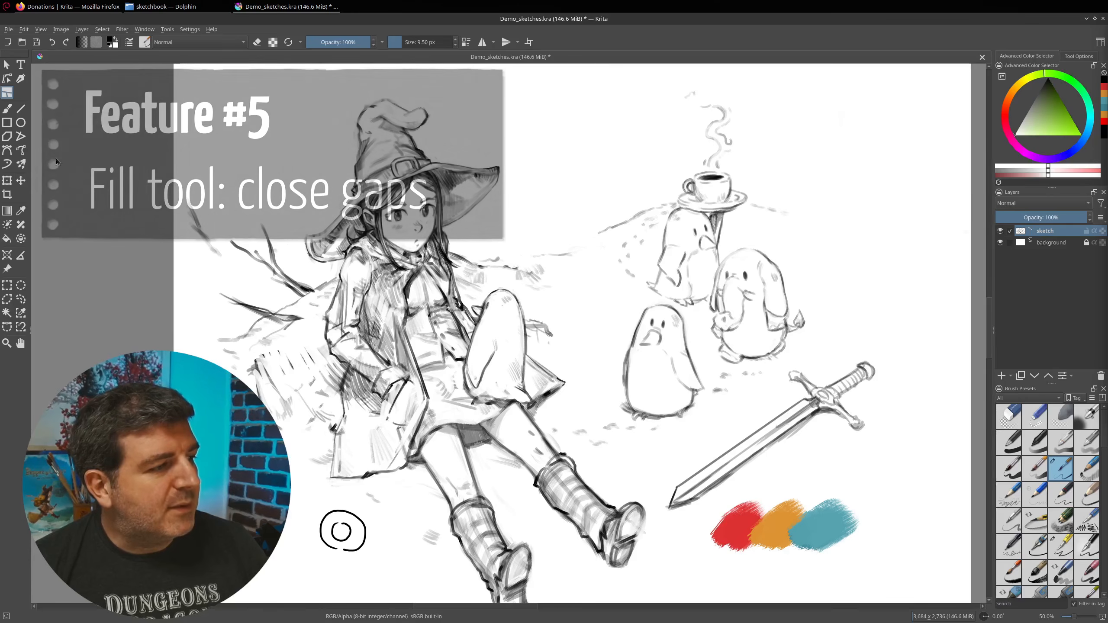
Step: Sample the orange paint swatch for the Fill tool, try filling between the two open circles, and undo the fill
{"action": "left_click", "coordinate": [6, 240]}
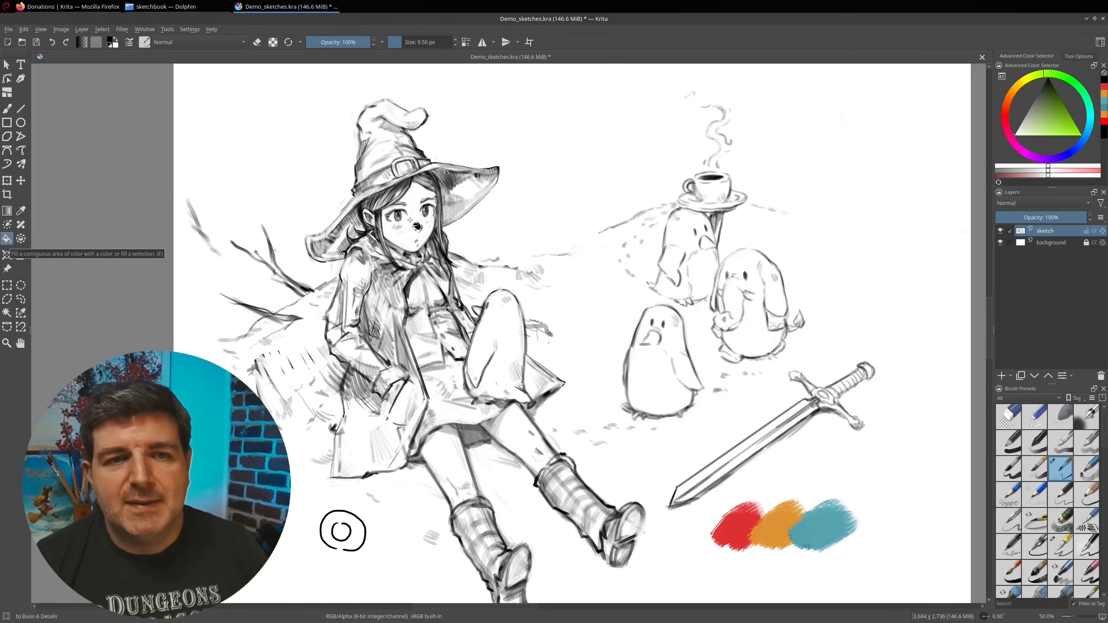
{"action": "left_click", "coordinate": [783, 530], "text": "ctrl"}
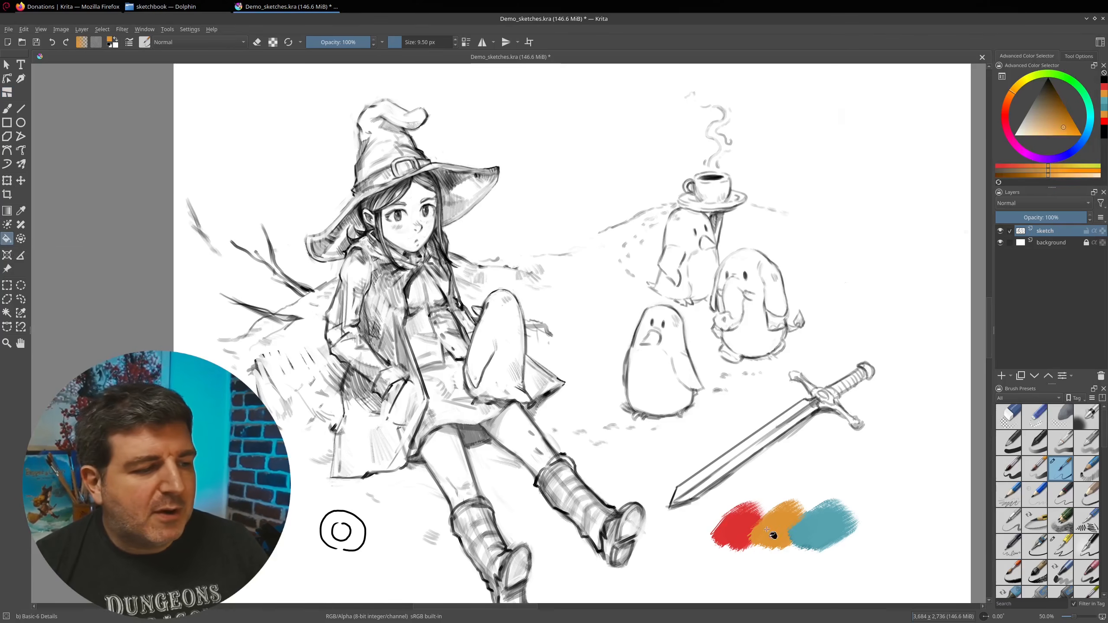
{"action": "scroll", "coordinate": [330, 551], "scroll_direction": "up", "scroll_amount": 3}
{"action": "left_click_drag", "start_coordinate": [384, 535], "coordinate": [522, 413]}
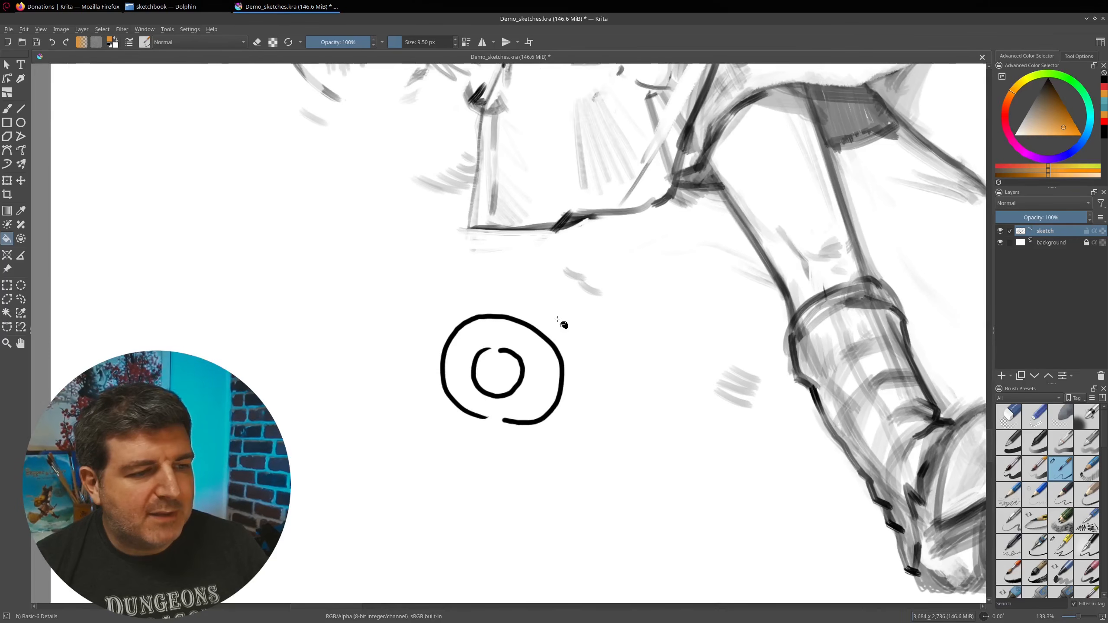
{"action": "left_click", "coordinate": [532, 392]}
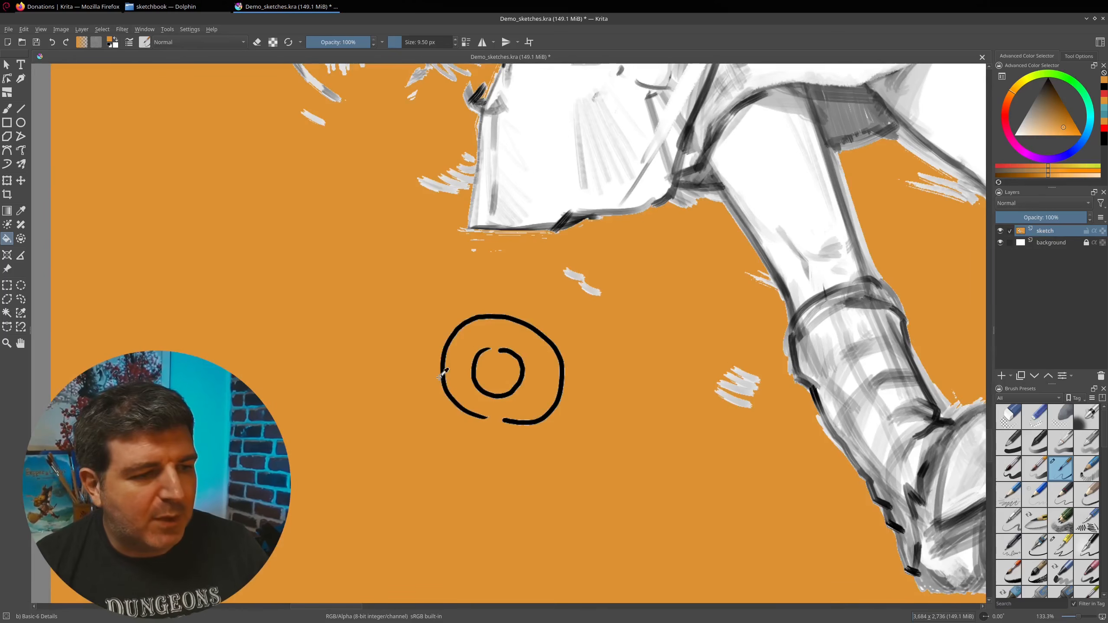
{"action": "key", "text": "ctrl+z"}
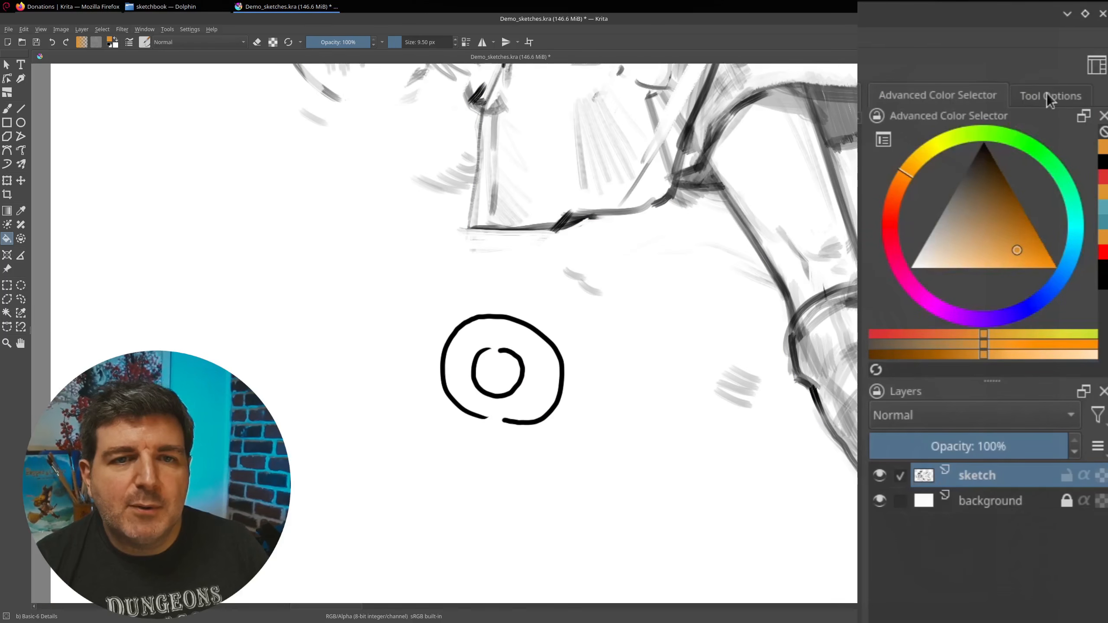
Step: Set the Fill tool's Close Gap to 23 px, fill between the two open circles with orange, and undo the fill
{"action": "left_click", "coordinate": [1047, 95]}
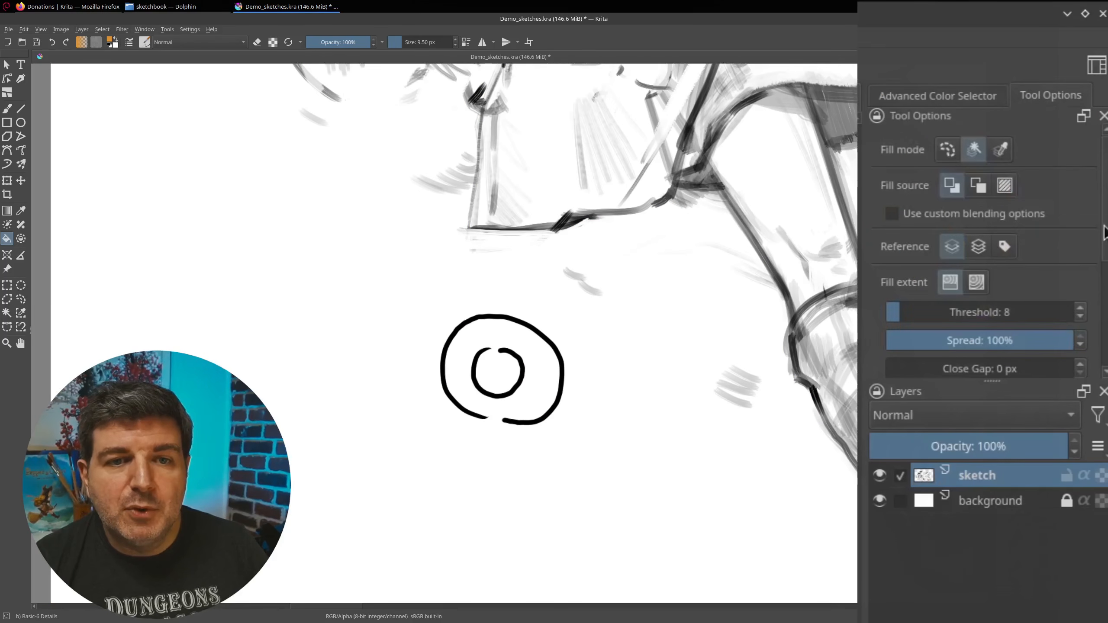
{"action": "scroll", "coordinate": [1103, 236], "scroll_direction": "down", "scroll_amount": 3}
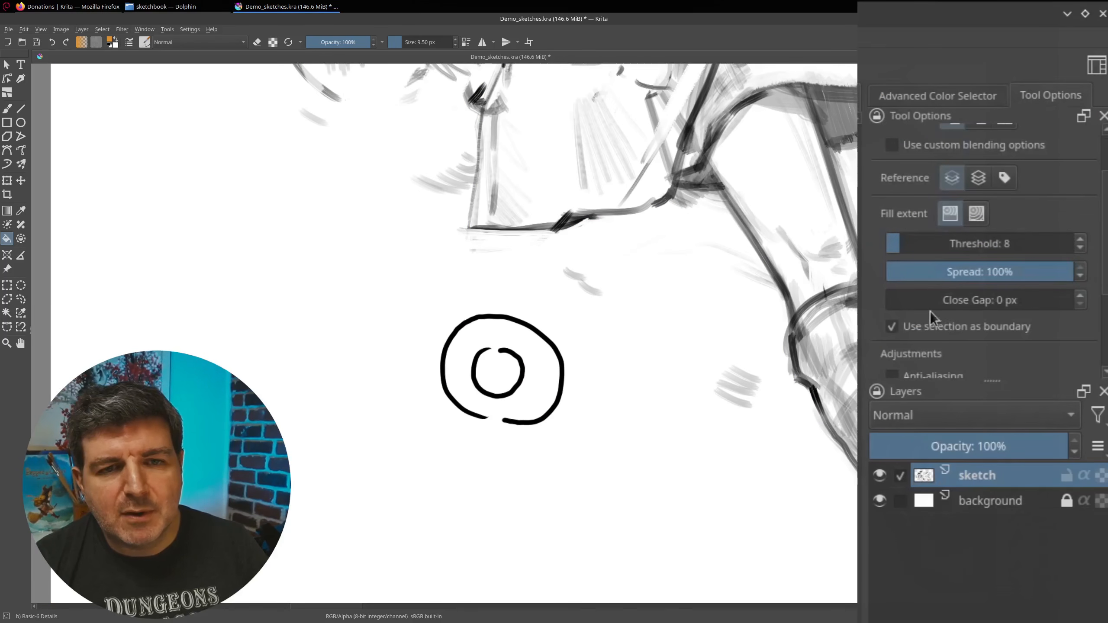
{"action": "left_click", "coordinate": [951, 300]}
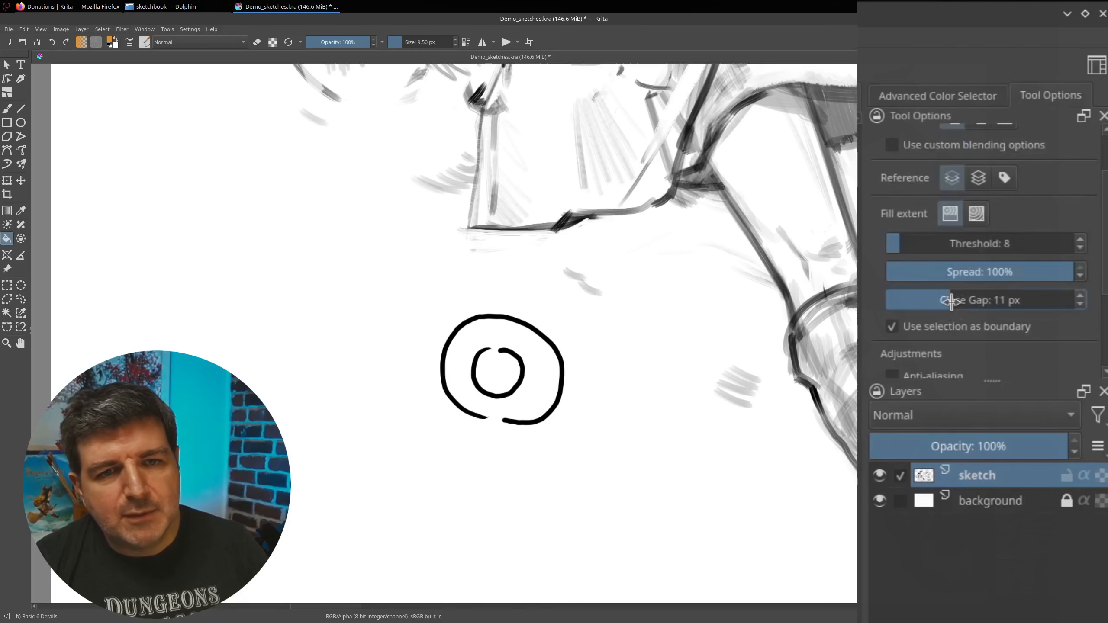
{"action": "left_click_drag", "start_coordinate": [951, 301], "coordinate": [1020, 318]}
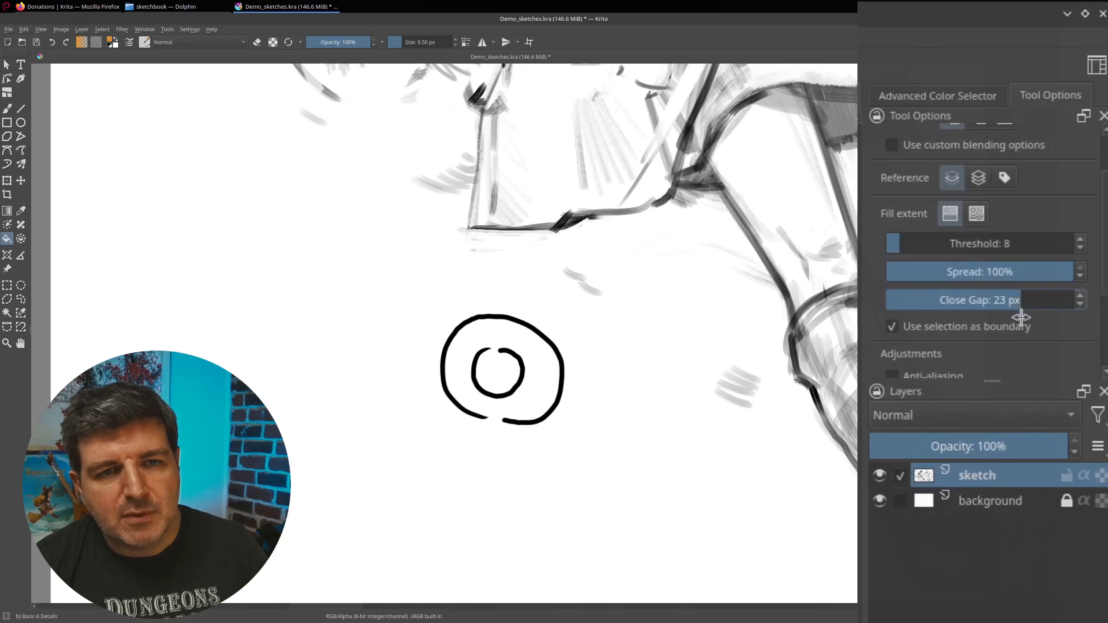
{"action": "left_click", "coordinate": [543, 382]}
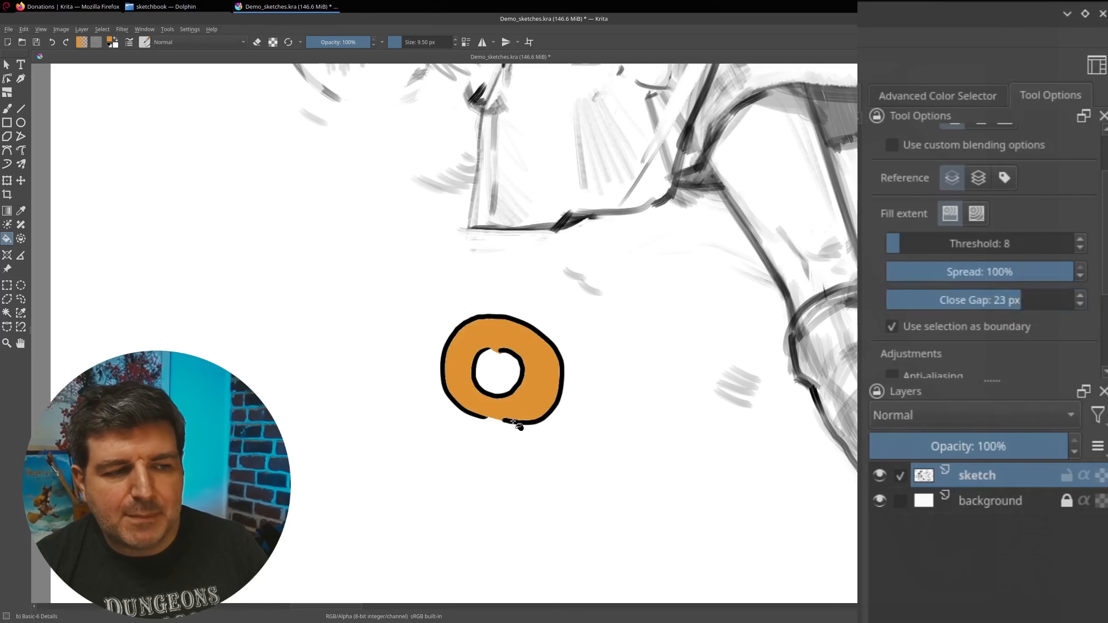
{"action": "key", "text": "ctrl+z"}
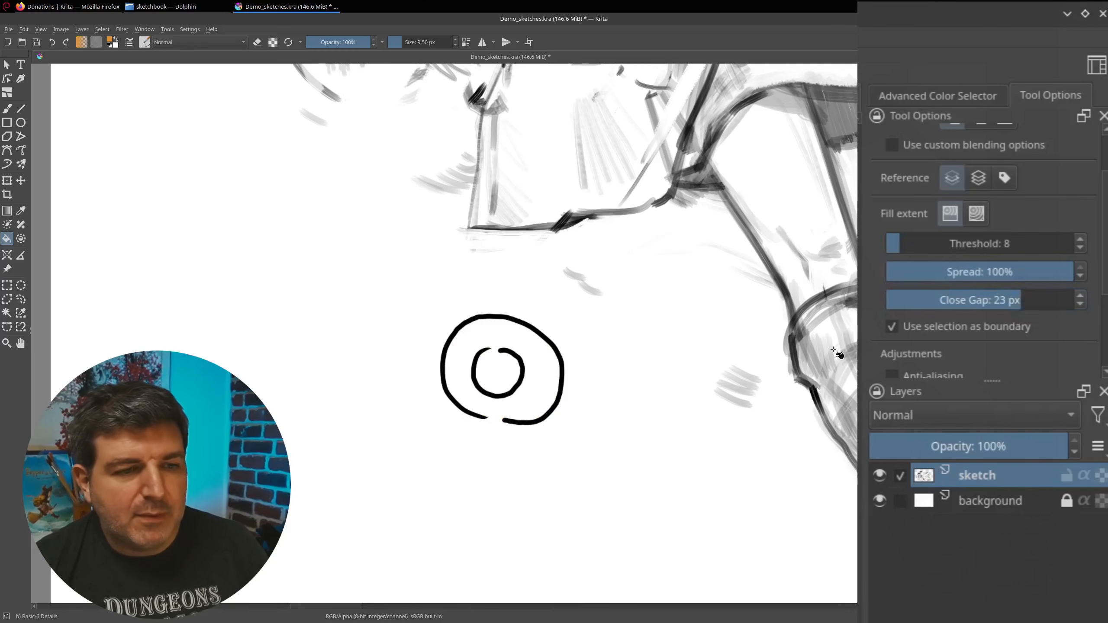
Step: Choose a dark teal color and fill the inside of the small inner circle with it
{"action": "left_click", "coordinate": [945, 99]}
{"action": "left_click", "coordinate": [1076, 233]}
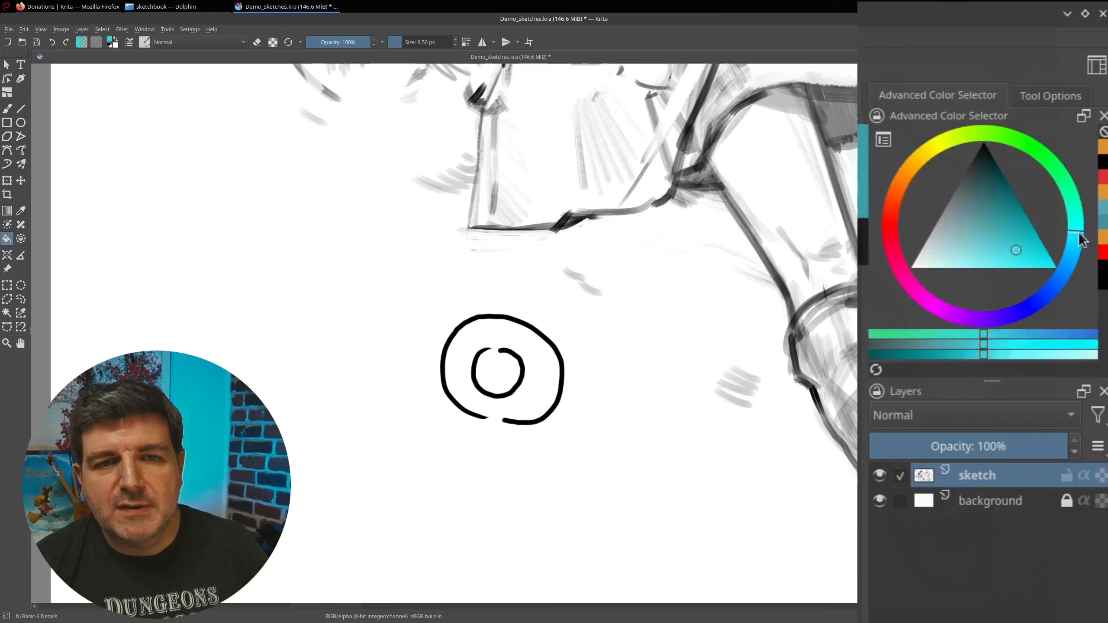
{"action": "left_click", "coordinate": [1002, 207]}
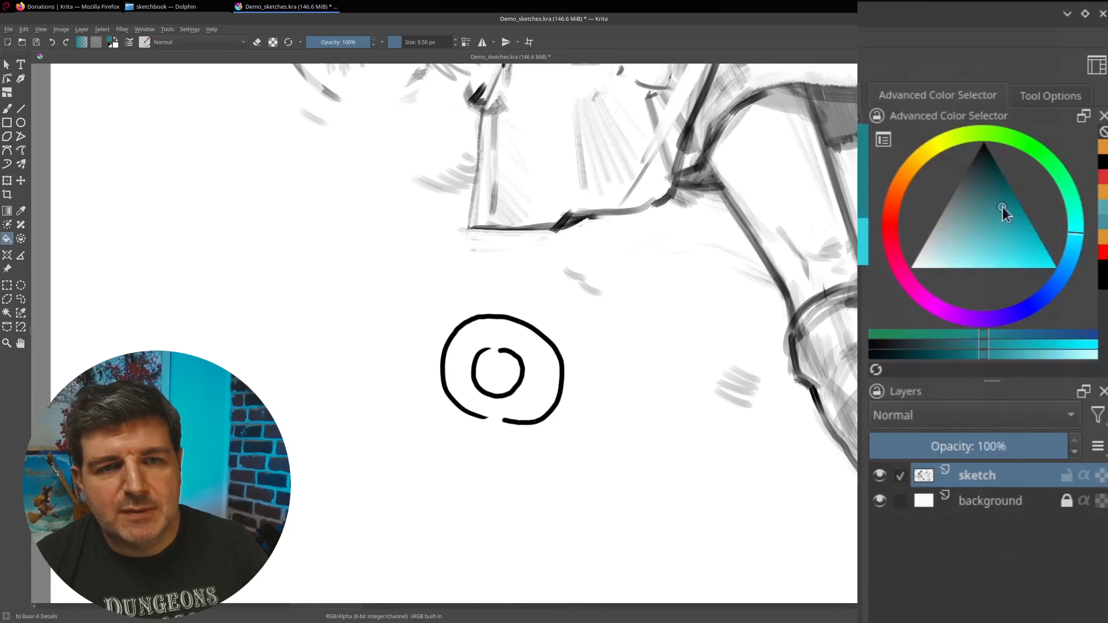
{"action": "left_click", "coordinate": [494, 372]}
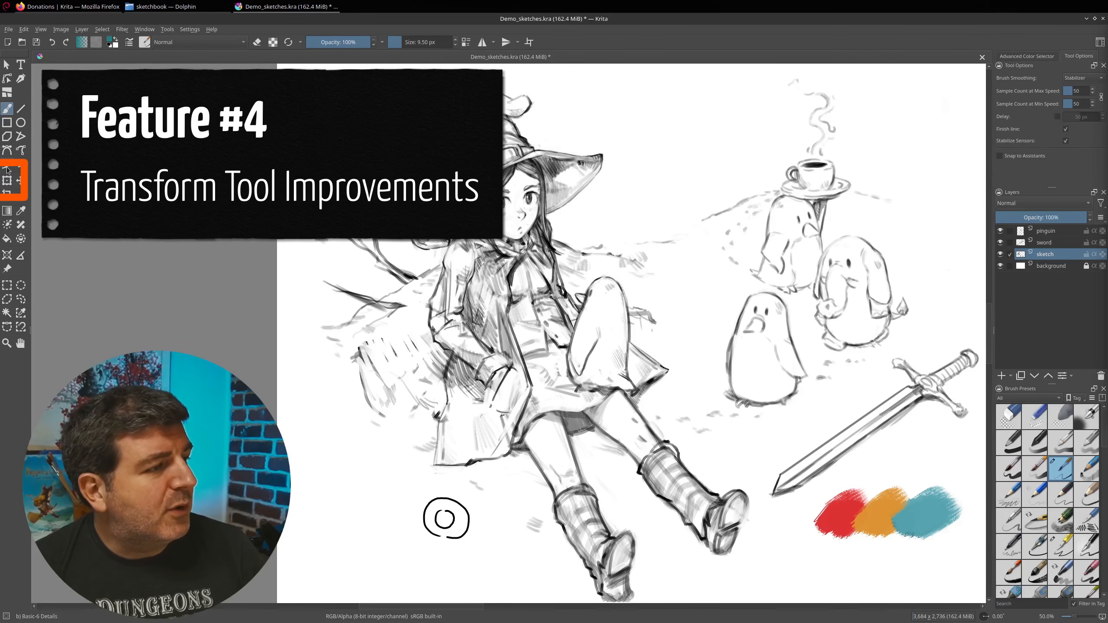
Step: Activate the Transform Tool on the sketch layer and set it to Liquify mode
{"action": "left_click", "coordinate": [7, 184]}
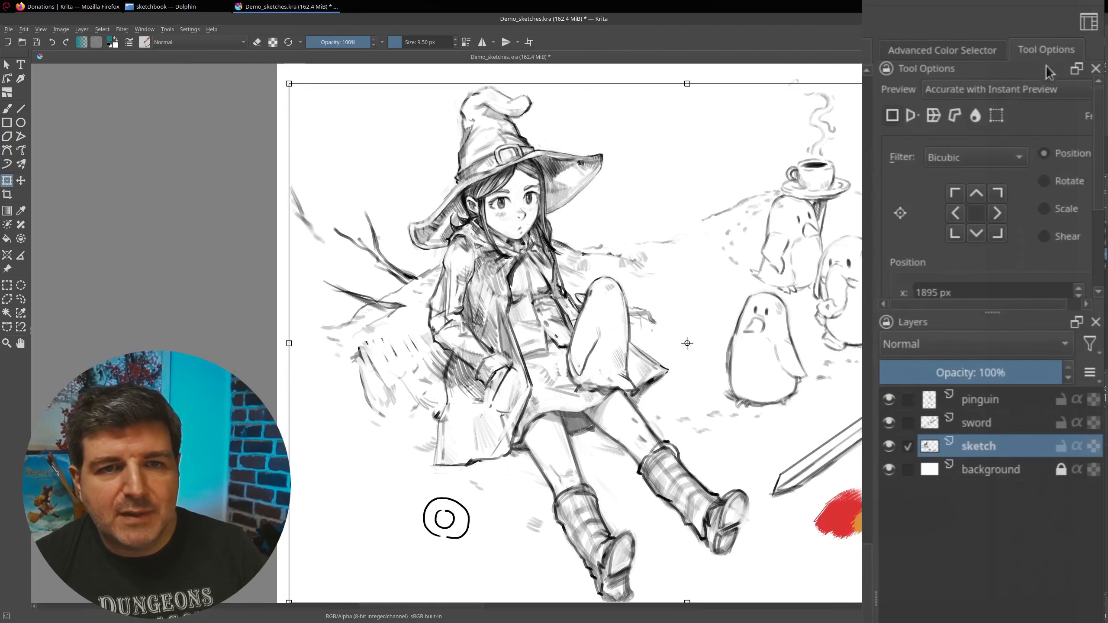
{"action": "left_click", "coordinate": [956, 47]}
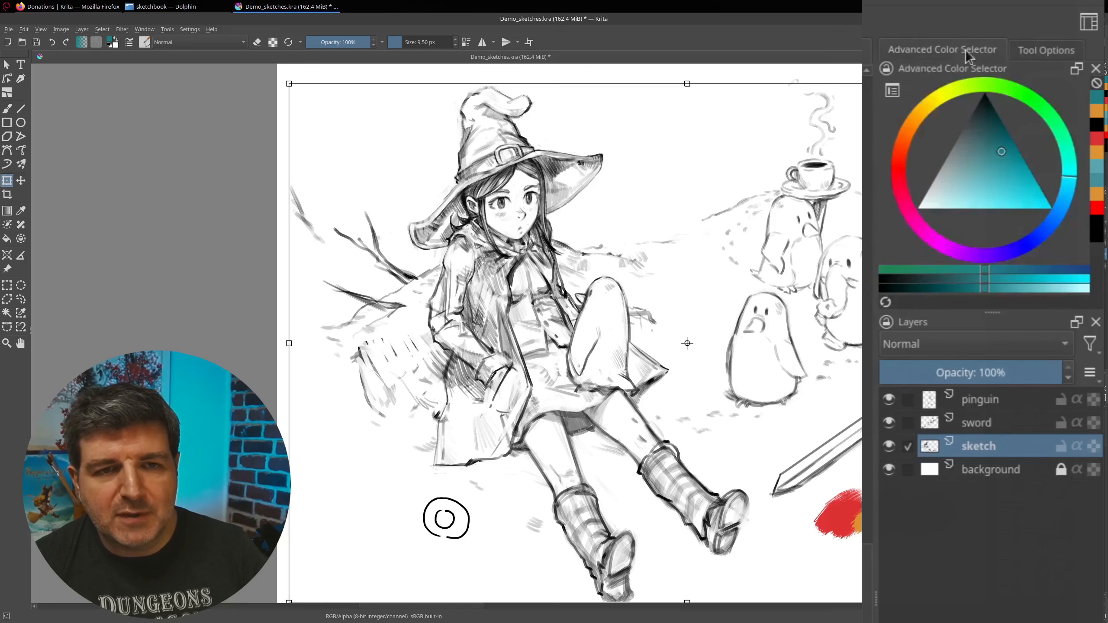
{"action": "left_click", "coordinate": [1023, 50]}
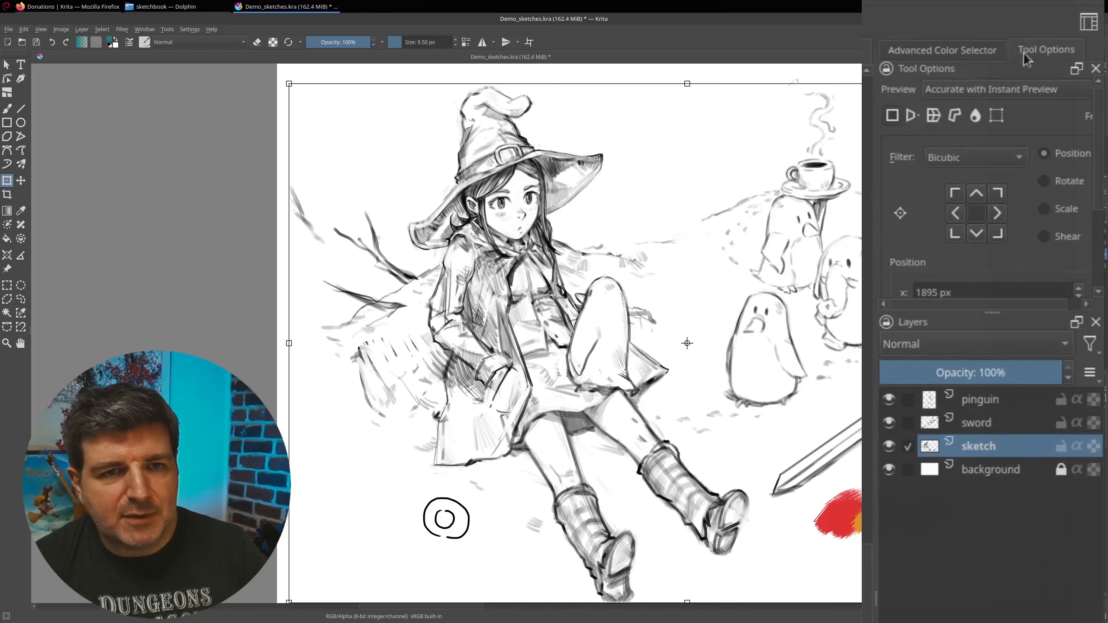
{"action": "left_click", "coordinate": [976, 114]}
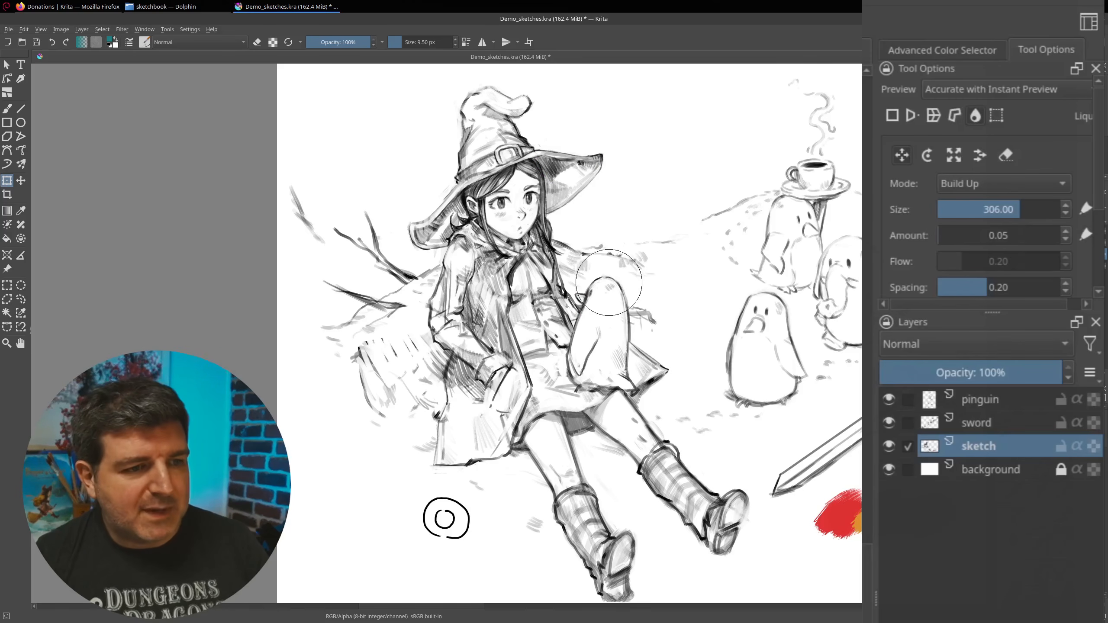
Step: Liquify the sketch by pulling the head of the penguin beside the girl upward and pushing the hat brim's tip downward
{"action": "left_click_drag", "start_coordinate": [609, 283], "coordinate": [612, 238]}
{"action": "left_click_drag", "start_coordinate": [583, 149], "coordinate": [592, 177]}
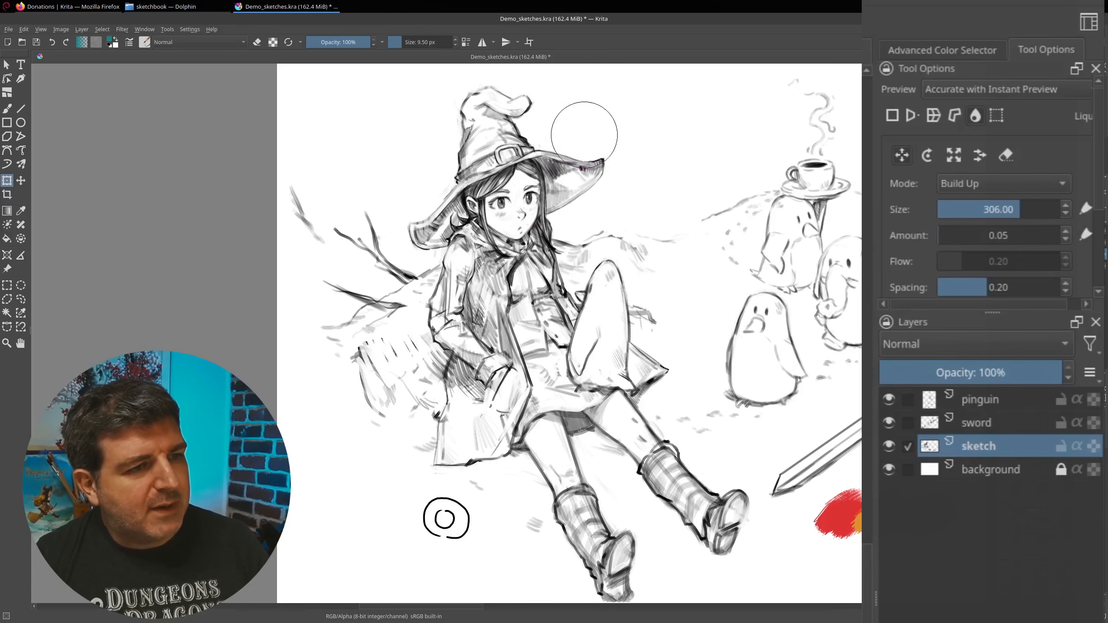
{"action": "left_click_drag", "start_coordinate": [585, 134], "coordinate": [580, 177]}
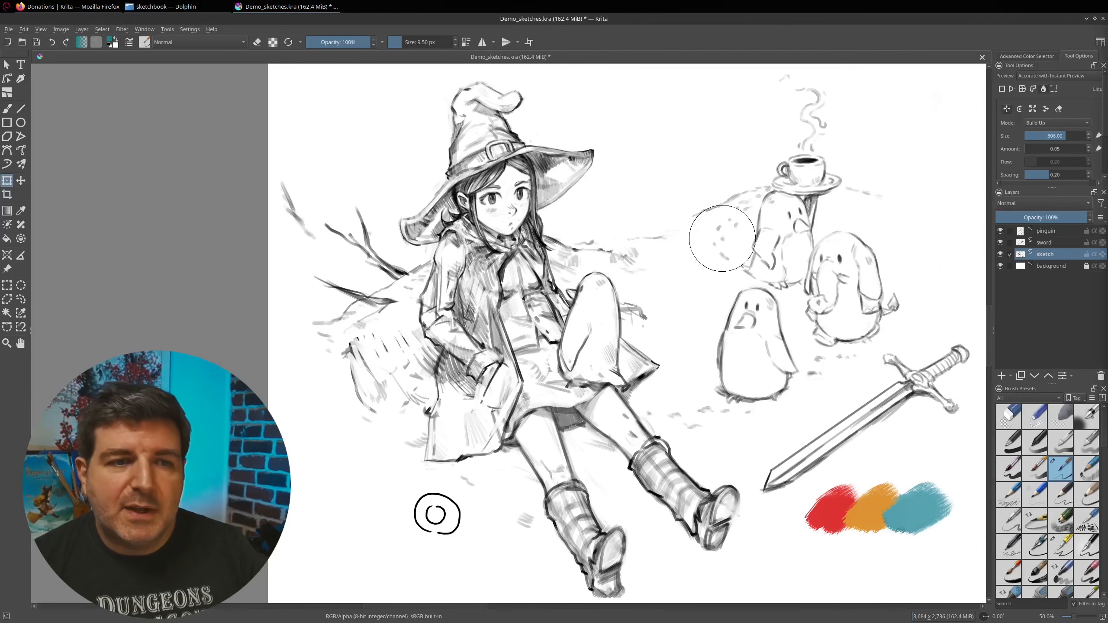
Step: Select the pinguin and sword layers together and switch the Transform Tool to Free mode
{"action": "left_click_drag", "start_coordinate": [723, 238], "coordinate": [605, 257]}
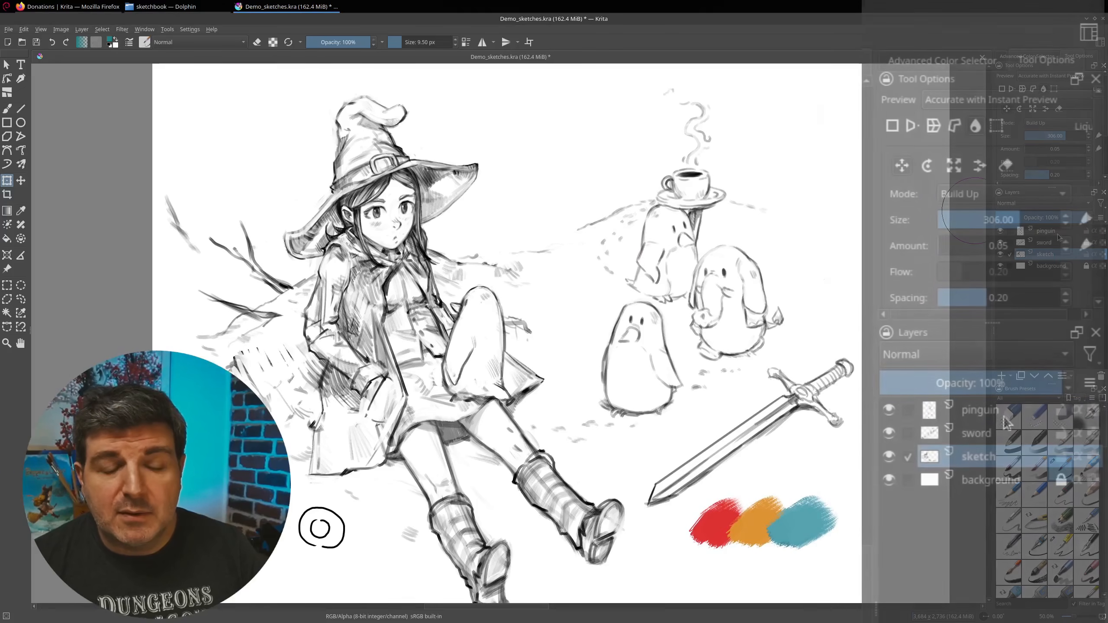
{"action": "left_click", "coordinate": [1057, 234]}
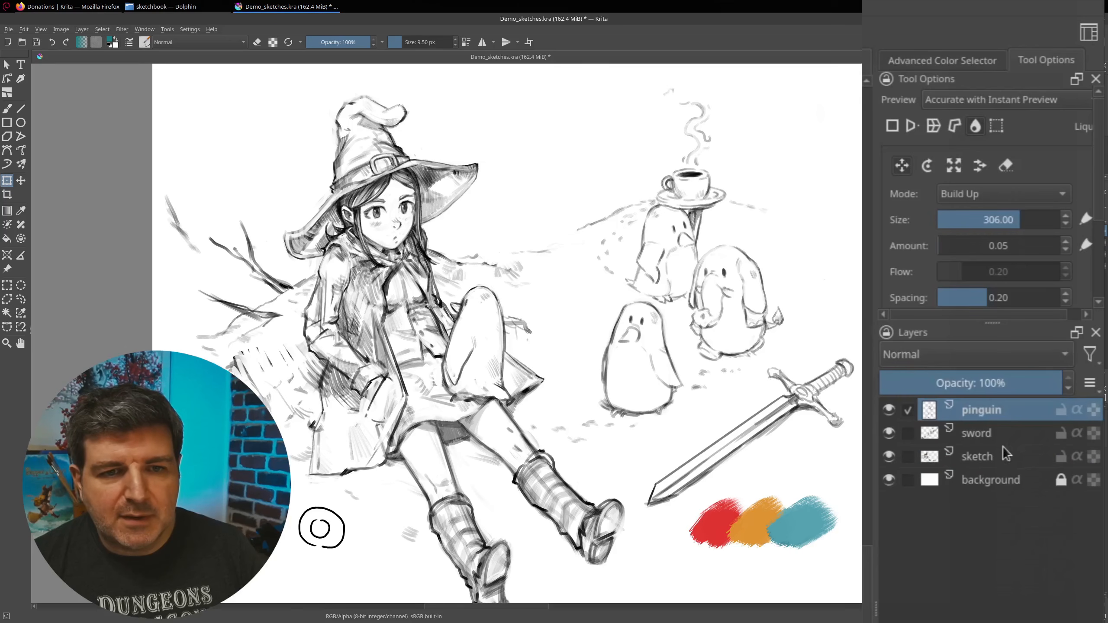
{"action": "left_click", "coordinate": [908, 435]}
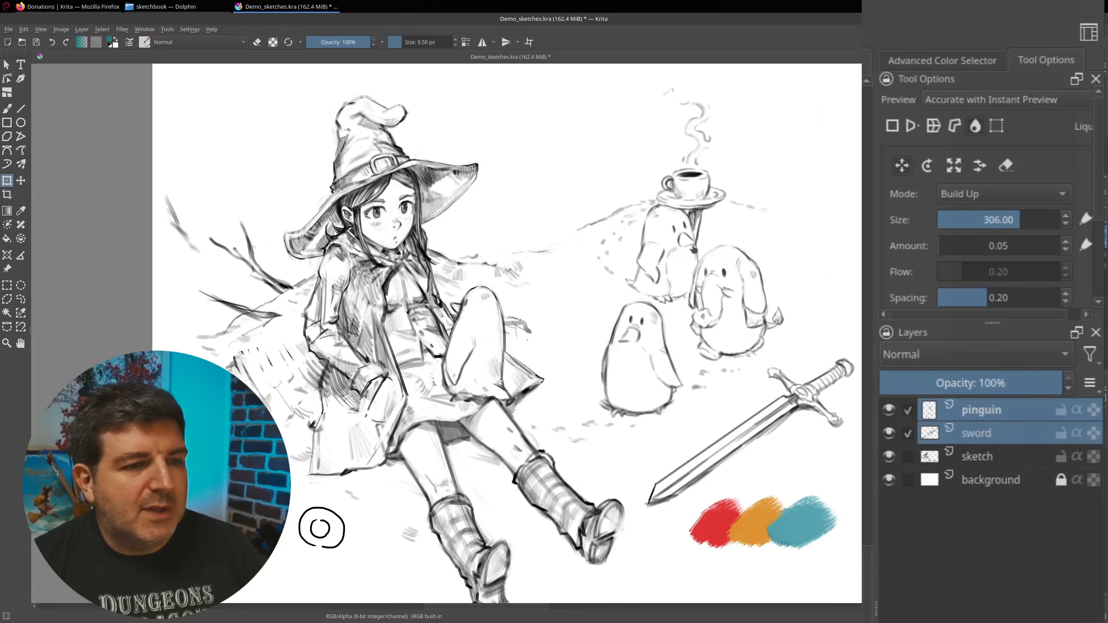
{"action": "left_click", "coordinate": [891, 126]}
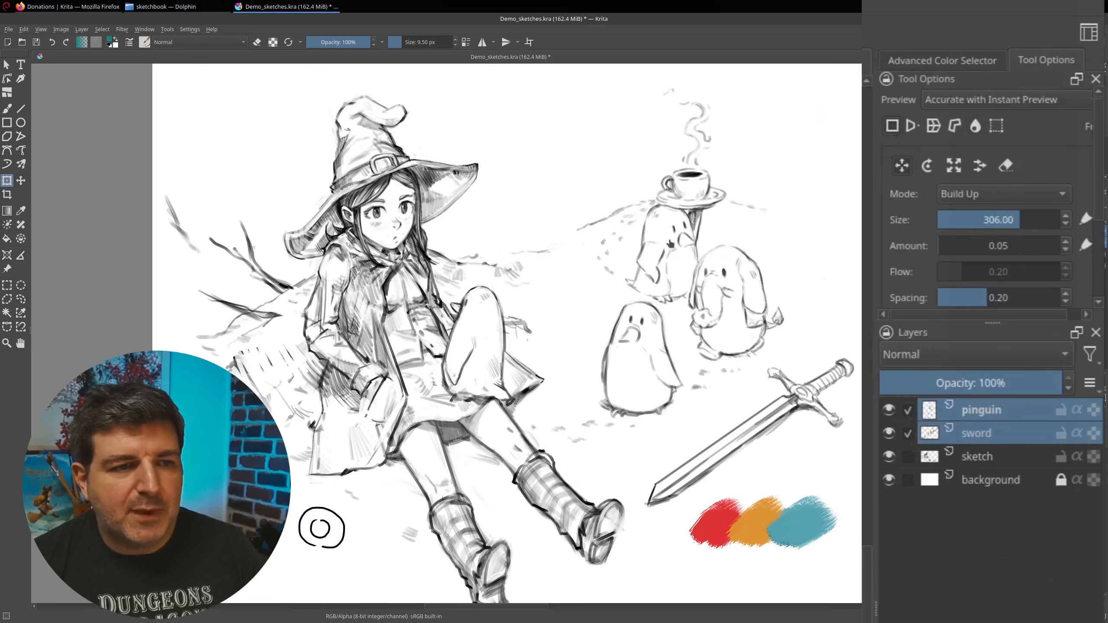
Step: Scale the selected pinguin and sword layers down together, reposition them slightly, and apply the transform
{"action": "left_click_drag", "start_coordinate": [856, 511], "coordinate": [775, 400]}
{"action": "mouse_move", "coordinate": [683, 254]}
{"action": "left_mouse_down"}
{"action": "mouse_move", "coordinate": [715, 267]}
{"action": "mouse_move", "coordinate": [691, 262]}
{"action": "left_mouse_up"}
{"action": "key", "text": "Return"}
Step: Toggle the visibility of the pinguin, sword and sketch layers to inspect the transformed layers separately
{"action": "left_click", "coordinate": [889, 411]}
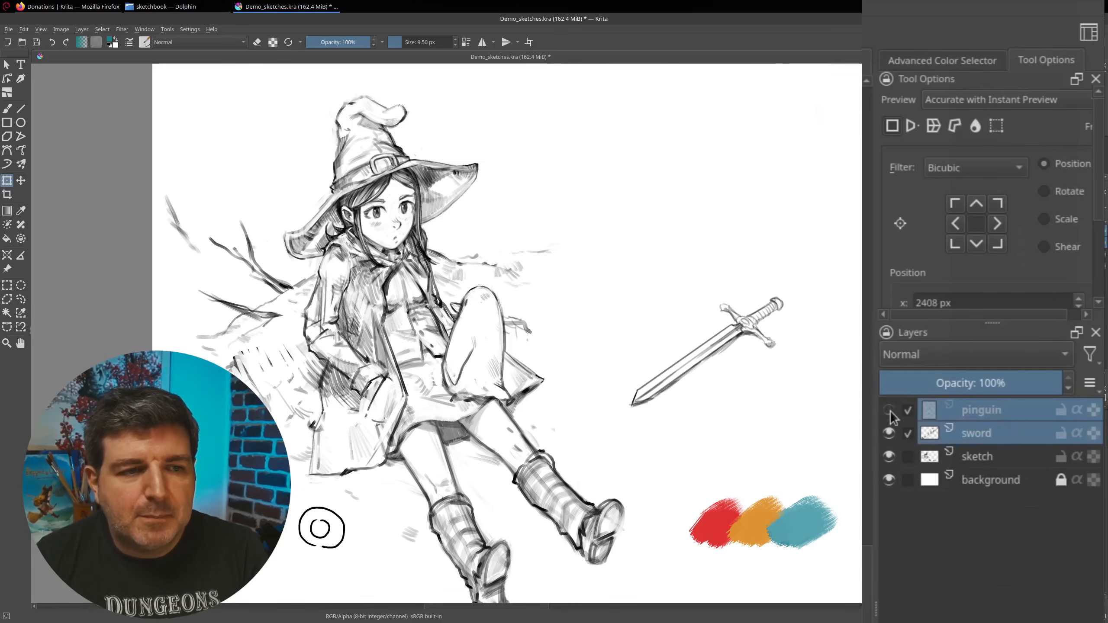
{"action": "left_click", "coordinate": [890, 411]}
{"action": "left_click", "coordinate": [890, 454]}
{"action": "left_click", "coordinate": [890, 441]}
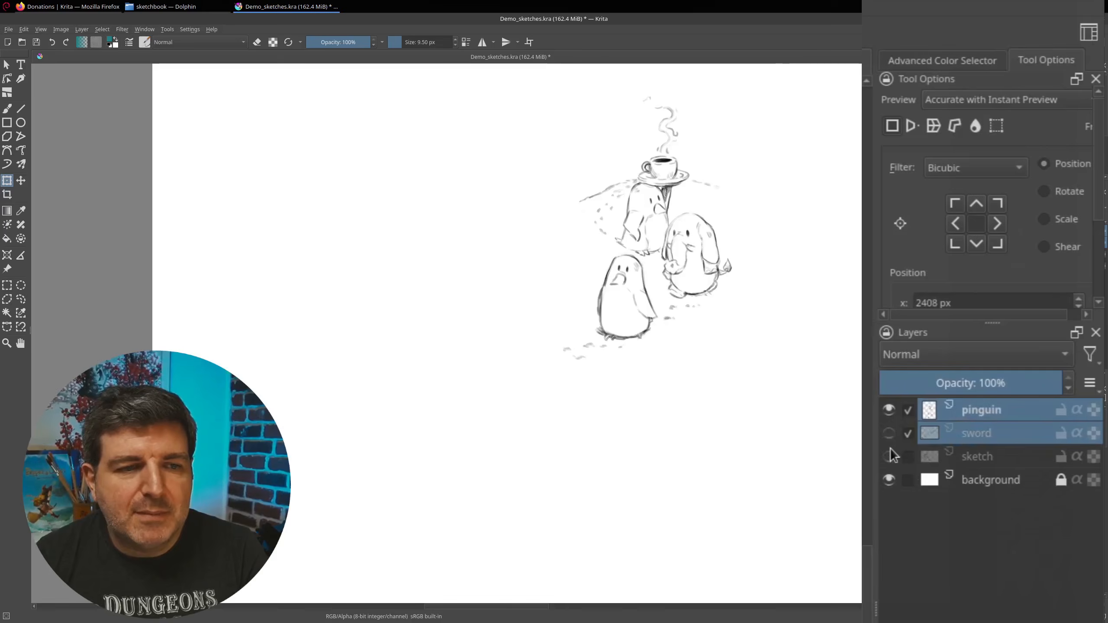
{"action": "left_click", "coordinate": [890, 454]}
{"action": "left_click", "coordinate": [890, 433]}
{"action": "left_click", "coordinate": [889, 411]}
{"action": "left_click", "coordinate": [888, 411]}
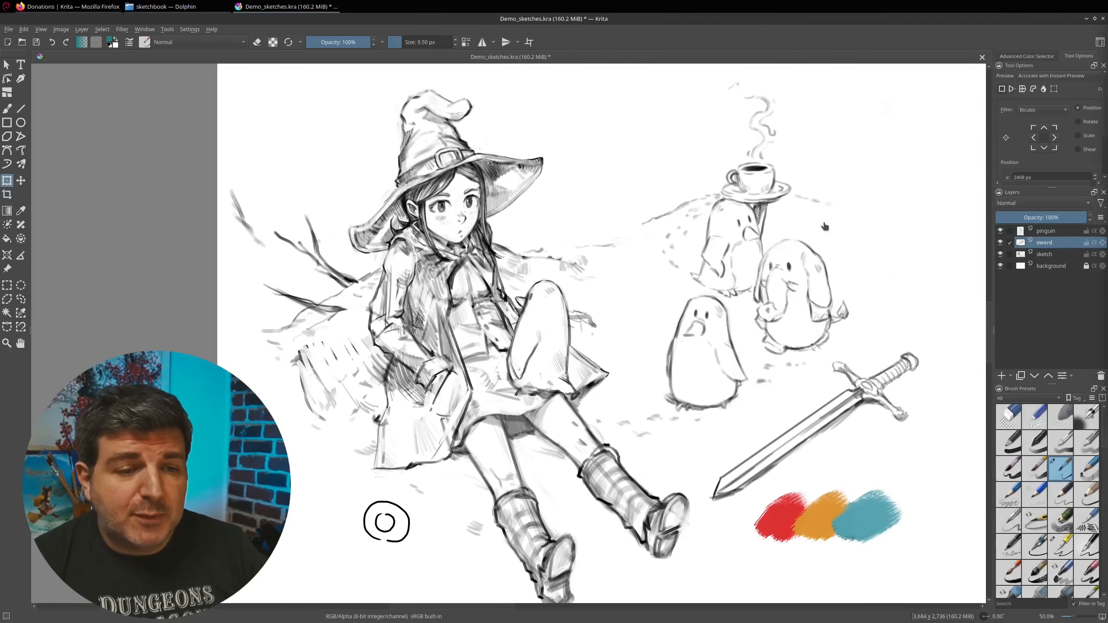
Step: Start a free transform on the sword, scale it down slightly, and rotate only its bounding box to align with the blade
{"action": "left_click_drag", "start_coordinate": [874, 368], "coordinate": [861, 366]}
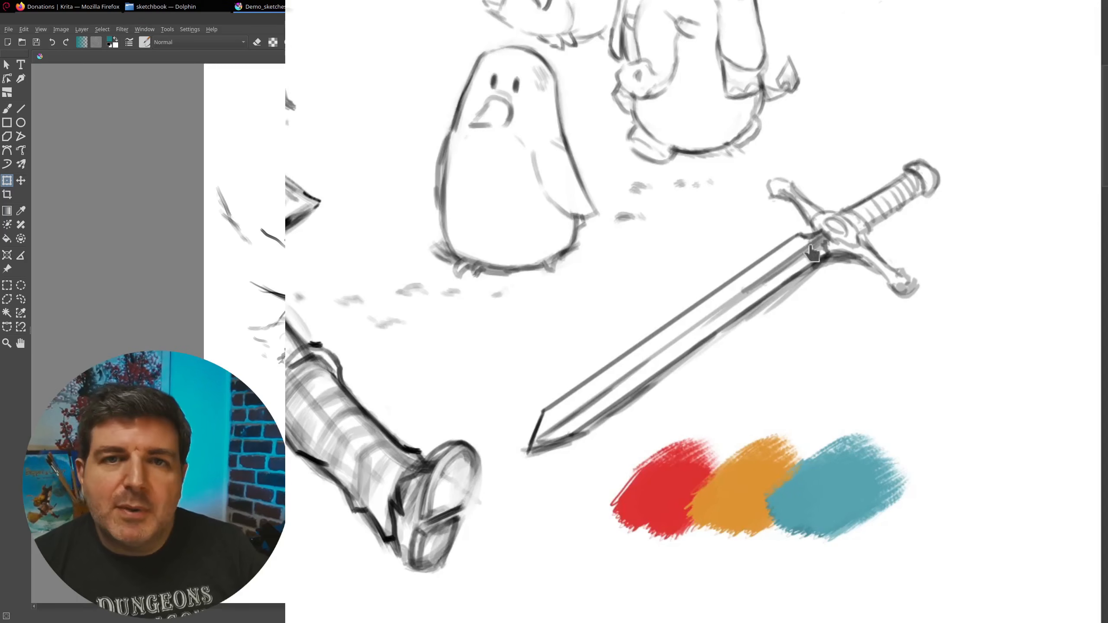
{"action": "left_click", "coordinate": [821, 245]}
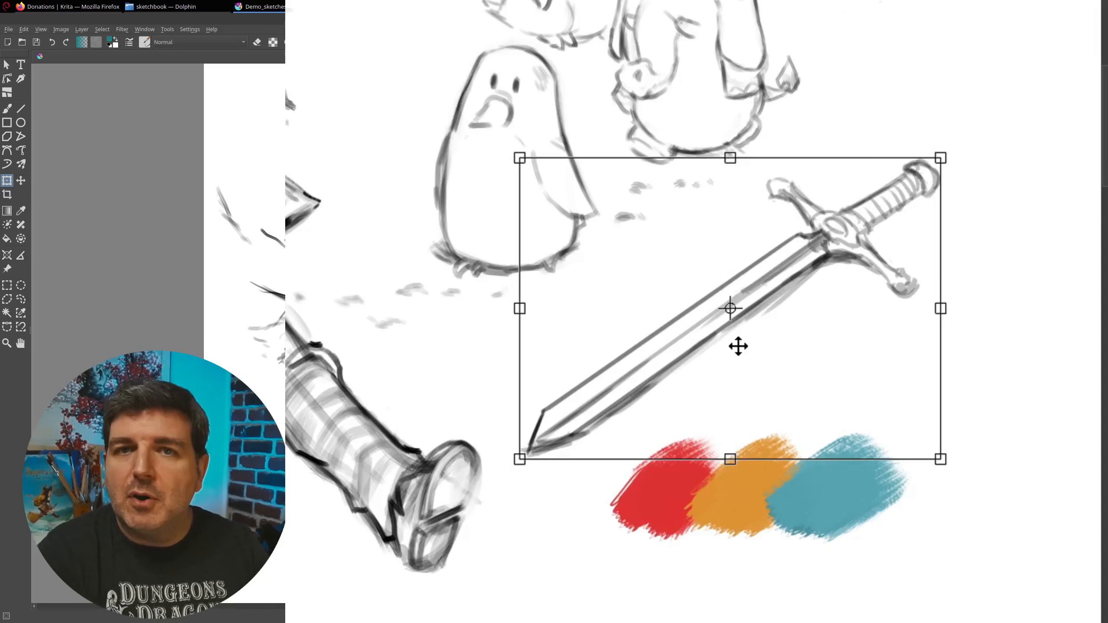
{"action": "left_click_drag", "start_coordinate": [957, 144], "coordinate": [932, 150]}
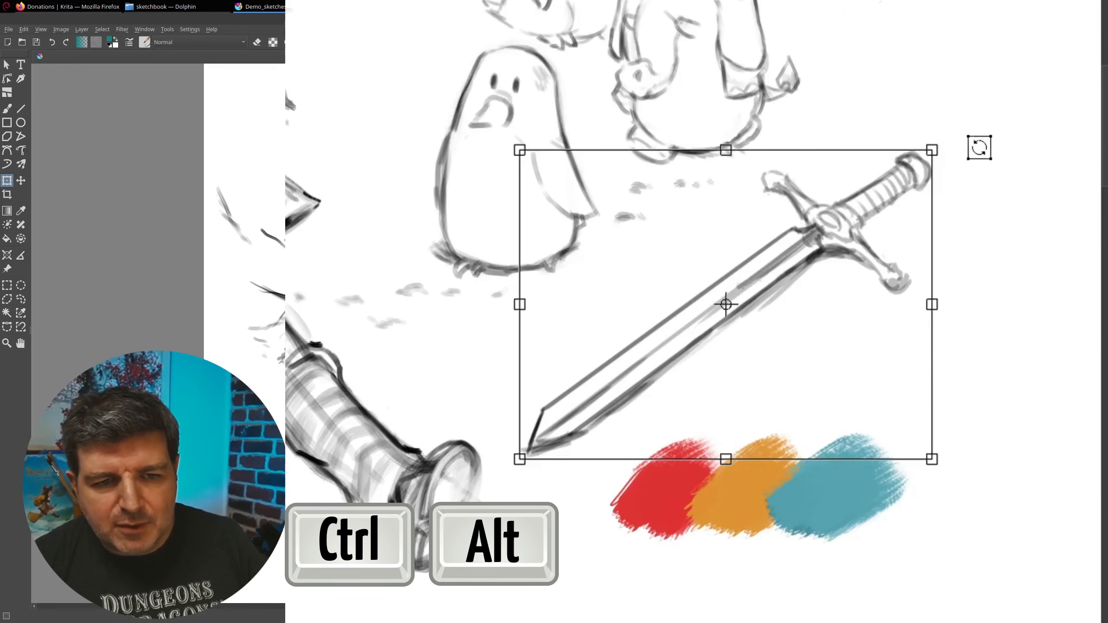
{"action": "left_click_drag", "start_coordinate": [959, 147], "coordinate": [842, 35]}
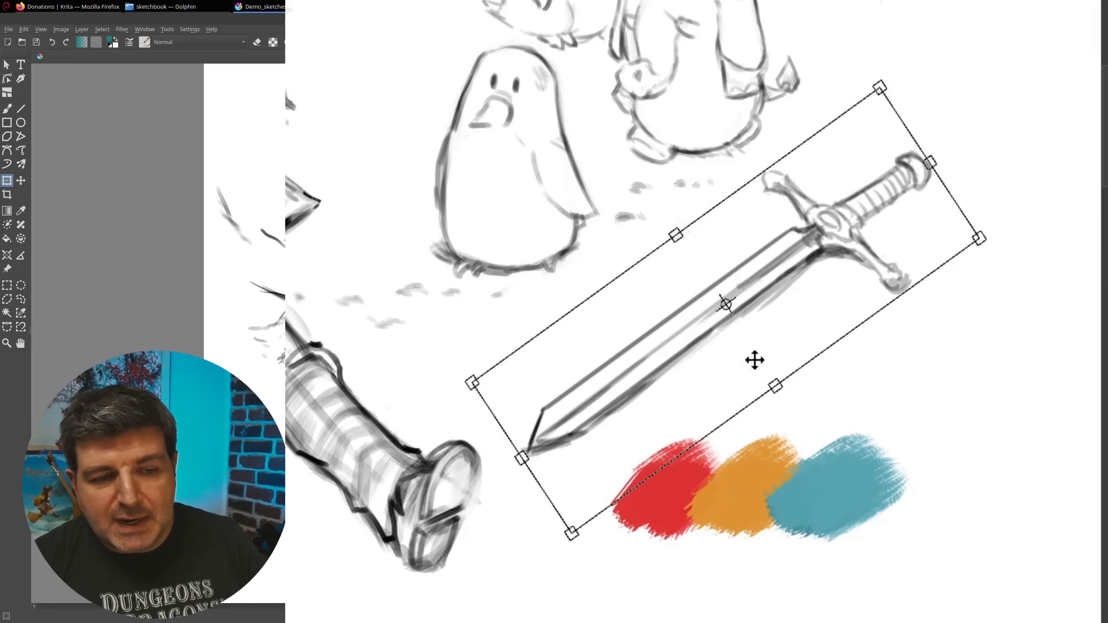
Step: Squash the sword across its blade using the aligned bounding box, rotate it, and move it toward the girl
{"action": "left_click_drag", "start_coordinate": [775, 384], "coordinate": [725, 311]}
{"action": "mouse_move", "coordinate": [499, 421]}
{"action": "left_mouse_down"}
{"action": "mouse_move", "coordinate": [508, 408]}
{"action": "mouse_move", "coordinate": [412, 472]}
{"action": "left_mouse_up"}
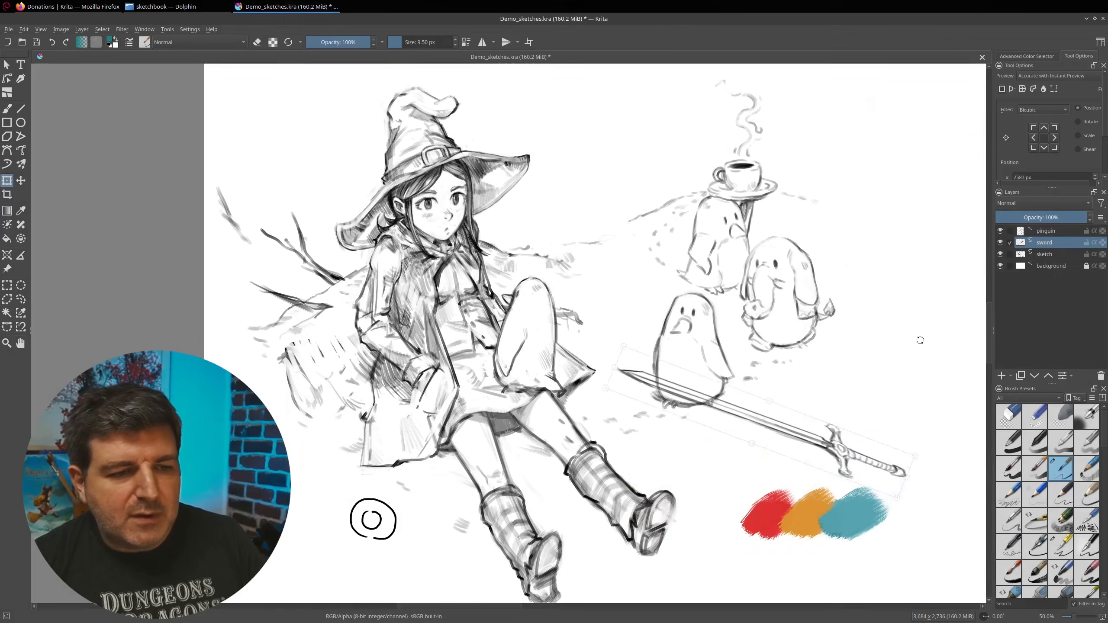
{"action": "left_click_drag", "start_coordinate": [857, 460], "coordinate": [441, 364]}
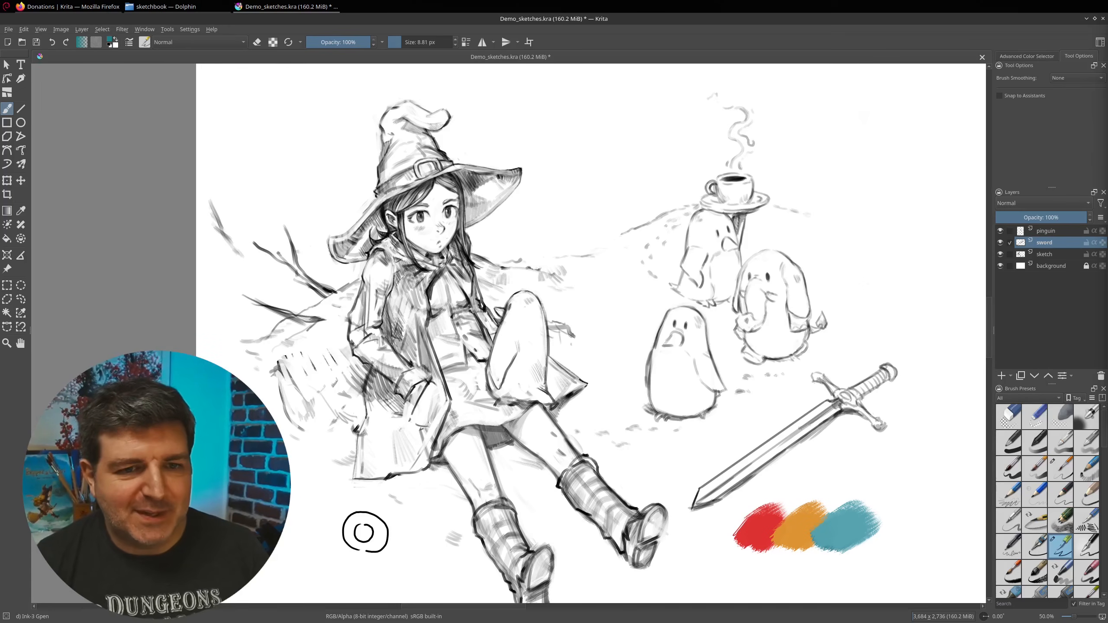
Step: Paint two wavy teal test strokes in the empty area beside the penguins and set Brush Smoothing to Stabilizer
{"action": "left_click_drag", "start_coordinate": [867, 141], "coordinate": [874, 311]}
{"action": "left_click_drag", "start_coordinate": [881, 229], "coordinate": [893, 327]}
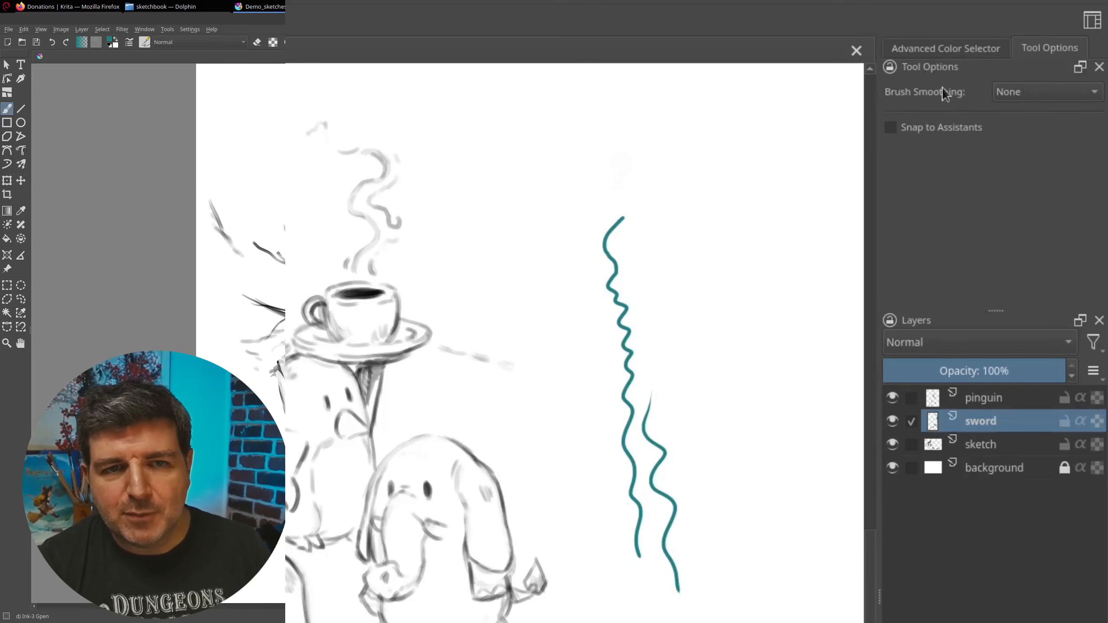
{"action": "left_click", "coordinate": [1011, 94]}
{"action": "left_click", "coordinate": [1016, 154]}
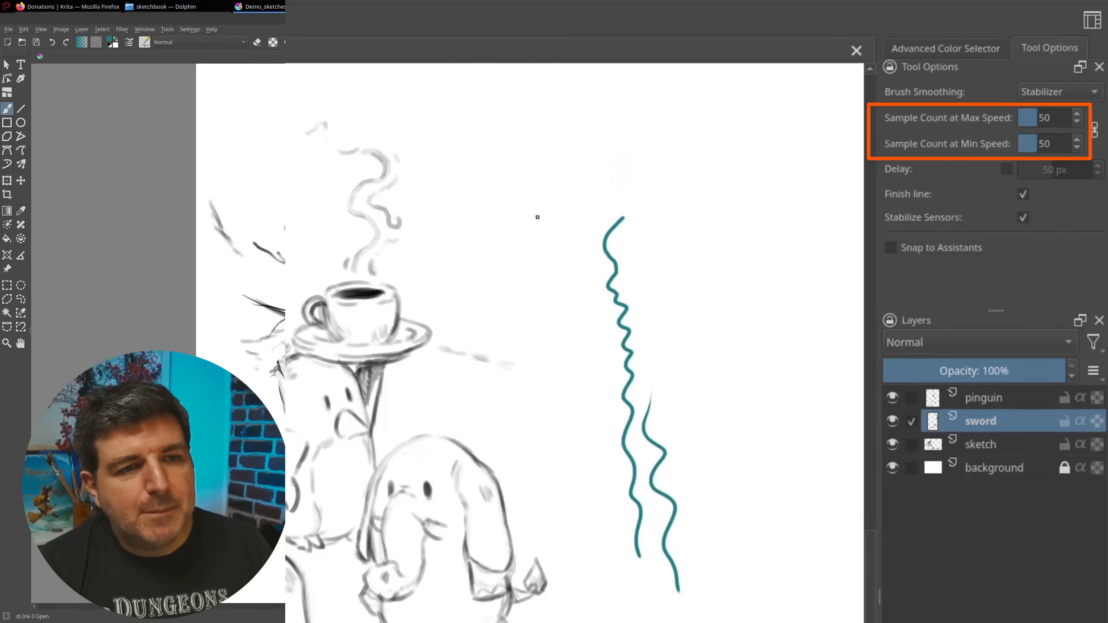
Step: Set both linked stabilizer sample counts to 264 and paint small dots and one long looping stroke above the cup
{"action": "left_click_drag", "start_coordinate": [1038, 116], "coordinate": [1052, 118]}
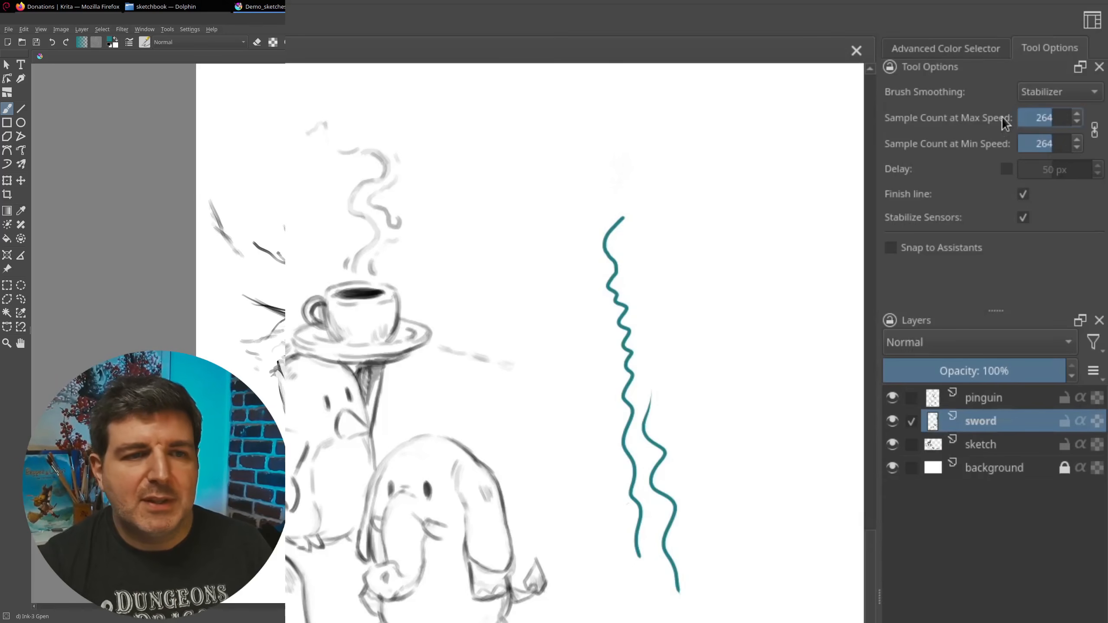
{"action": "mouse_move", "coordinate": [519, 210]}
{"action": "left_mouse_down"}
{"action": "mouse_move", "coordinate": [529, 295]}
{"action": "mouse_move", "coordinate": [578, 326]}
{"action": "mouse_move", "coordinate": [572, 301]}
{"action": "left_mouse_up"}
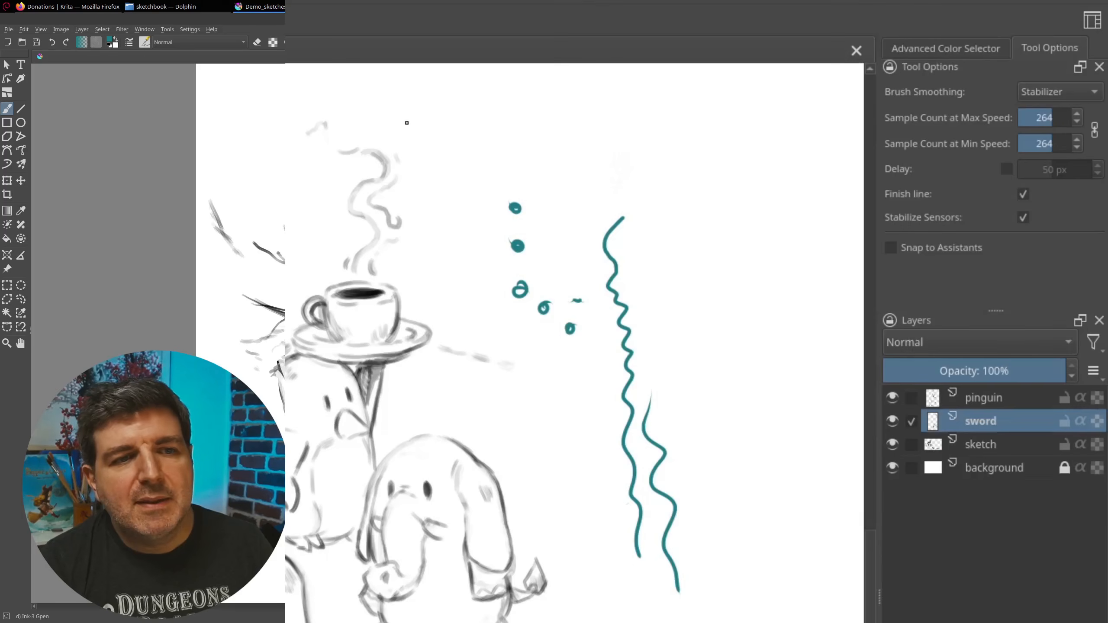
{"action": "mouse_move", "coordinate": [288, 165]}
{"action": "left_mouse_down"}
{"action": "mouse_move", "coordinate": [610, 93]}
{"action": "mouse_move", "coordinate": [788, 193]}
{"action": "mouse_move", "coordinate": [669, 79]}
{"action": "left_mouse_up"}
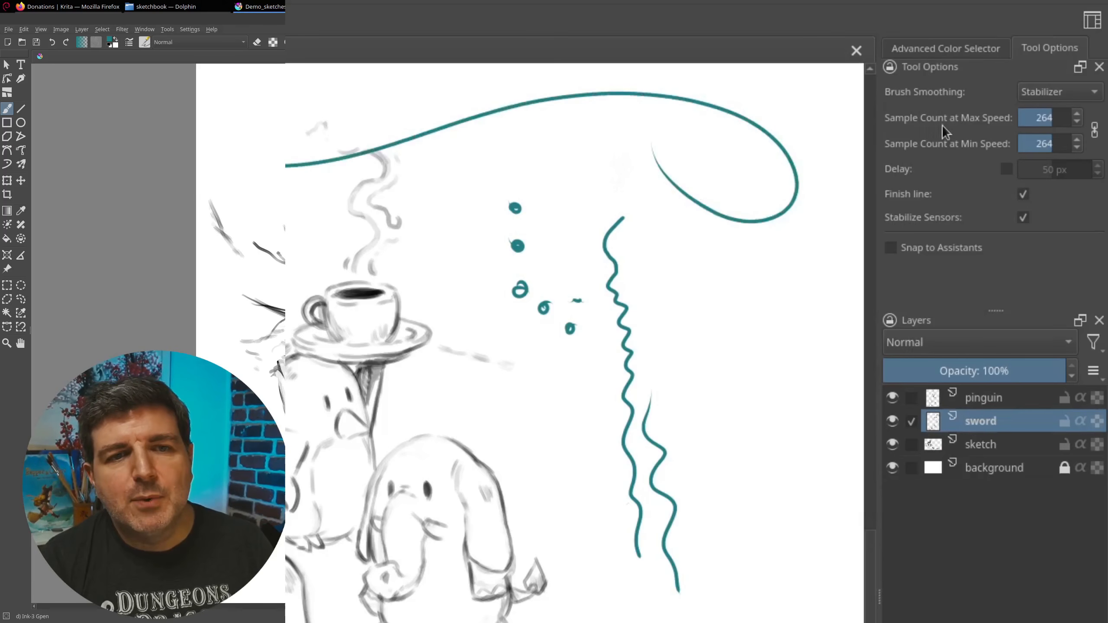
Step: Unlink the stabilizer's sample counts, set the count at minimum speed to 15, and adjust the count at maximum speed
{"action": "left_click", "coordinate": [1095, 131]}
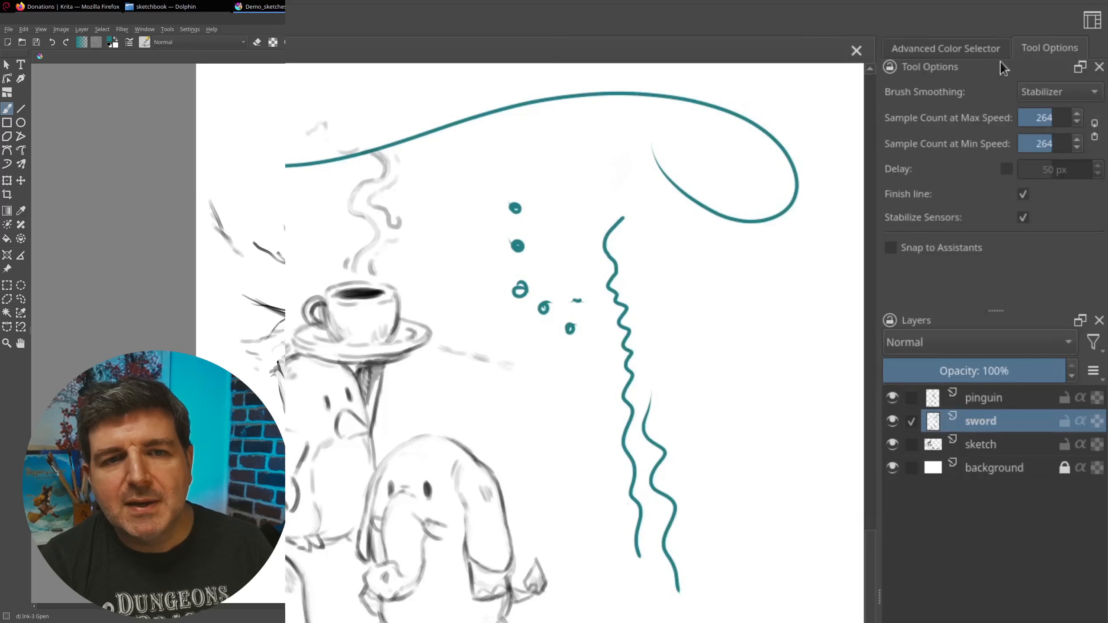
{"action": "mouse_move", "coordinate": [1046, 139]}
{"action": "left_mouse_down"}
{"action": "mouse_move", "coordinate": [1030, 148]}
{"action": "mouse_move", "coordinate": [1039, 142]}
{"action": "left_mouse_up"}
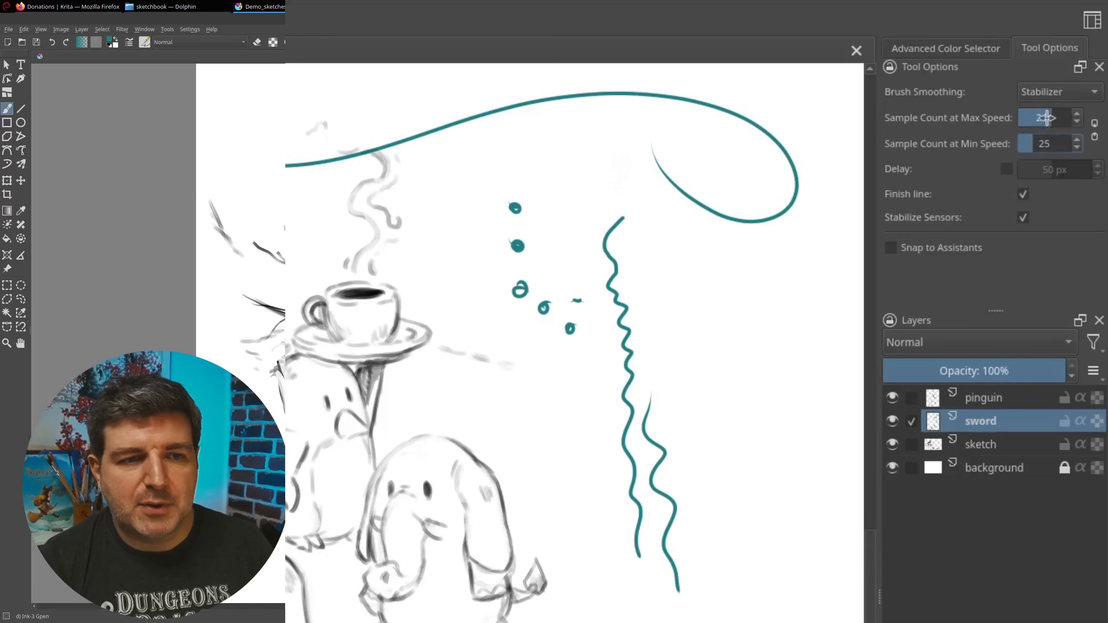
{"action": "left_click_drag", "start_coordinate": [1055, 126], "coordinate": [1030, 144]}
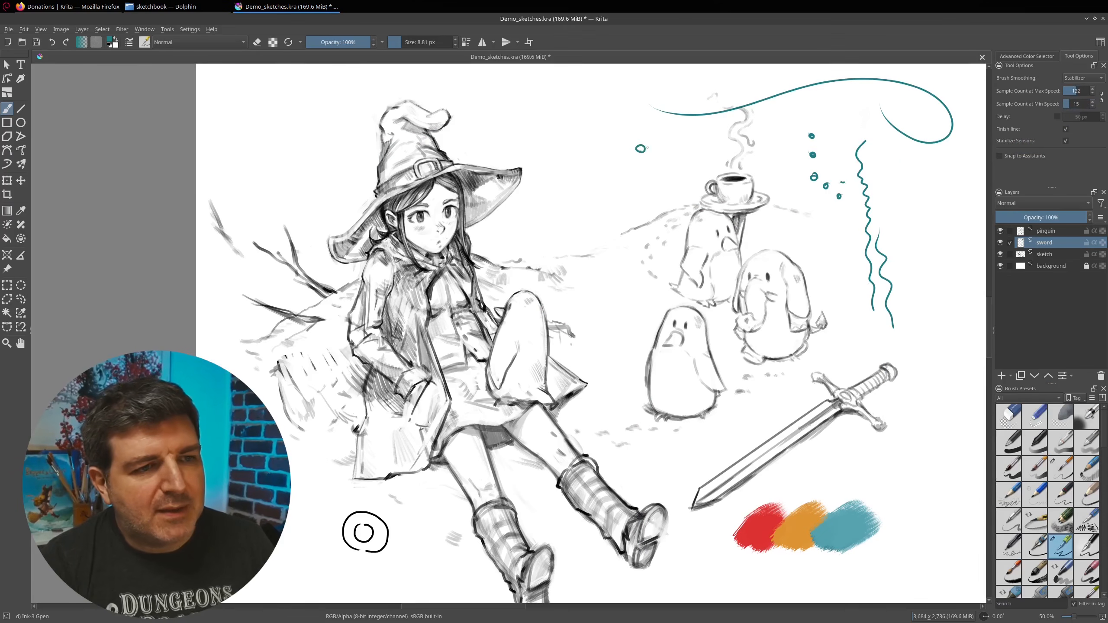
Step: Paint small circles and a squiggle beside the cup's steam, plus long sweeping curves and wavy lines past the penguins
{"action": "left_click_drag", "start_coordinate": [659, 165], "coordinate": [680, 148]}
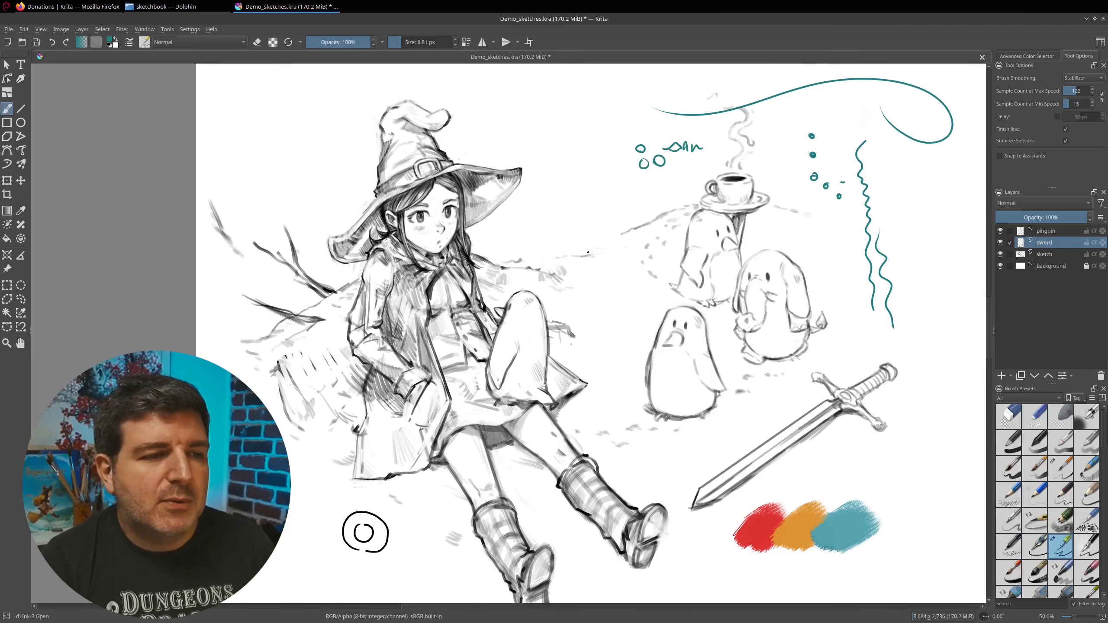
{"action": "mouse_move", "coordinate": [783, 109]}
{"action": "left_mouse_down"}
{"action": "mouse_move", "coordinate": [817, 177]}
{"action": "mouse_move", "coordinate": [805, 279]}
{"action": "left_mouse_up"}
{"action": "mouse_move", "coordinate": [788, 95]}
{"action": "left_mouse_down"}
{"action": "mouse_move", "coordinate": [835, 179]}
{"action": "mouse_move", "coordinate": [826, 290]}
{"action": "left_mouse_up"}
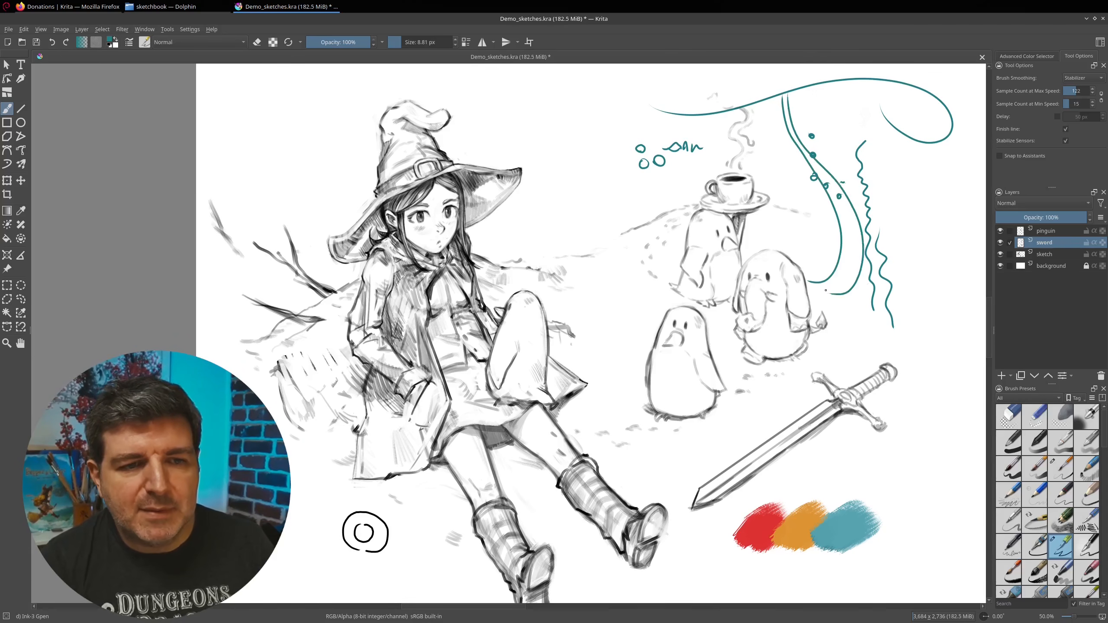
{"action": "left_click_drag", "start_coordinate": [835, 136], "coordinate": [834, 281]}
{"action": "left_click_drag", "start_coordinate": [888, 184], "coordinate": [834, 335]}
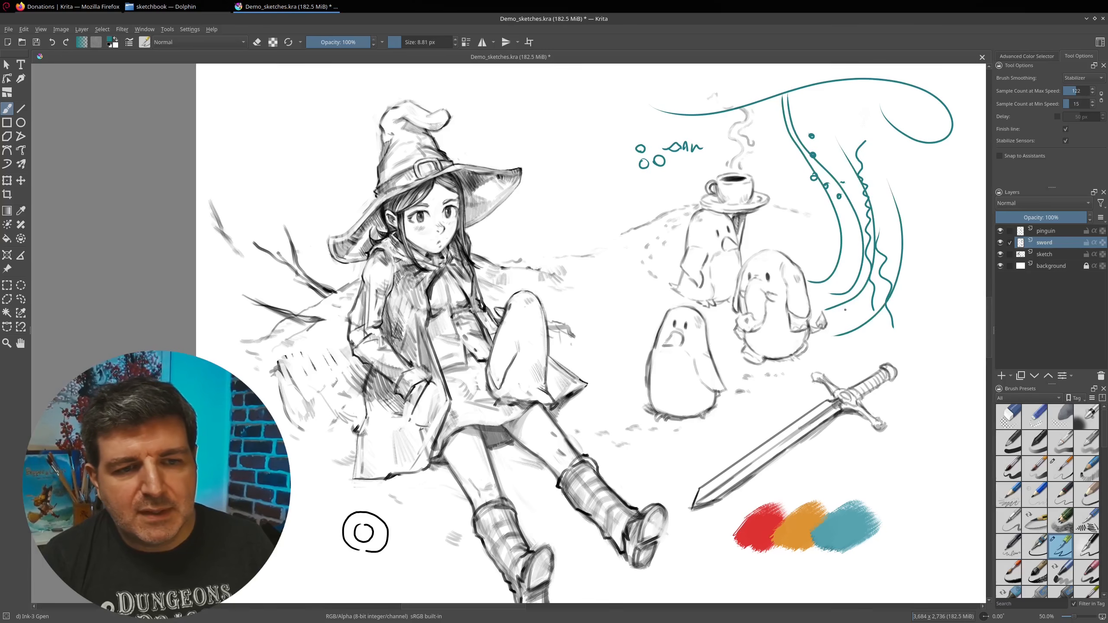
{"action": "left_click_drag", "start_coordinate": [911, 225], "coordinate": [854, 323]}
{"action": "left_click_drag", "start_coordinate": [932, 210], "coordinate": [934, 306]}
{"action": "left_click_drag", "start_coordinate": [949, 169], "coordinate": [963, 400]}
{"action": "left_click_drag", "start_coordinate": [929, 221], "coordinate": [935, 396]}
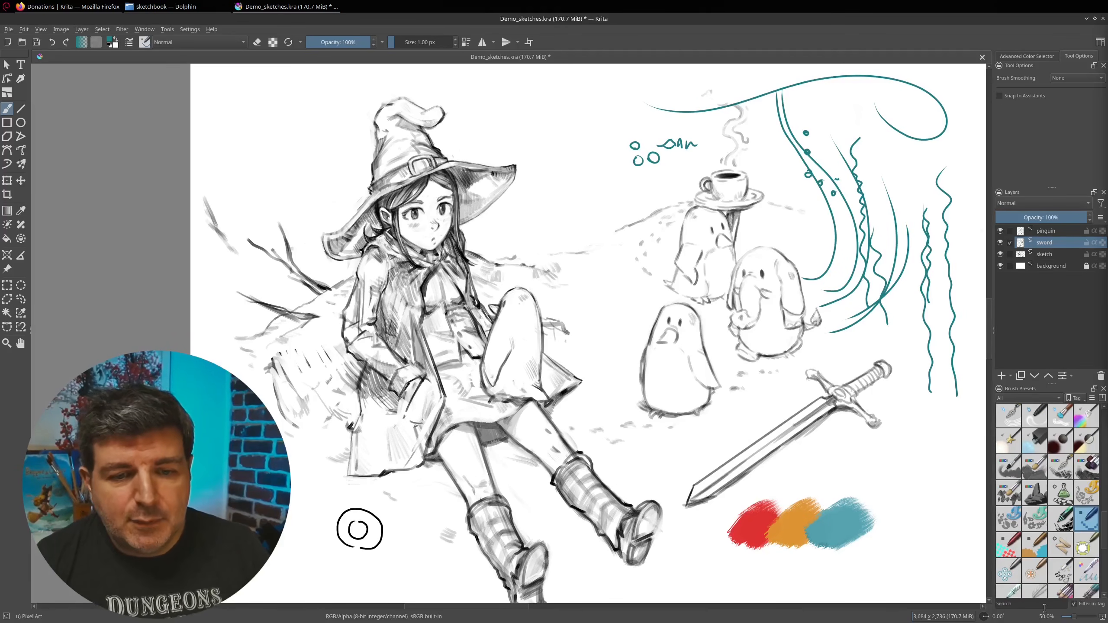
Step: Choose the Pixel Art brush preset and paint looping 1 px teal test strokes in the blank area above the gray pencil line
{"action": "left_click", "coordinate": [1083, 529]}
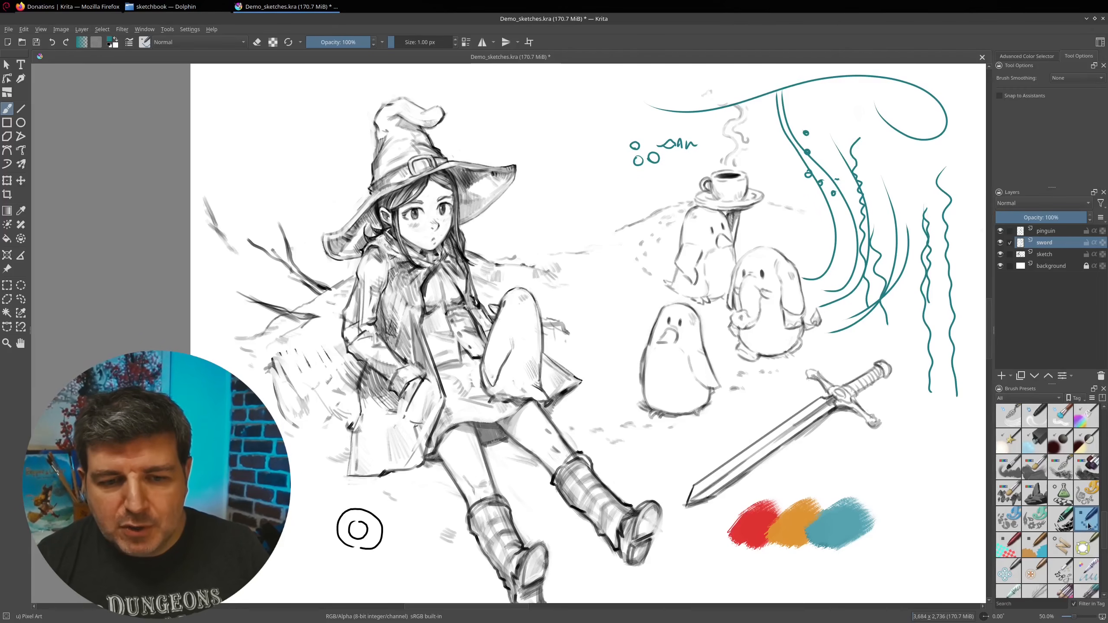
{"action": "scroll", "coordinate": [596, 218], "scroll_direction": "up", "scroll_amount": 9}
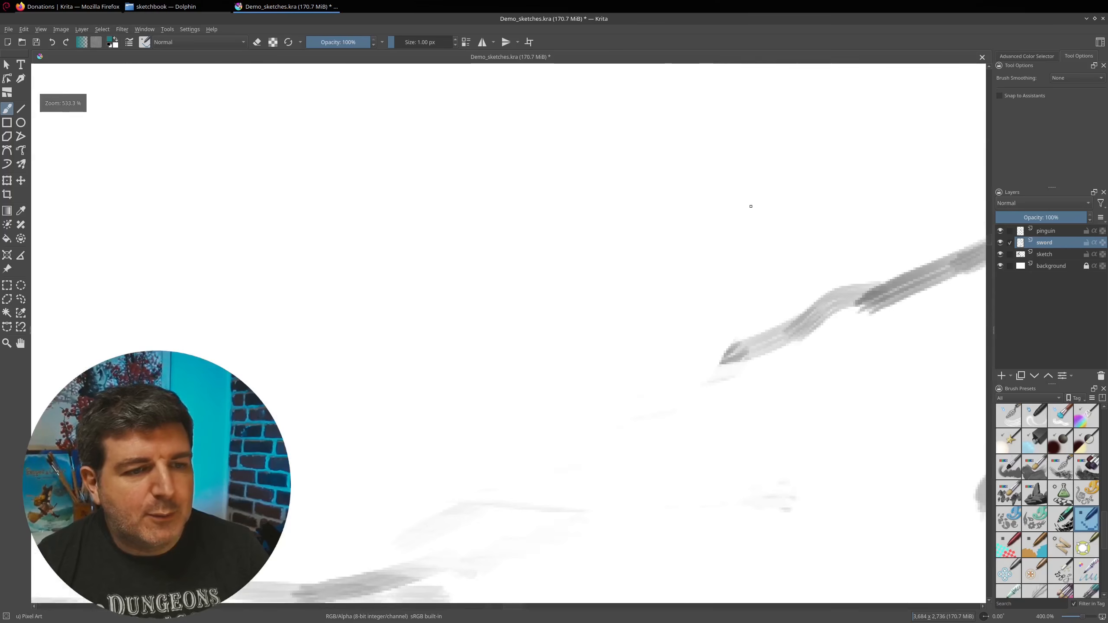
{"action": "left_click_drag", "start_coordinate": [803, 312], "coordinate": [735, 354]}
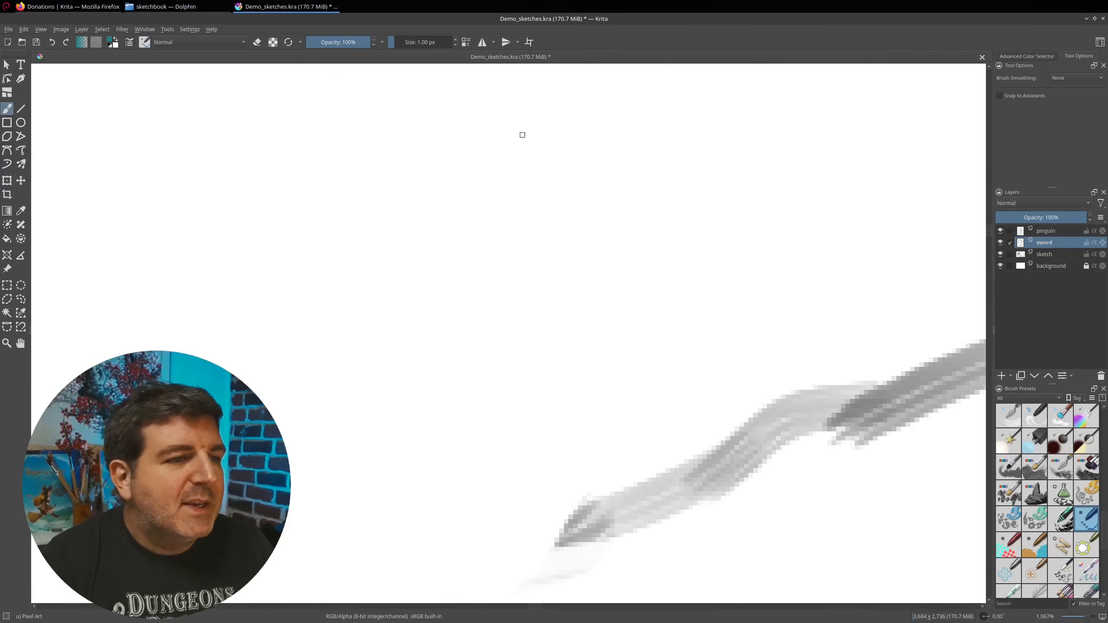
{"action": "mouse_move", "coordinate": [512, 155]}
{"action": "left_mouse_down"}
{"action": "mouse_move", "coordinate": [557, 145]}
{"action": "mouse_move", "coordinate": [606, 168]}
{"action": "mouse_move", "coordinate": [651, 320]}
{"action": "mouse_move", "coordinate": [601, 358]}
{"action": "mouse_move", "coordinate": [609, 391]}
{"action": "mouse_move", "coordinate": [688, 423]}
{"action": "left_mouse_up"}
{"action": "mouse_move", "coordinate": [759, 203]}
{"action": "left_mouse_down"}
{"action": "mouse_move", "coordinate": [763, 308]}
{"action": "mouse_move", "coordinate": [807, 326]}
{"action": "mouse_move", "coordinate": [848, 369]}
{"action": "mouse_move", "coordinate": [888, 337]}
{"action": "mouse_move", "coordinate": [797, 354]}
{"action": "mouse_move", "coordinate": [808, 312]}
{"action": "left_mouse_up"}
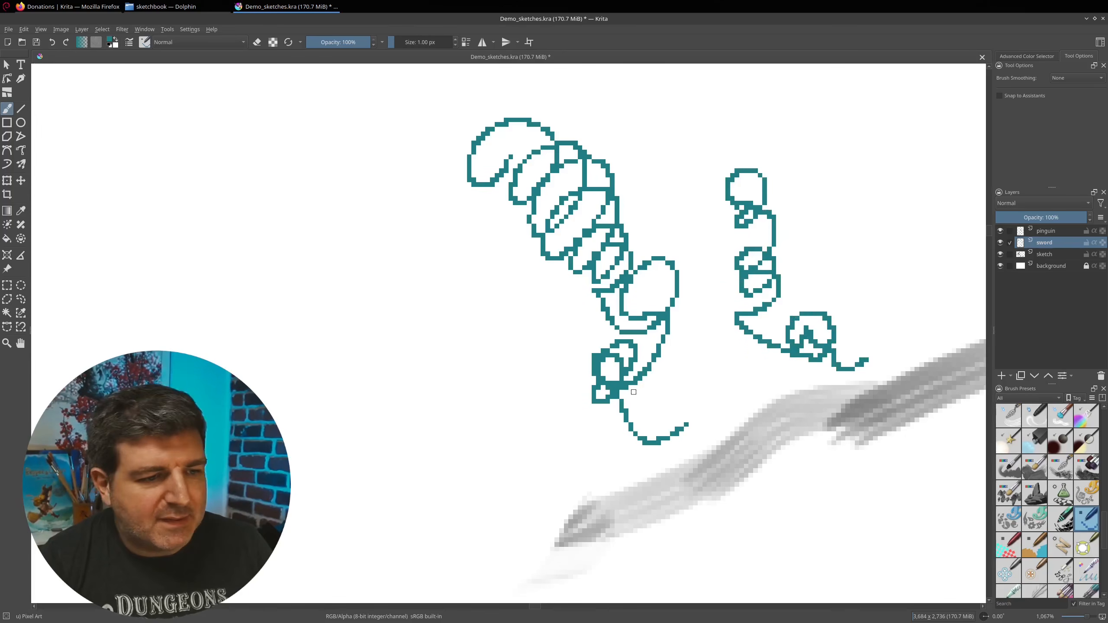
{"action": "mouse_move", "coordinate": [595, 374]}
{"action": "left_mouse_down"}
{"action": "mouse_move", "coordinate": [571, 367]}
{"action": "mouse_move", "coordinate": [618, 344]}
{"action": "mouse_move", "coordinate": [582, 387]}
{"action": "left_mouse_up"}
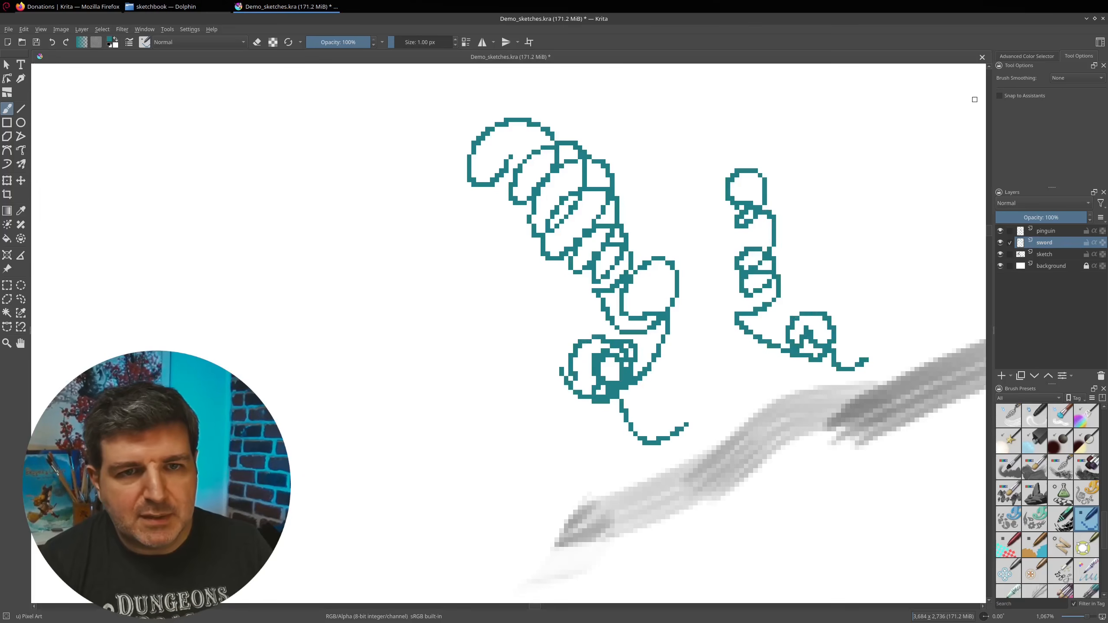
Step: Set Brush Smoothing to Pixel and paint more looping strokes beside the existing pixel loops
{"action": "left_click", "coordinate": [1074, 79]}
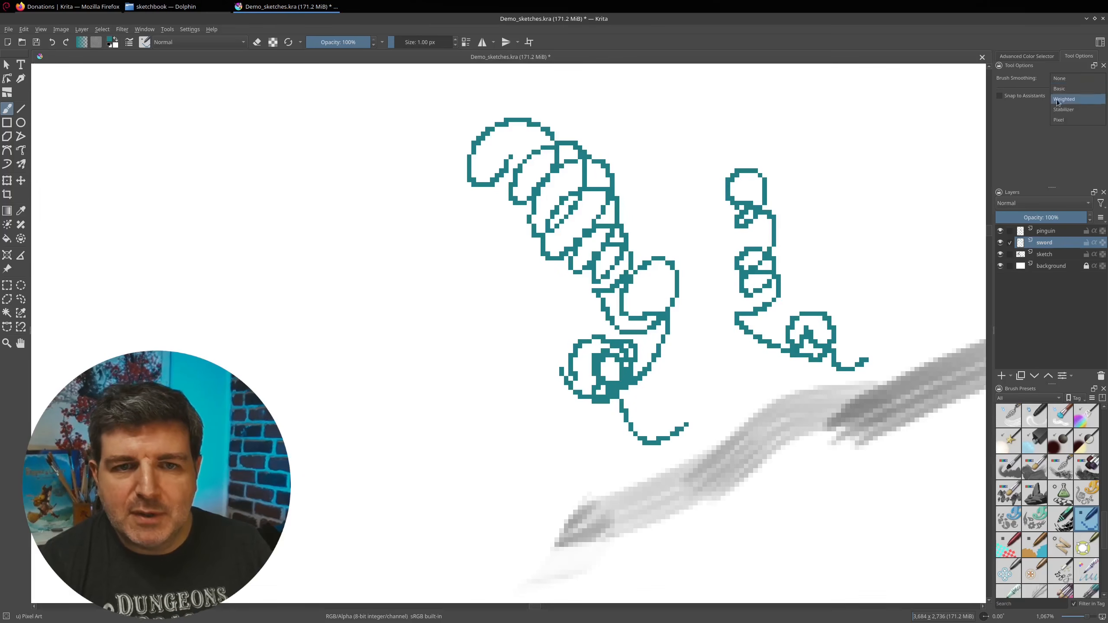
{"action": "left_click", "coordinate": [1068, 121]}
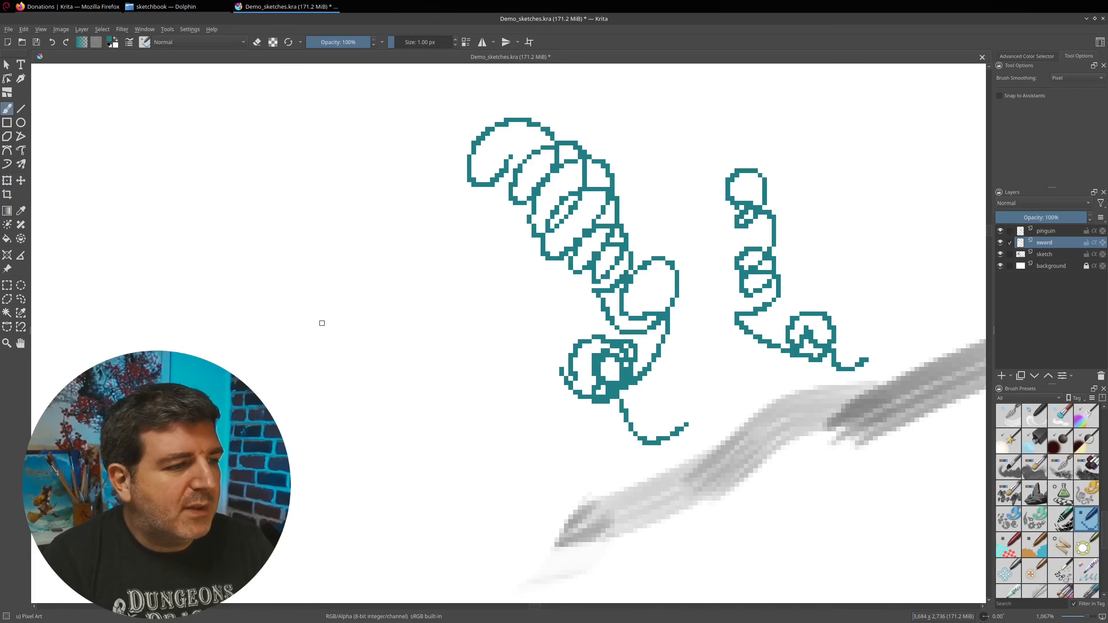
{"action": "mouse_move", "coordinate": [319, 335]}
{"action": "left_mouse_down"}
{"action": "mouse_move", "coordinate": [265, 284]}
{"action": "mouse_move", "coordinate": [351, 350]}
{"action": "mouse_move", "coordinate": [327, 323]}
{"action": "mouse_move", "coordinate": [386, 383]}
{"action": "mouse_move", "coordinate": [396, 324]}
{"action": "mouse_move", "coordinate": [458, 364]}
{"action": "mouse_move", "coordinate": [449, 449]}
{"action": "mouse_move", "coordinate": [493, 419]}
{"action": "mouse_move", "coordinate": [371, 428]}
{"action": "mouse_move", "coordinate": [318, 468]}
{"action": "mouse_move", "coordinate": [340, 482]}
{"action": "mouse_move", "coordinate": [289, 461]}
{"action": "mouse_move", "coordinate": [209, 338]}
{"action": "mouse_move", "coordinate": [254, 267]}
{"action": "mouse_move", "coordinate": [286, 171]}
{"action": "left_mouse_up"}
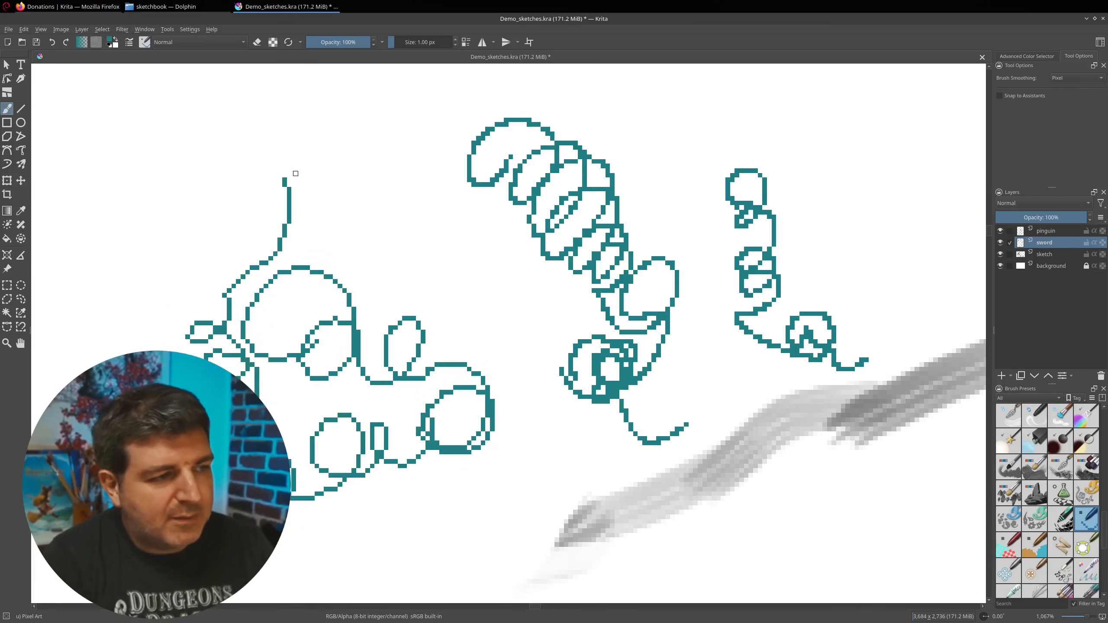
{"action": "mouse_move", "coordinate": [341, 87]}
{"action": "left_mouse_down"}
{"action": "mouse_move", "coordinate": [369, 138]}
{"action": "mouse_move", "coordinate": [344, 227]}
{"action": "mouse_move", "coordinate": [446, 262]}
{"action": "mouse_move", "coordinate": [507, 307]}
{"action": "mouse_move", "coordinate": [522, 333]}
{"action": "left_mouse_up"}
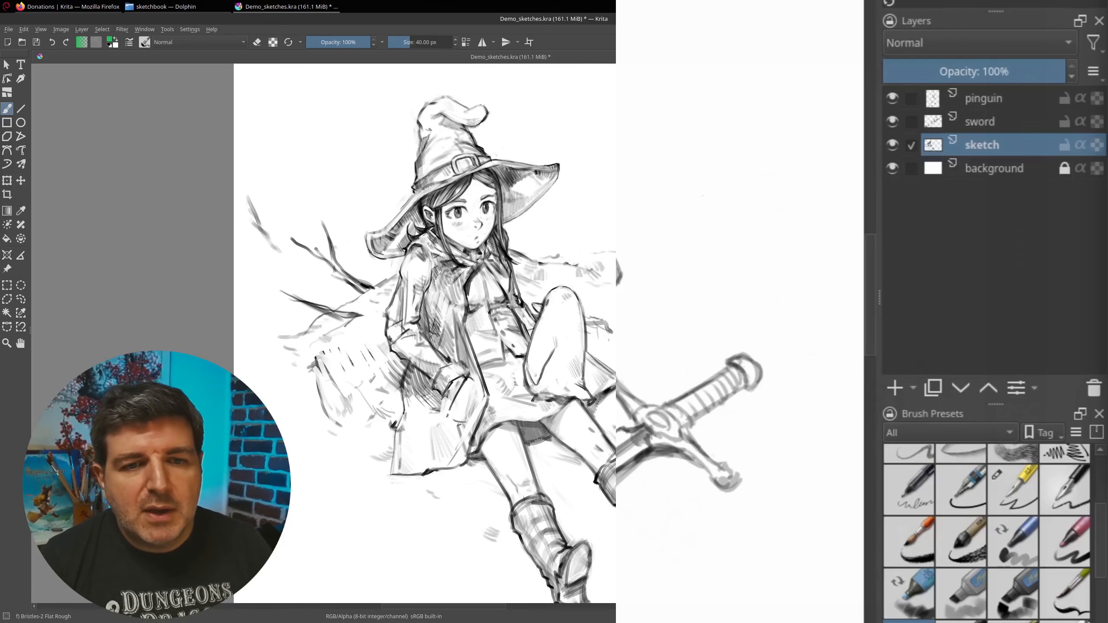
Step: Add a color overlay mask to the sketch layer
{"action": "right_click", "coordinate": [984, 145]}
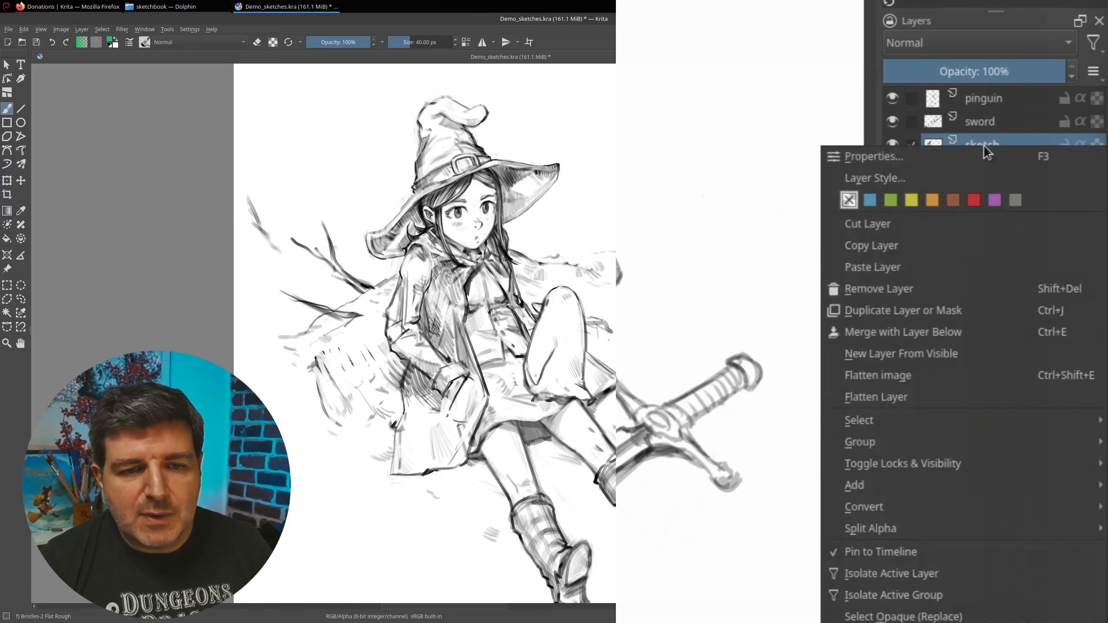
{"action": "mouse_move", "coordinate": [915, 488]}
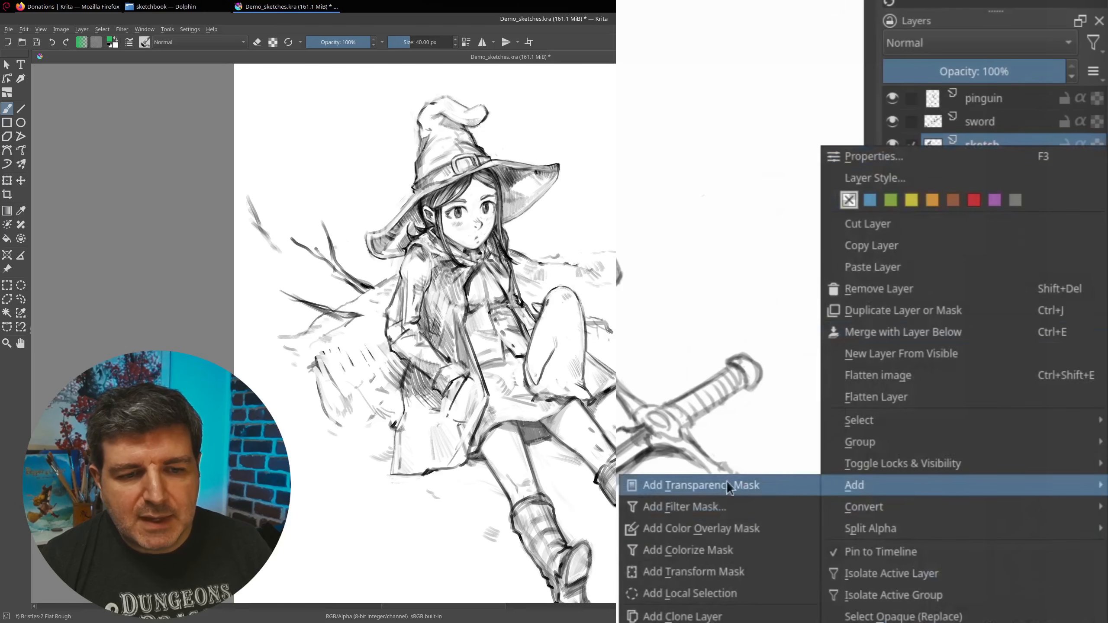
{"action": "left_click", "coordinate": [701, 528]}
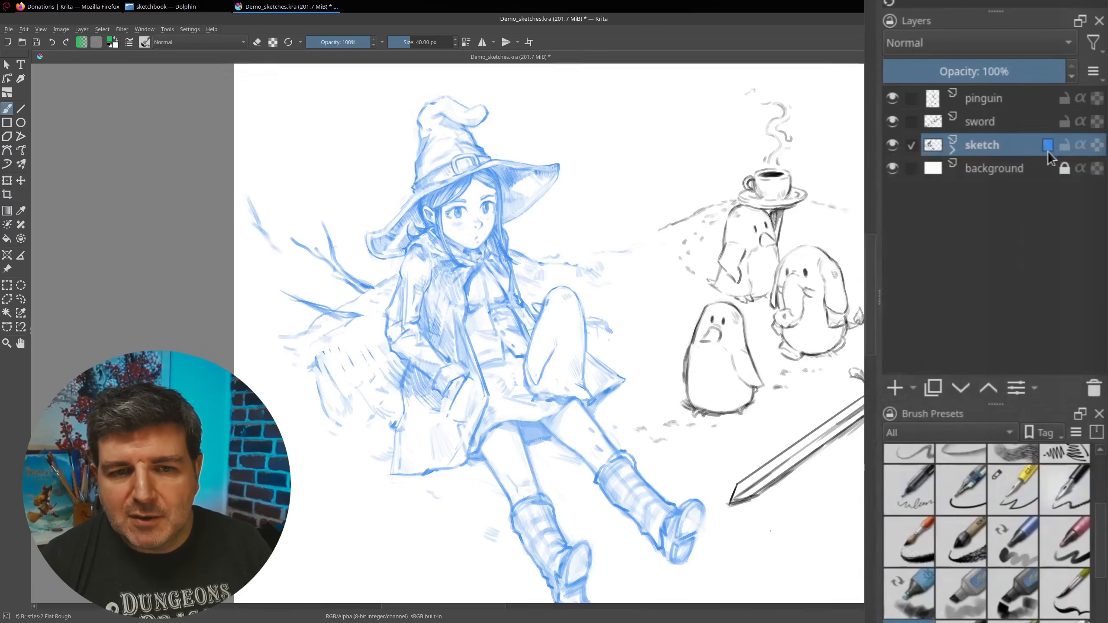
Step: Open the sketch layer's color overlay mask properties, close them, and try out the layer's opacity
{"action": "left_click", "coordinate": [1047, 145]}
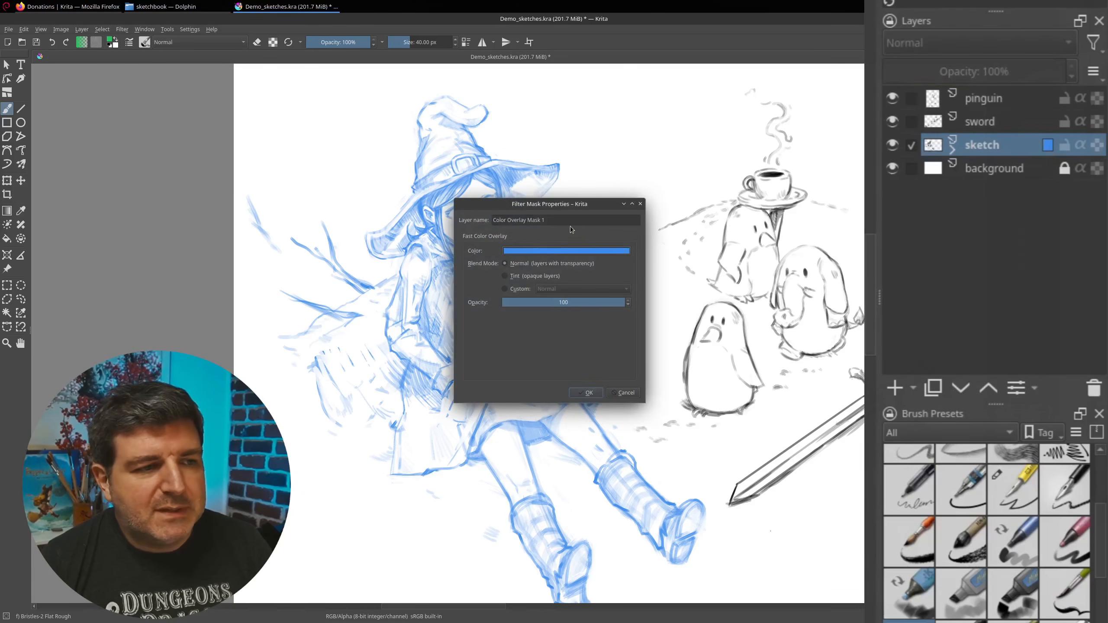
{"action": "left_click", "coordinate": [640, 203]}
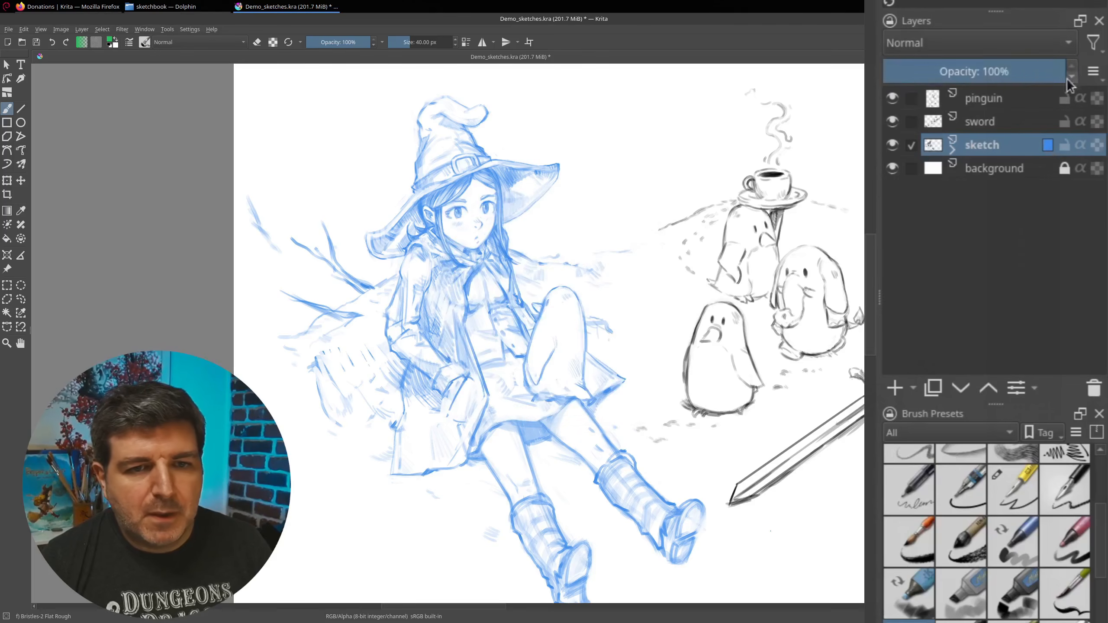
{"action": "left_click", "coordinate": [1030, 72]}
{"action": "mouse_move", "coordinate": [1030, 72]}
{"action": "left_mouse_down"}
{"action": "mouse_move", "coordinate": [933, 73]}
{"action": "mouse_move", "coordinate": [1080, 74]}
{"action": "left_mouse_up"}
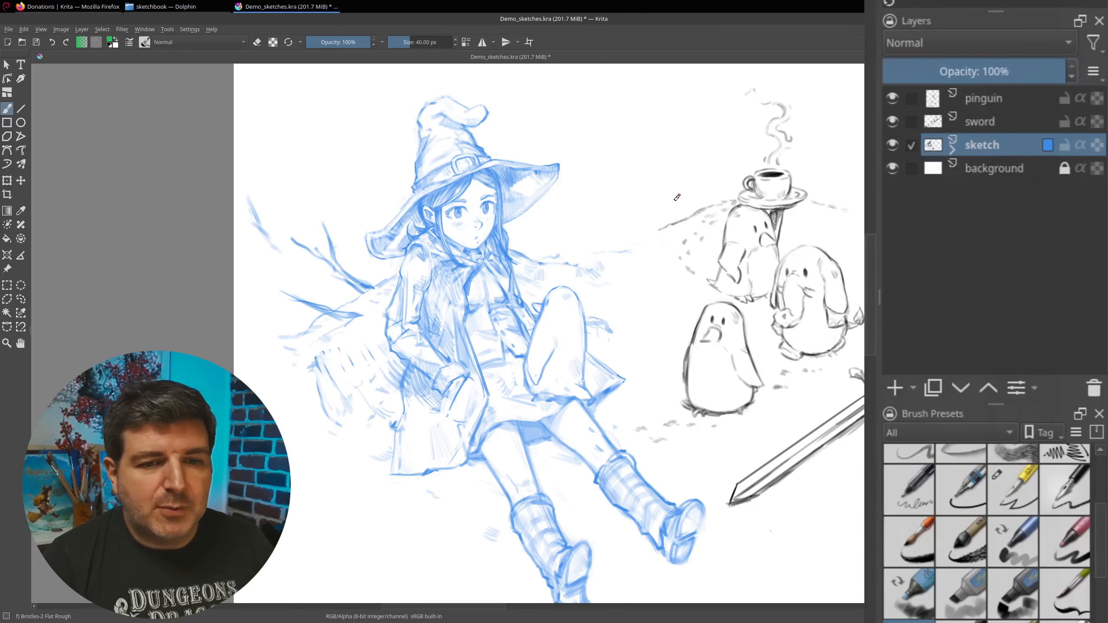
Step: Paint a zigzag and several short strokes on the sketch layer in the blank area beside the witch's hat
{"action": "mouse_move", "coordinate": [594, 151]}
{"action": "left_mouse_down"}
{"action": "mouse_move", "coordinate": [580, 176]}
{"action": "mouse_move", "coordinate": [607, 262]}
{"action": "left_mouse_up"}
{"action": "mouse_move", "coordinate": [562, 226]}
{"action": "left_mouse_down"}
{"action": "mouse_move", "coordinate": [583, 264]}
{"action": "mouse_move", "coordinate": [612, 284]}
{"action": "left_mouse_up"}
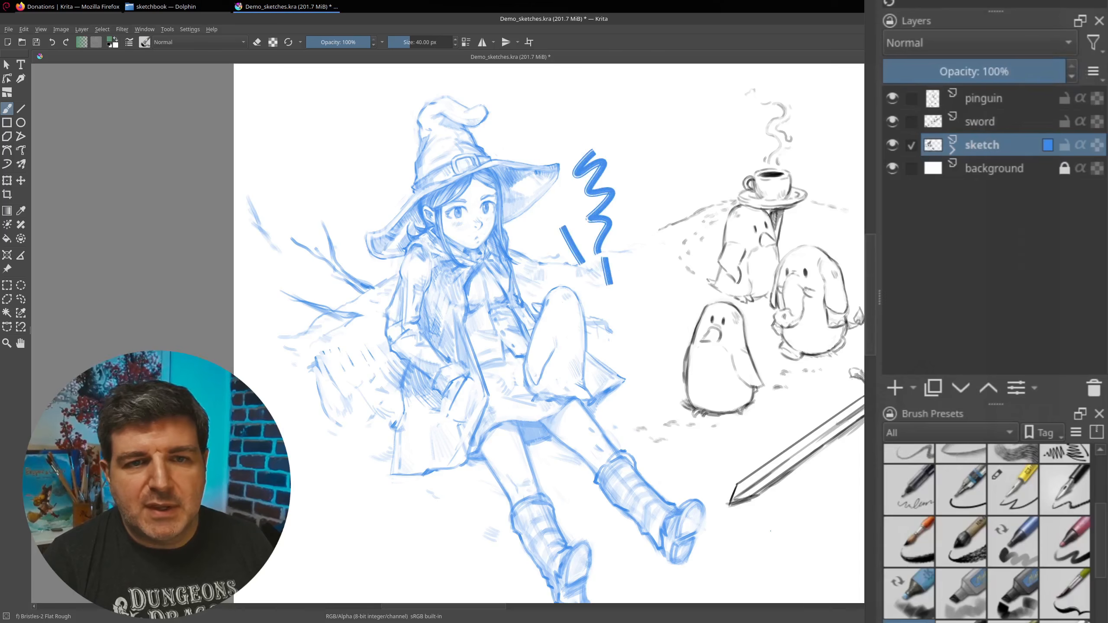
{"action": "left_click_drag", "start_coordinate": [611, 220], "coordinate": [616, 246]}
{"action": "left_click_drag", "start_coordinate": [627, 214], "coordinate": [626, 230]}
{"action": "left_click_drag", "start_coordinate": [631, 202], "coordinate": [633, 212]}
{"action": "left_click_drag", "start_coordinate": [641, 175], "coordinate": [636, 178]}
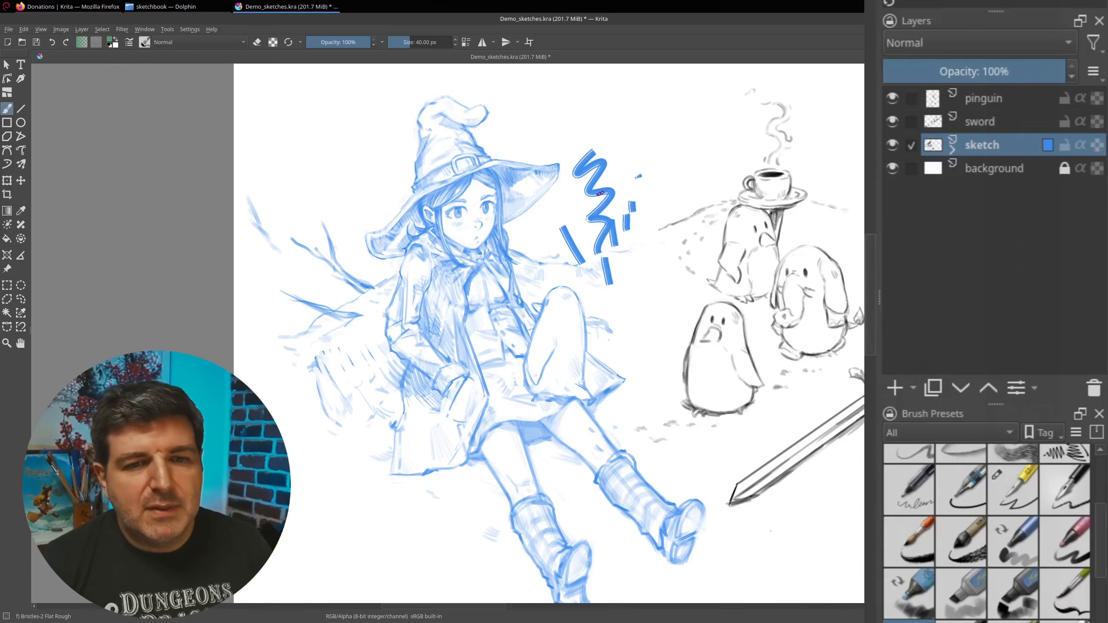
Step: Lower the sketch layer's opacity, and ink the hat brim on a new paint layer above it with the Ink-3 Gpen preset
{"action": "left_click_drag", "start_coordinate": [999, 70], "coordinate": [953, 64]}
{"action": "left_click", "coordinate": [894, 388]}
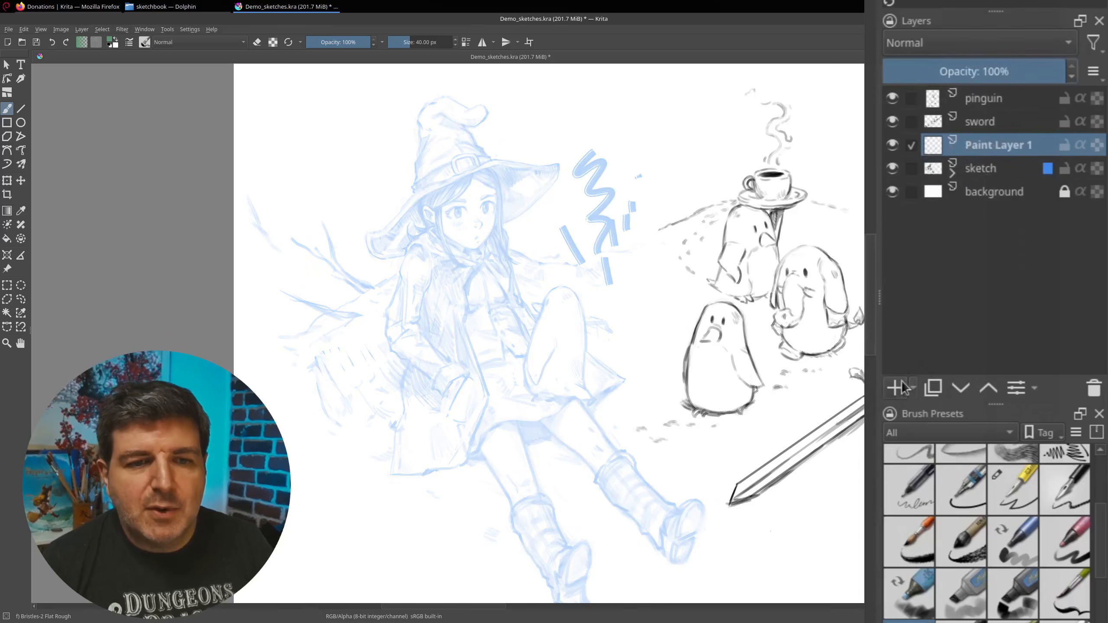
{"action": "left_click", "coordinate": [1005, 502]}
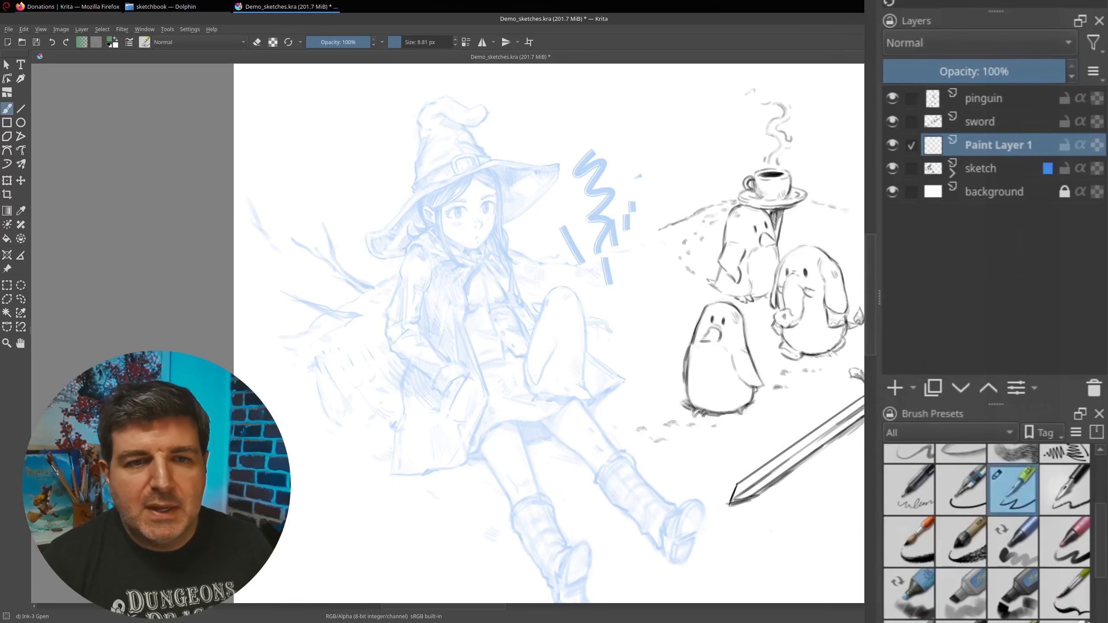
{"action": "mouse_move", "coordinate": [369, 233]}
{"action": "left_mouse_down"}
{"action": "mouse_move", "coordinate": [387, 260]}
{"action": "mouse_move", "coordinate": [407, 257]}
{"action": "mouse_move", "coordinate": [398, 221]}
{"action": "left_mouse_up"}
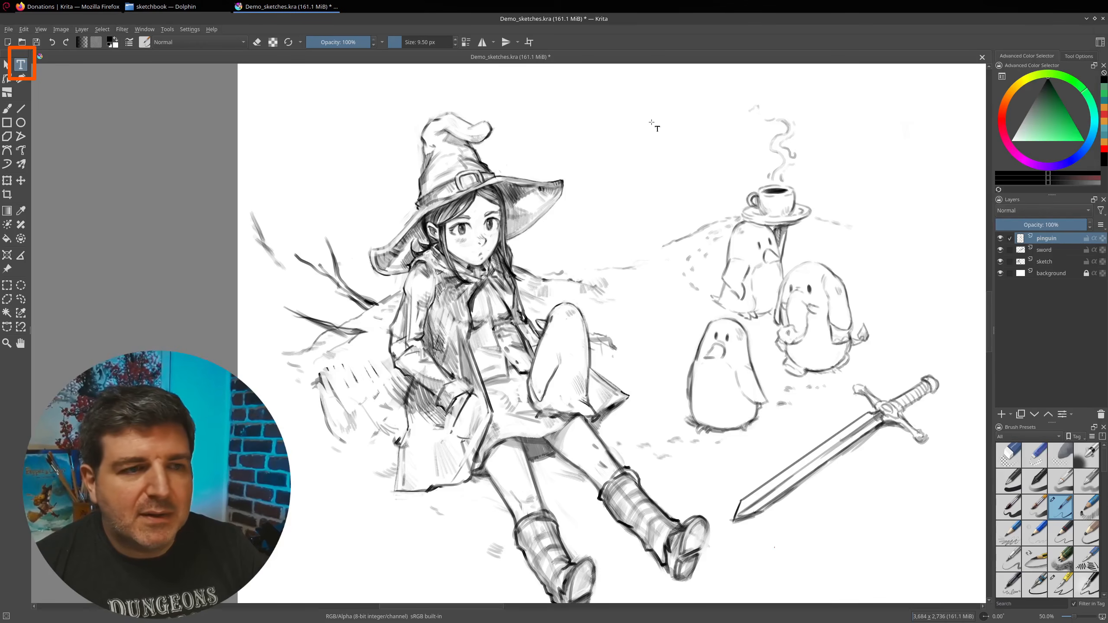
Step: Place a text object in the blank area between the hat and the coffee cup, reading "Krita is Great!"
{"action": "left_click", "coordinate": [566, 137]}
{"action": "left_click", "coordinate": [648, 140]}
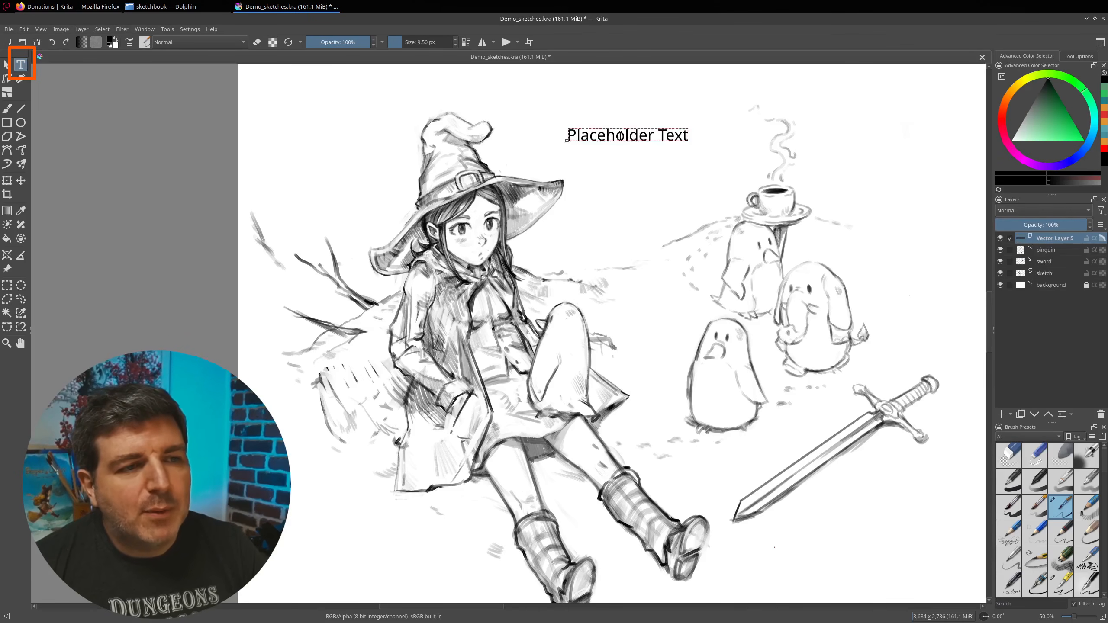
{"action": "key", "text": "ctrl+a"}
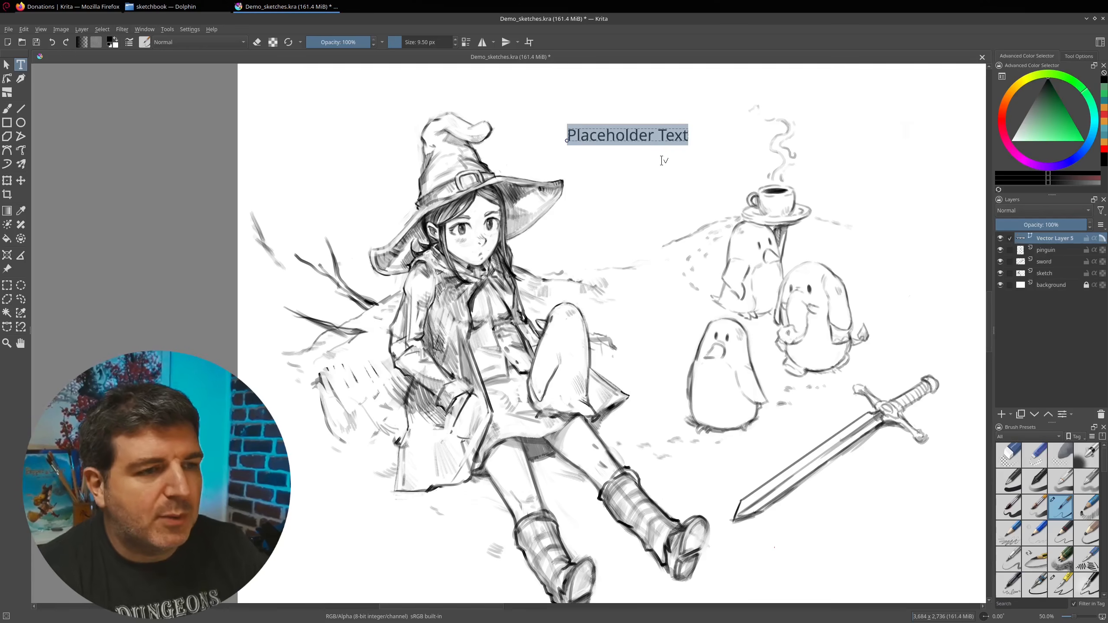
{"action": "type", "text": "Kr"}
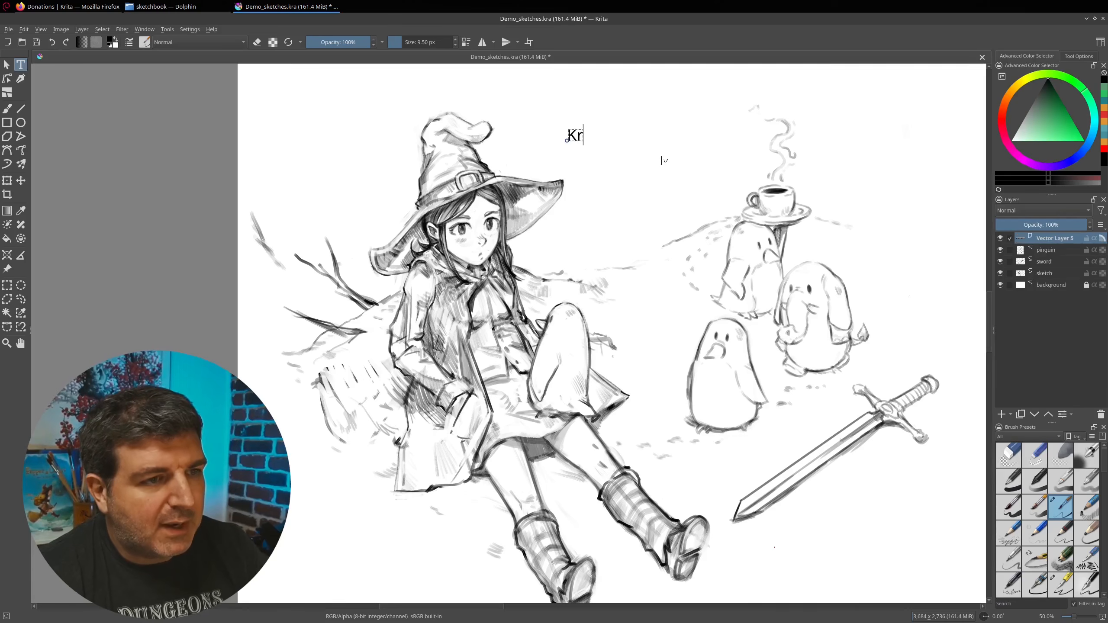
{"action": "type", "text": "ita is "}
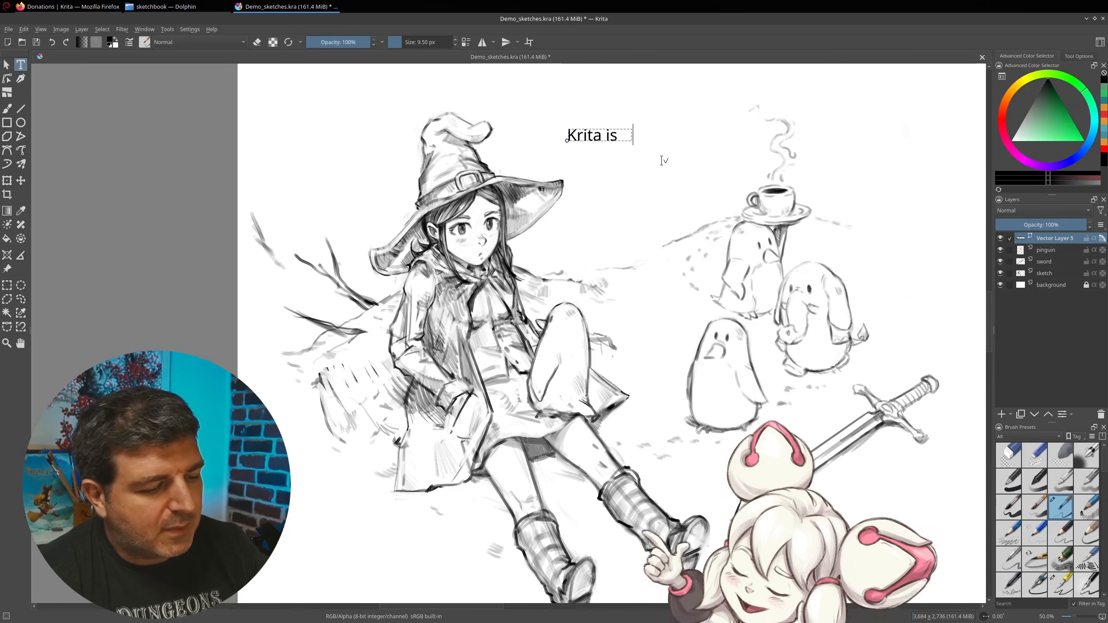
{"action": "type", "text": "Great!"}
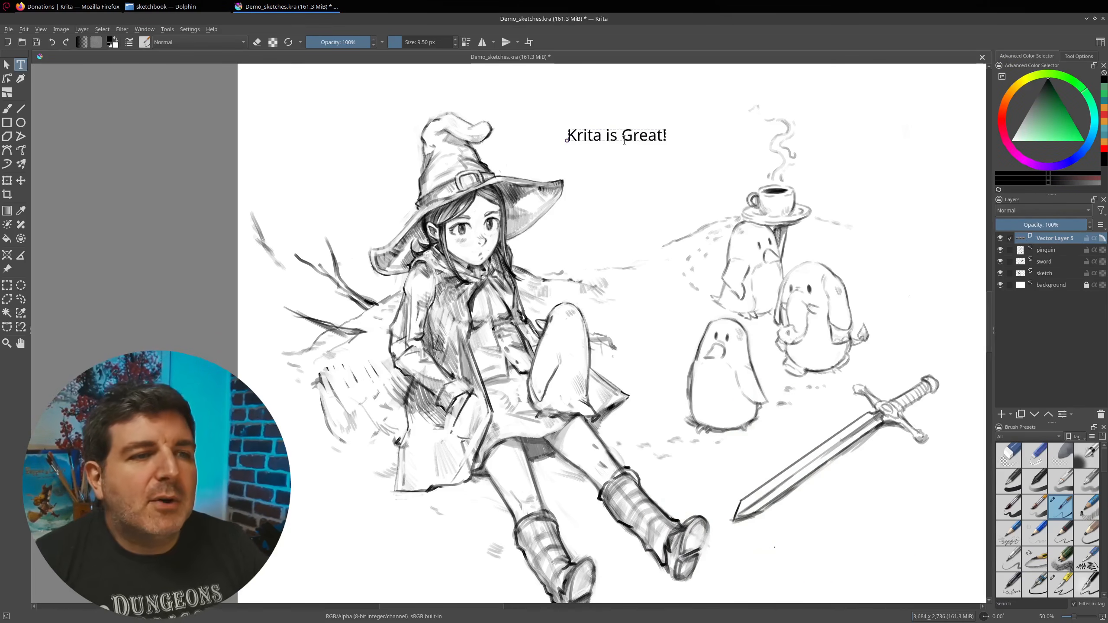
Step: Make the word "Krita" in the text bold
{"action": "left_click_drag", "start_coordinate": [601, 136], "coordinate": [564, 135]}
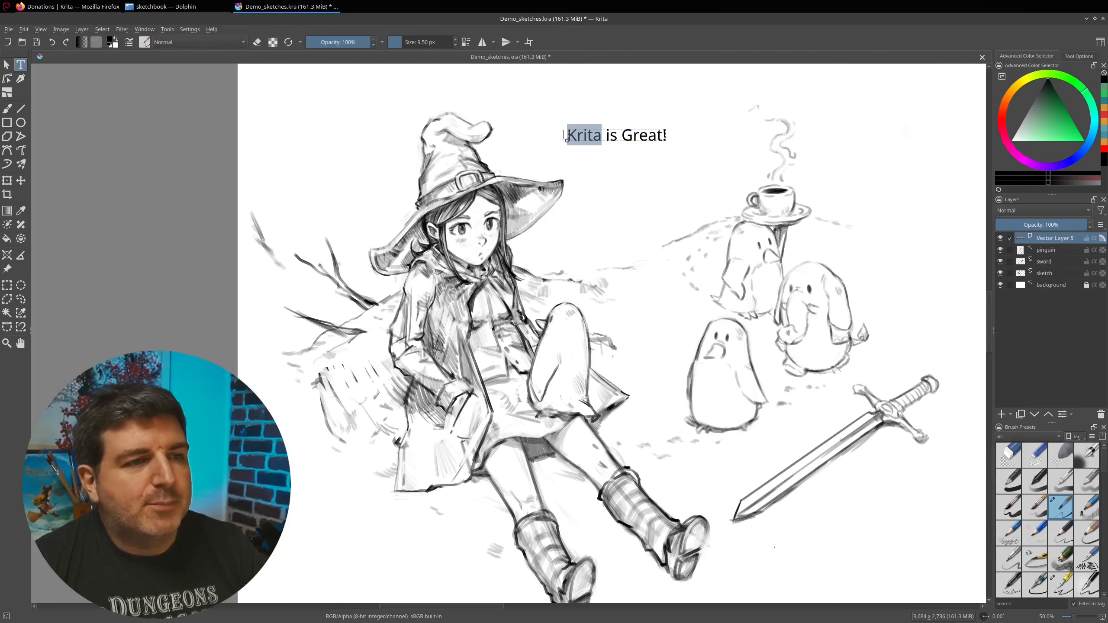
{"action": "key", "text": "ctrl+b"}
{"action": "left_click", "coordinate": [635, 136]}
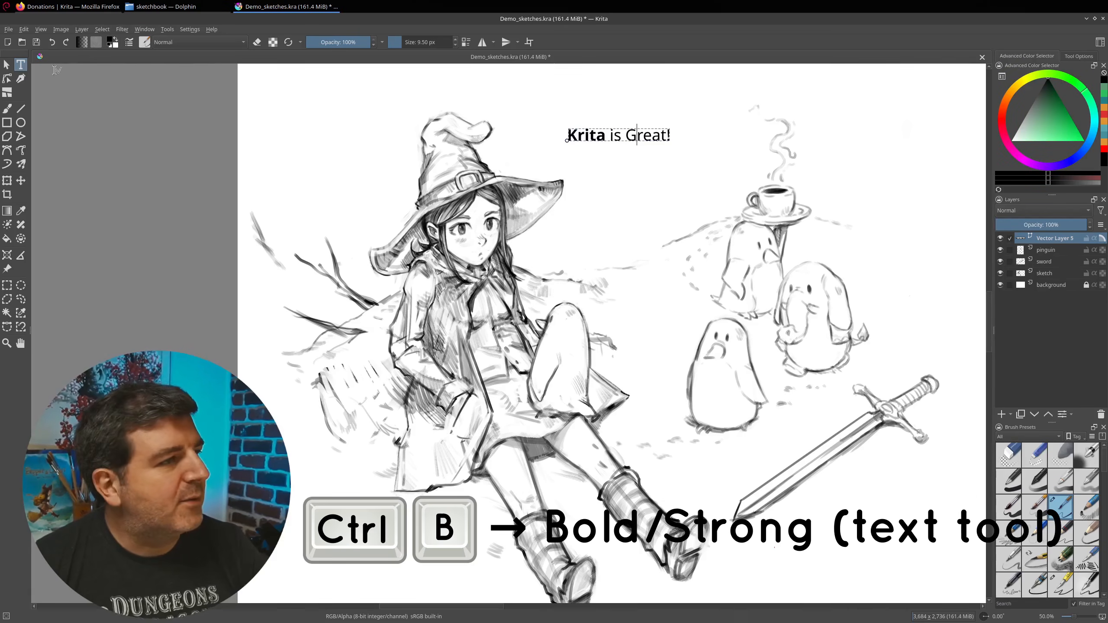
Step: Undo the bold on "Krita" and make the word "Great" bold instead
{"action": "key", "text": "ctrl+z"}
{"action": "left_click_drag", "start_coordinate": [620, 135], "coordinate": [662, 136]}
{"action": "key", "text": "ctrl+b"}
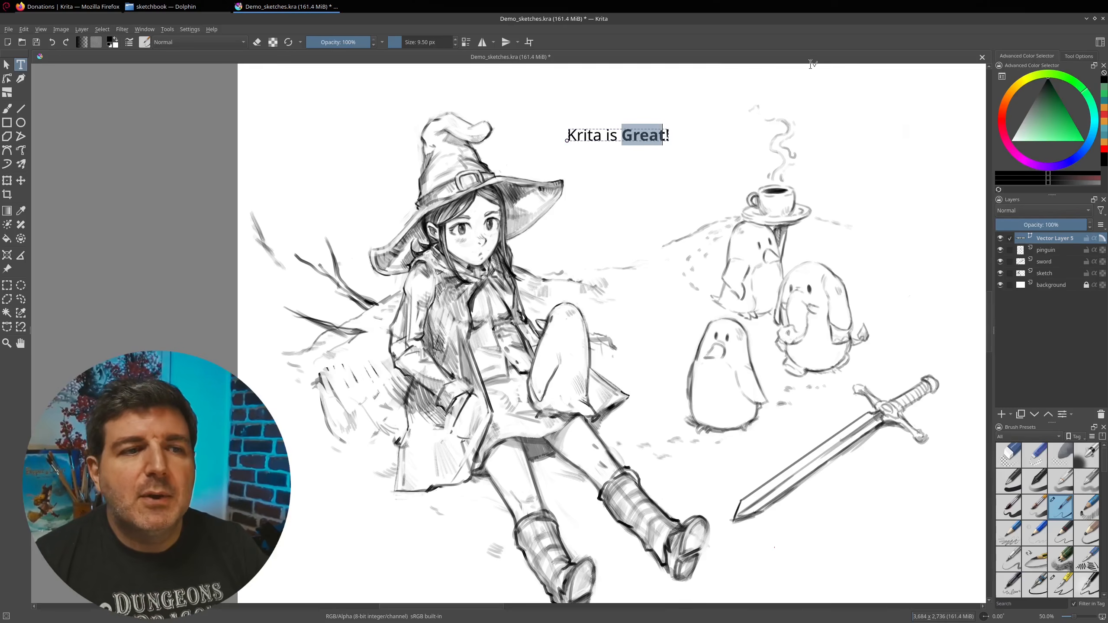
Step: Open the Text Properties docker, float it over the canvas beside the witch, and enlarge it
{"action": "left_click", "coordinate": [1084, 58]}
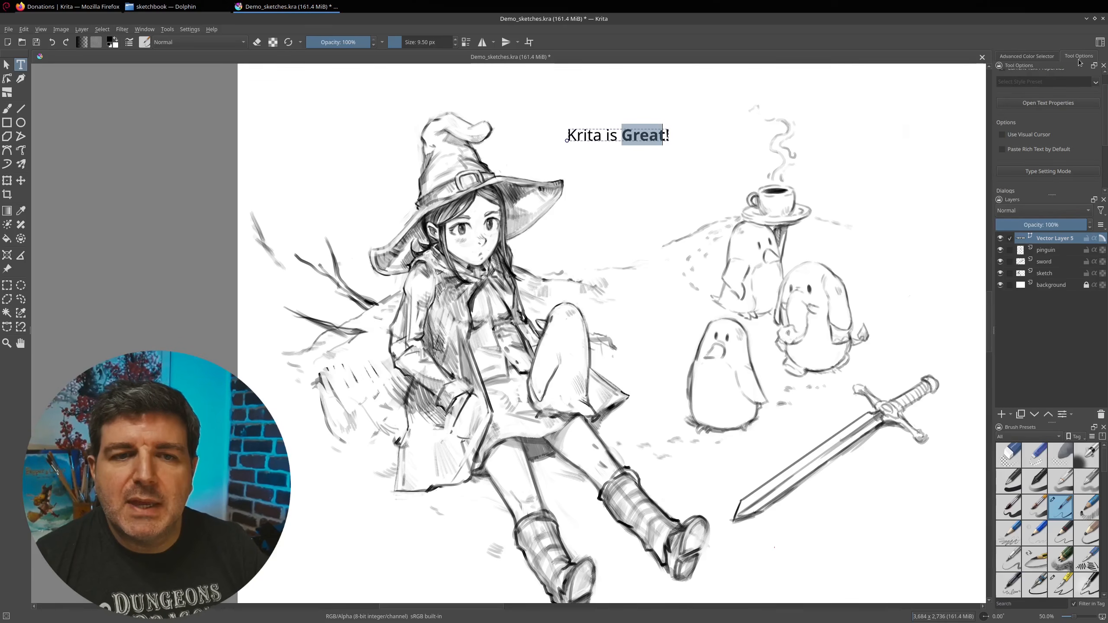
{"action": "left_click", "coordinate": [1048, 104]}
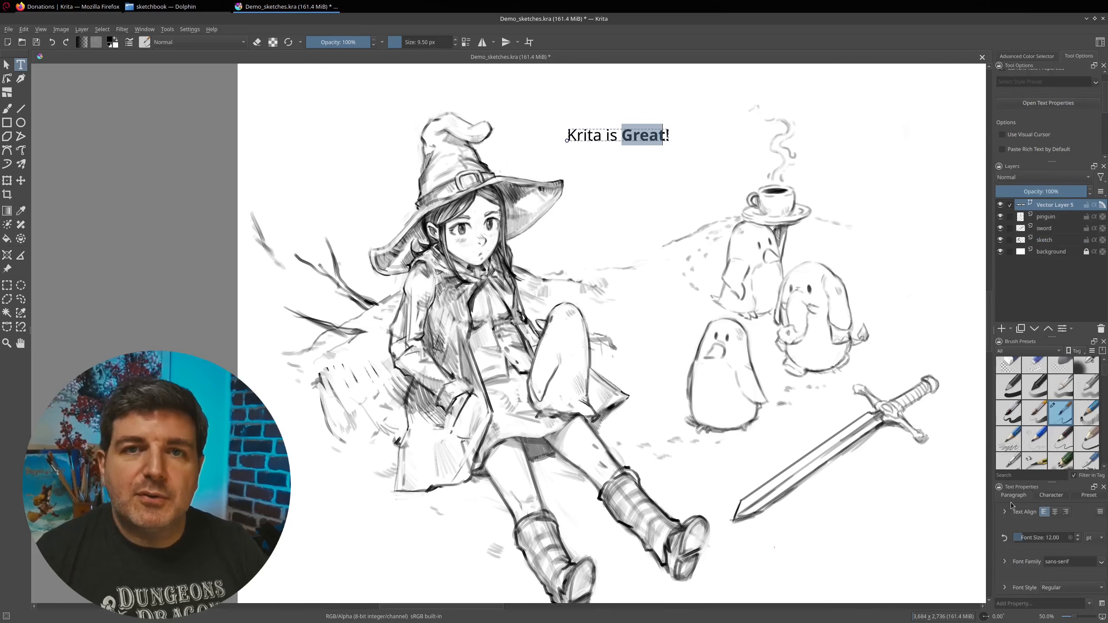
{"action": "left_click_drag", "start_coordinate": [1031, 490], "coordinate": [253, 102]}
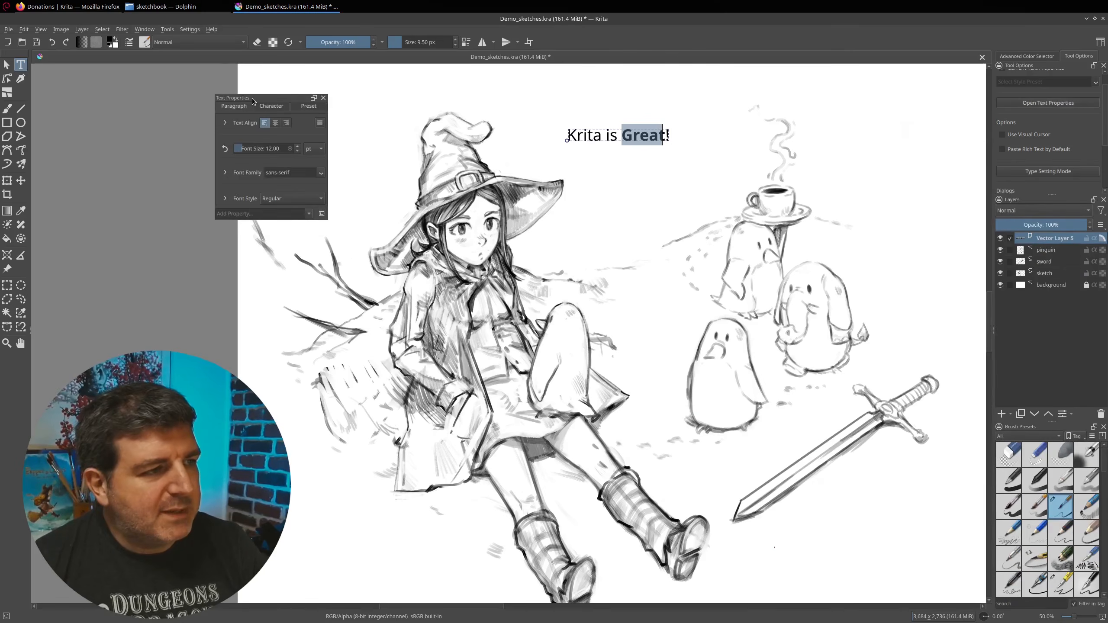
{"action": "left_click_drag", "start_coordinate": [327, 219], "coordinate": [391, 403]}
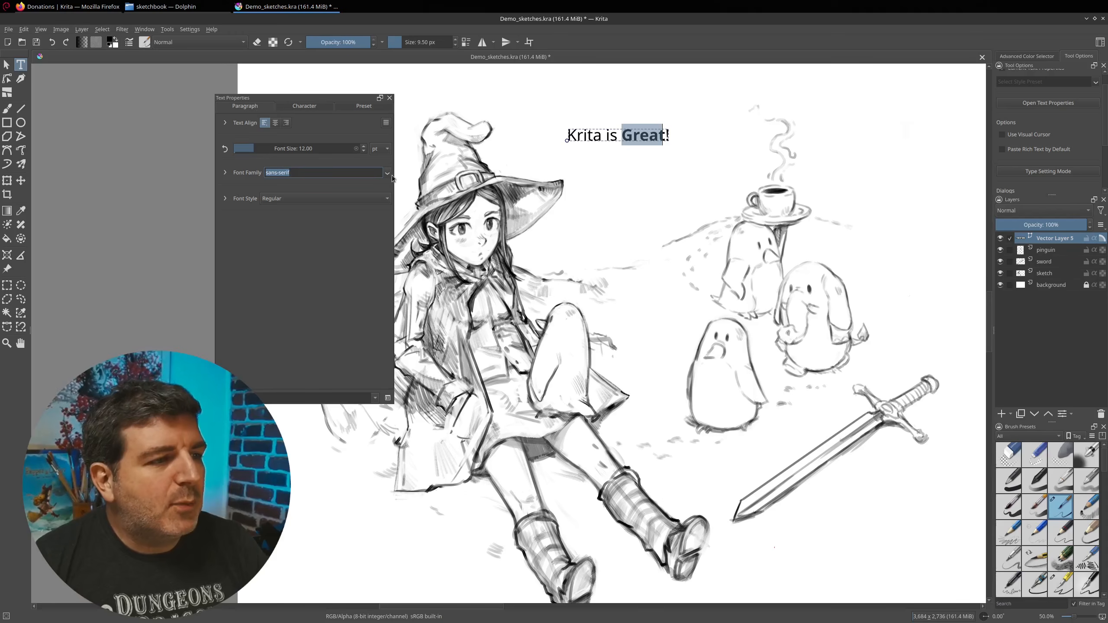
Step: Set the whole text's font family to AdineKirnberg and its font size to 36 pt
{"action": "left_click", "coordinate": [387, 173]}
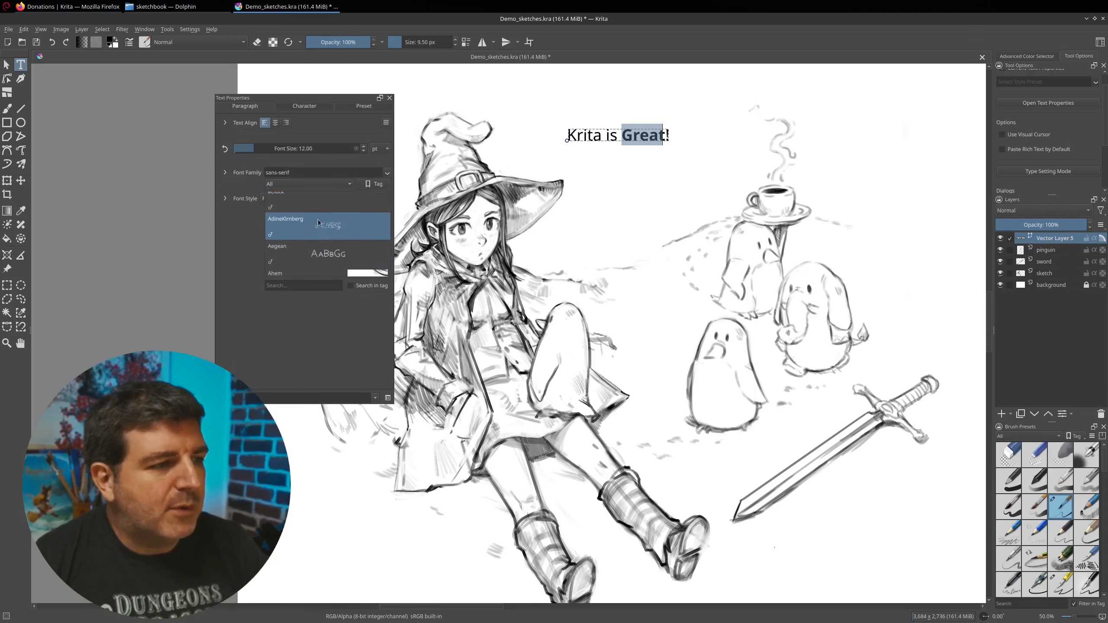
{"action": "left_click", "coordinate": [318, 227]}
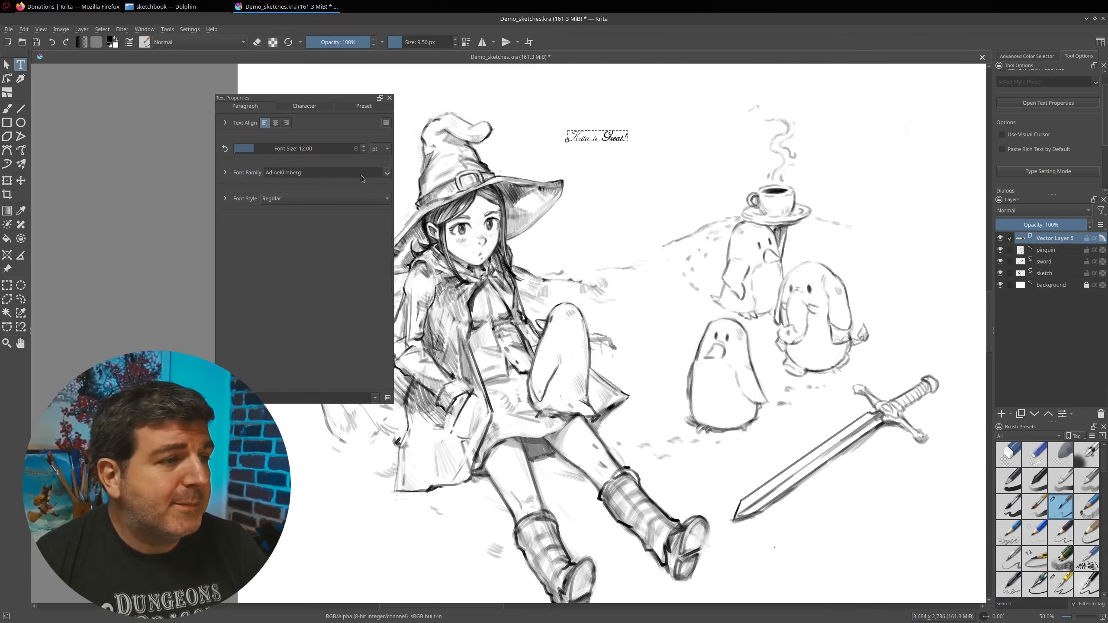
{"action": "left_click", "coordinate": [365, 147]}
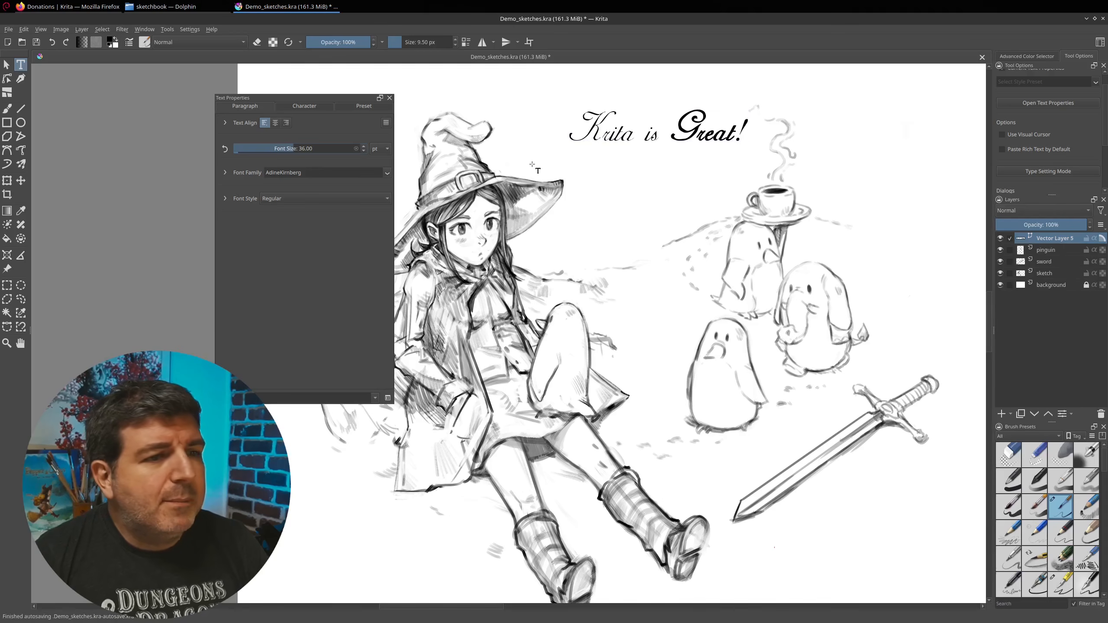
Step: Change only the word "Krita" to a condensed Noto Sans font using the character properties
{"action": "left_click_drag", "start_coordinate": [635, 134], "coordinate": [567, 127]}
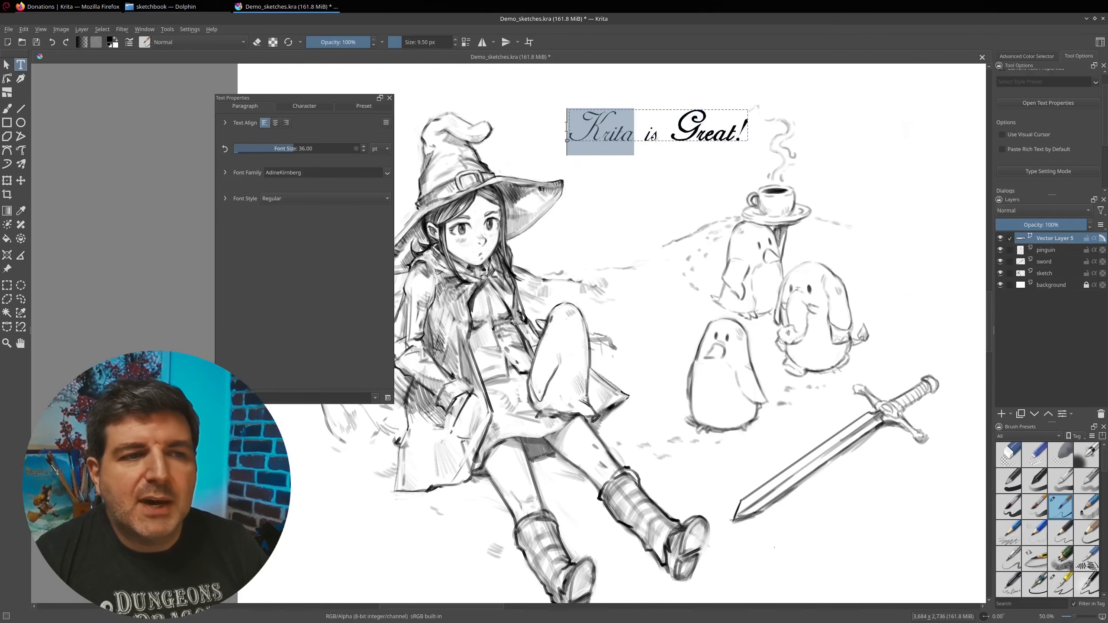
{"action": "left_click", "coordinate": [310, 108]}
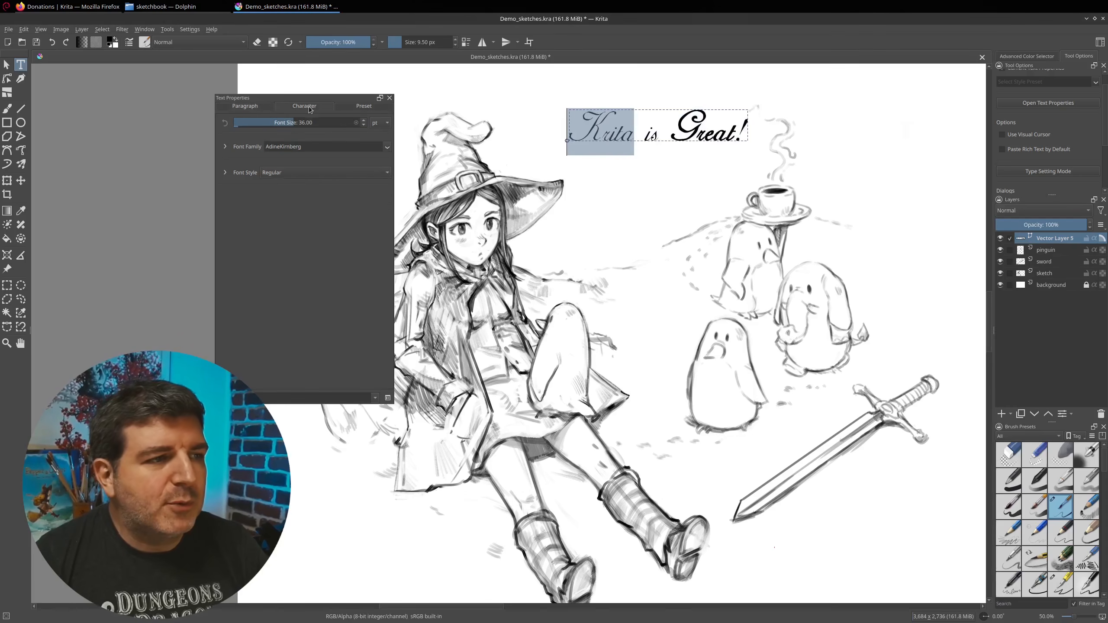
{"action": "left_click", "coordinate": [388, 148]}
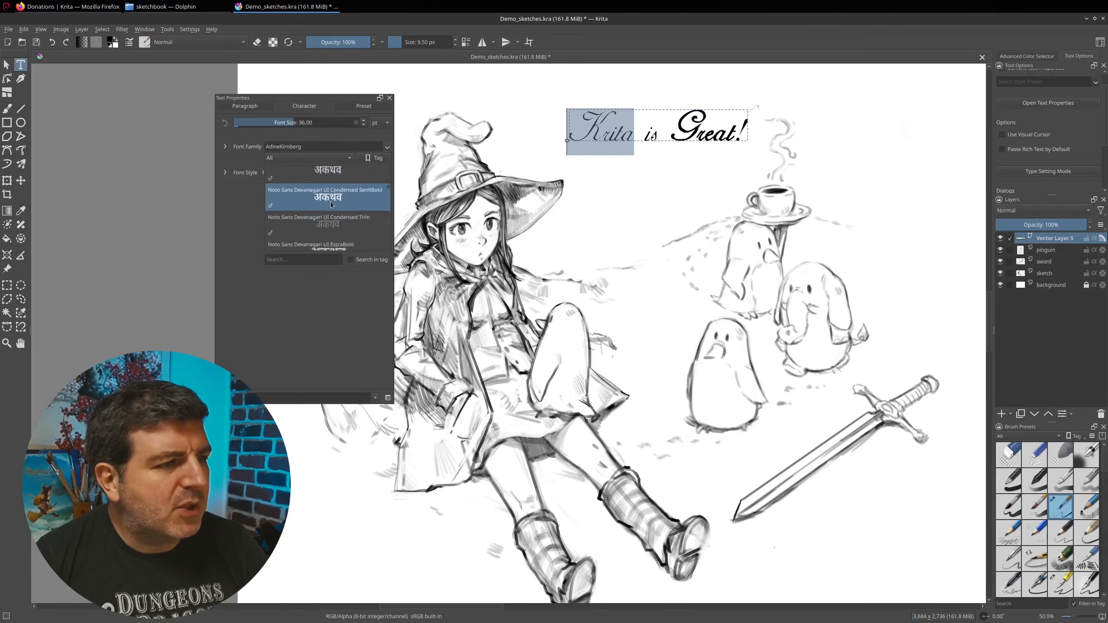
{"action": "scroll", "coordinate": [331, 221], "scroll_direction": "down", "scroll_amount": 5}
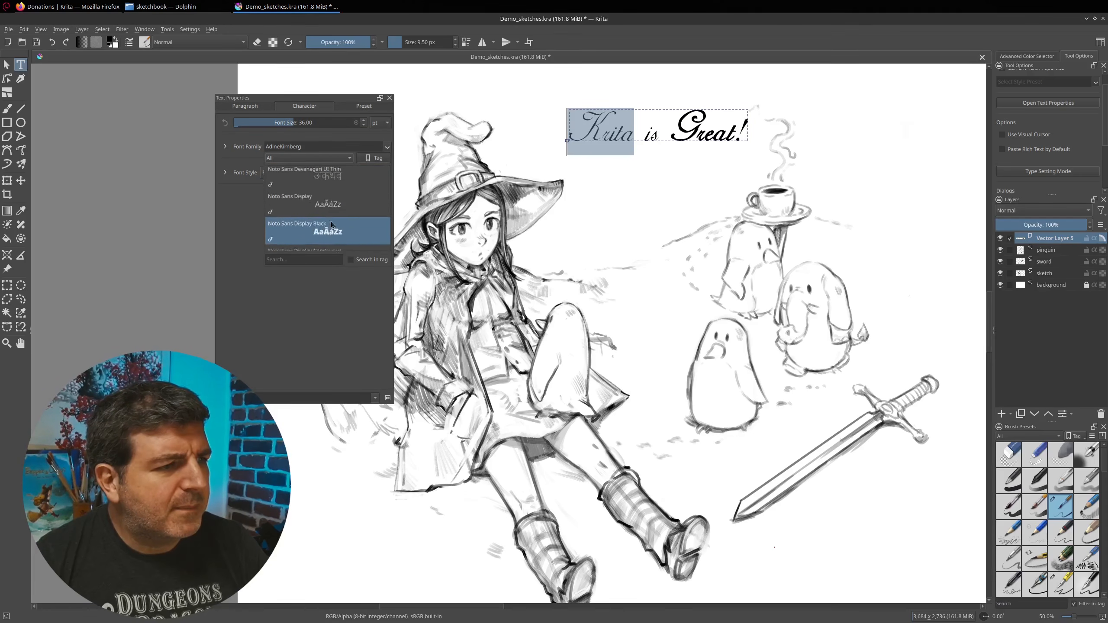
{"action": "scroll", "coordinate": [331, 221], "scroll_direction": "down", "scroll_amount": 1}
{"action": "left_click", "coordinate": [336, 218]}
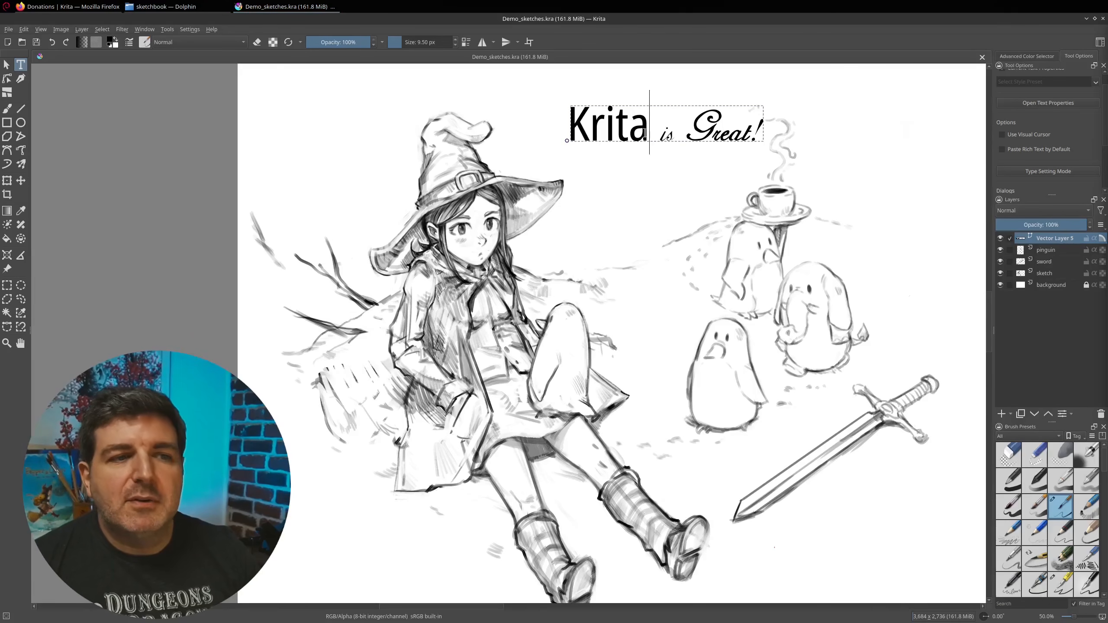
Step: Configure the text properties to always show Letter Spacing, and set the title text's letter spacing to 3.51 mm
{"action": "key", "text": "ctrl+Return"}
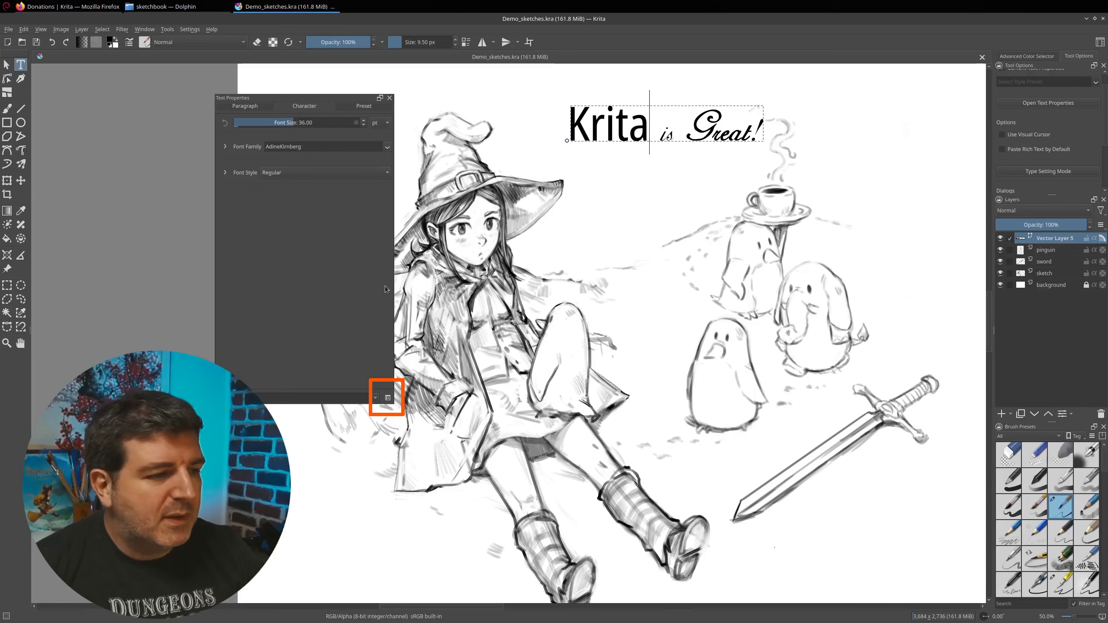
{"action": "left_click", "coordinate": [388, 398]}
{"action": "left_click_drag", "start_coordinate": [333, 171], "coordinate": [541, 95]}
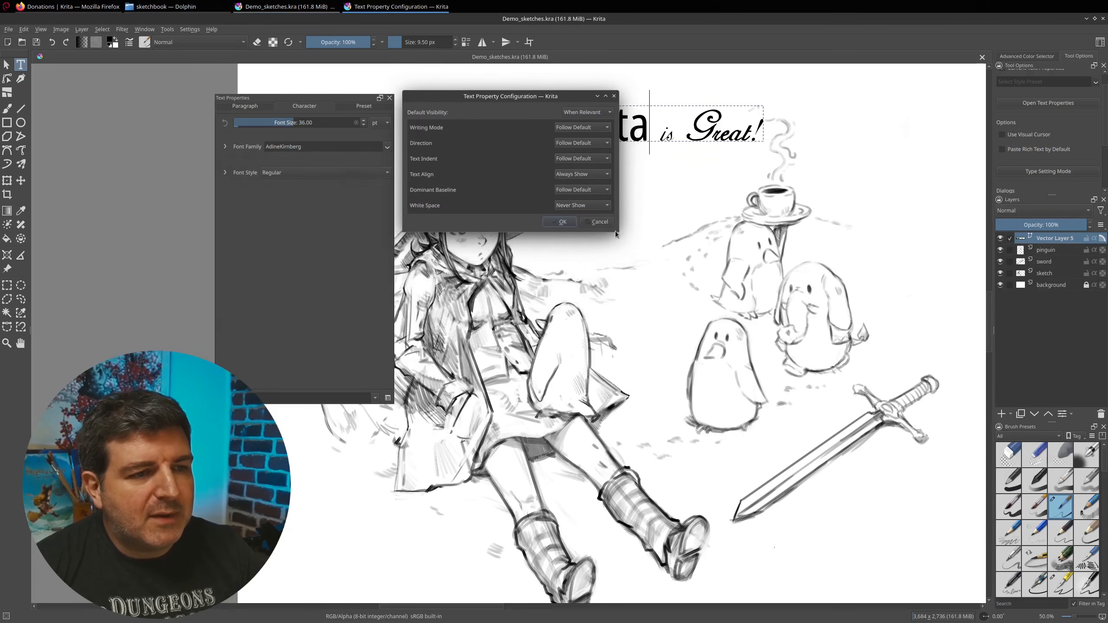
{"action": "left_click_drag", "start_coordinate": [615, 231], "coordinate": [617, 393]}
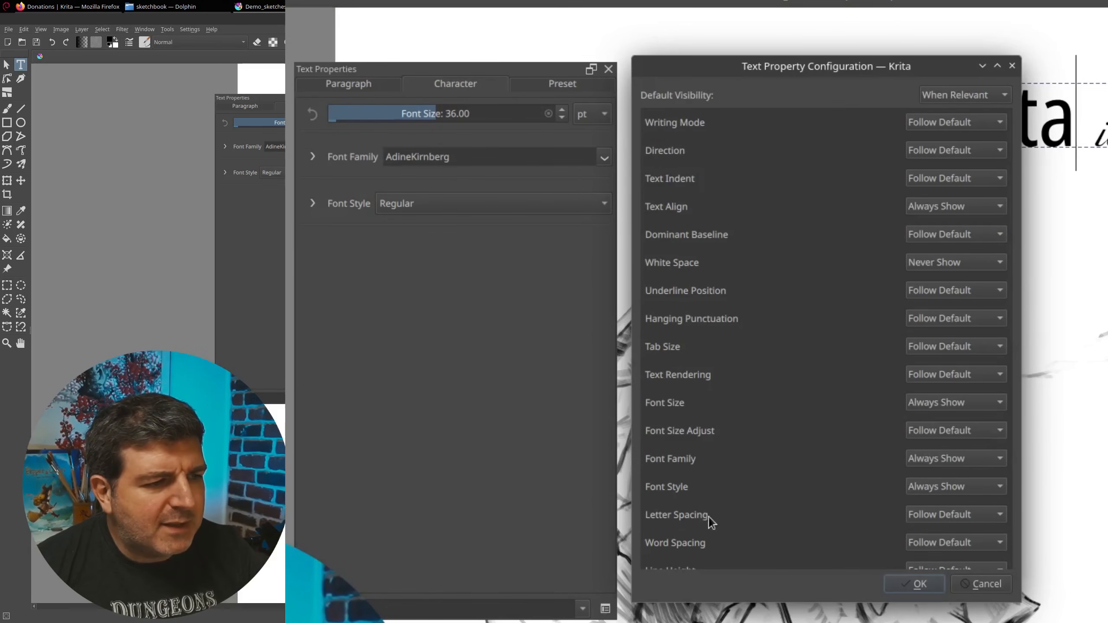
{"action": "left_click", "coordinate": [940, 514]}
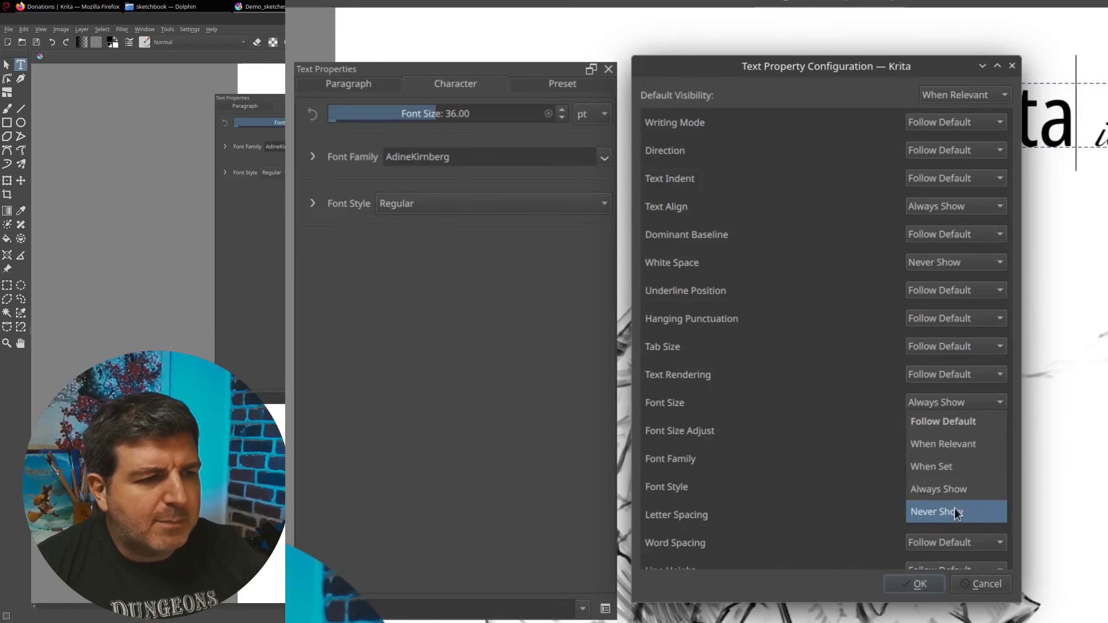
{"action": "left_click", "coordinate": [959, 488]}
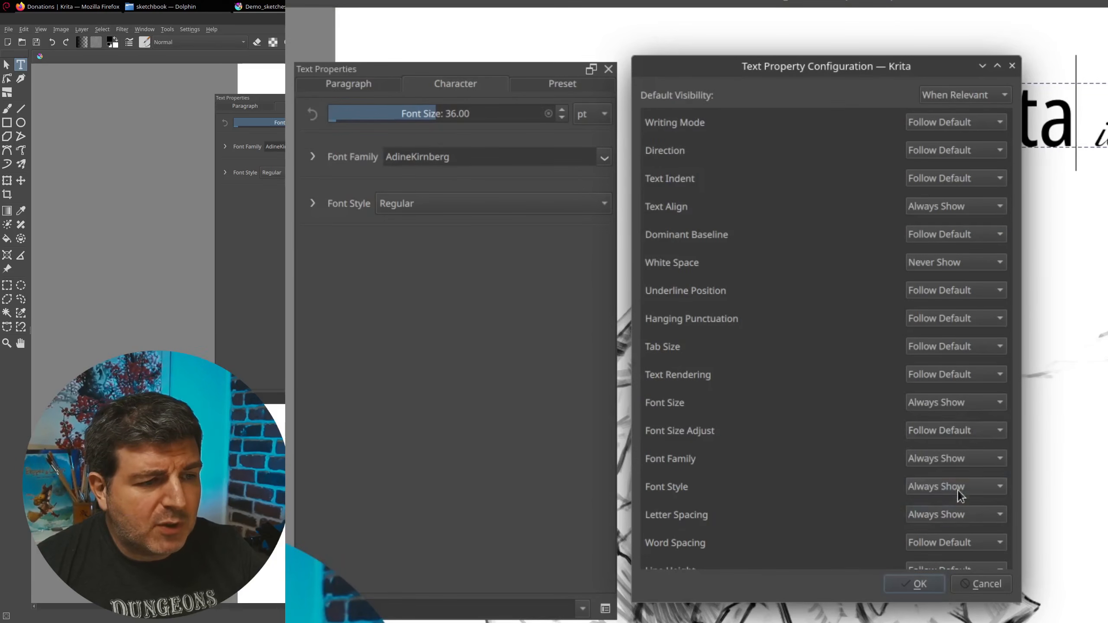
{"action": "left_click", "coordinate": [940, 584]}
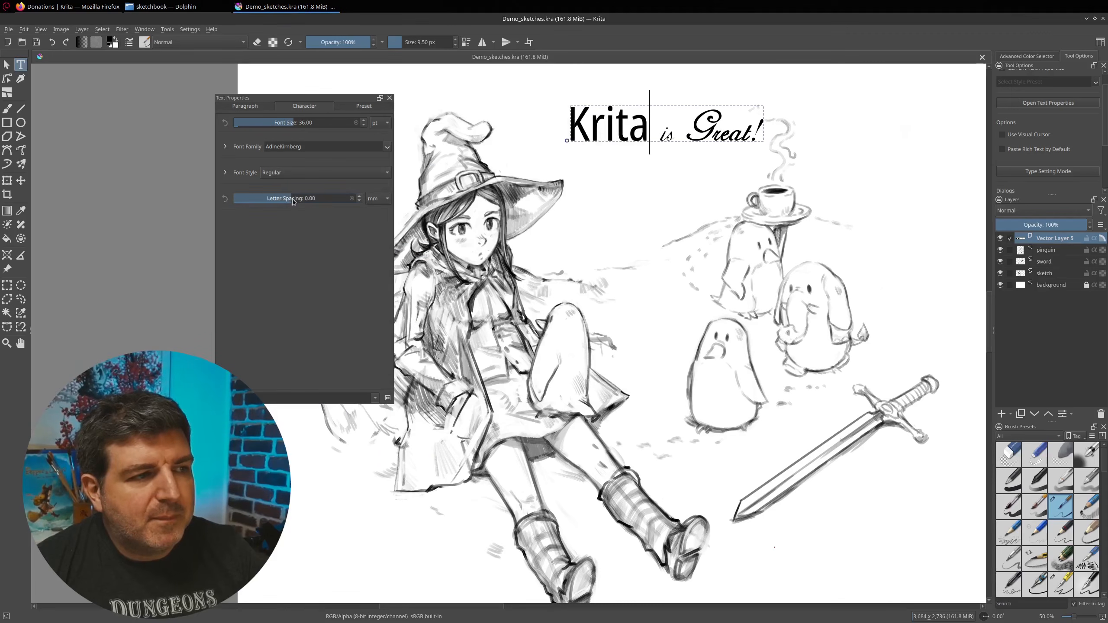
{"action": "mouse_move", "coordinate": [291, 199]}
{"action": "left_mouse_down"}
{"action": "mouse_move", "coordinate": [290, 187]}
{"action": "mouse_move", "coordinate": [312, 200]}
{"action": "left_mouse_up"}
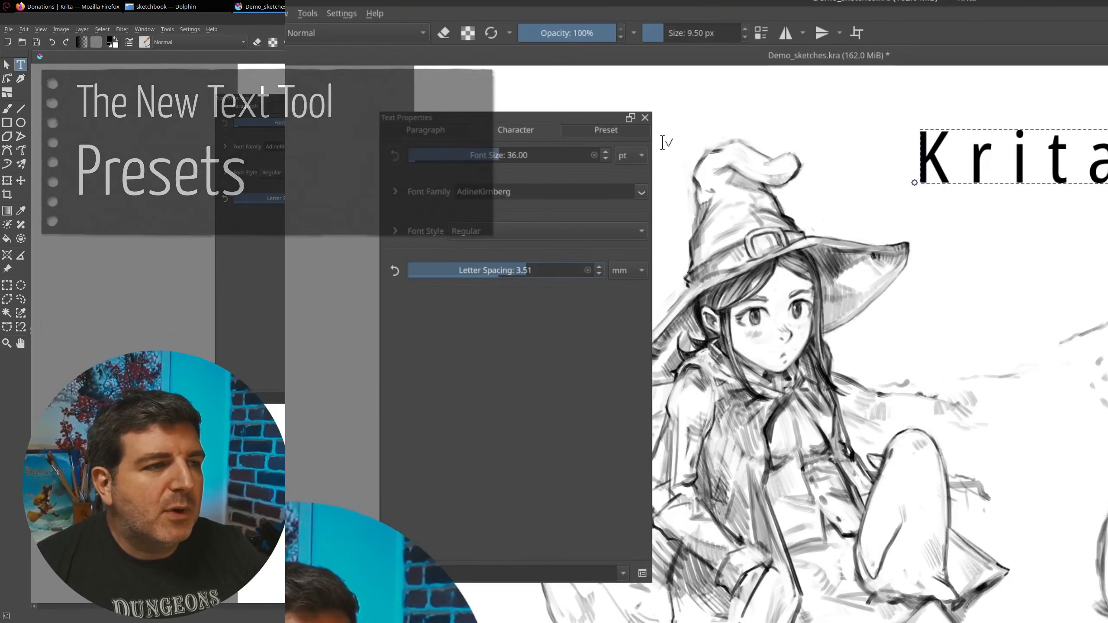
Step: Save the style of the selected title text as a new character style preset titled "my title 1"
{"action": "left_click", "coordinate": [605, 130]}
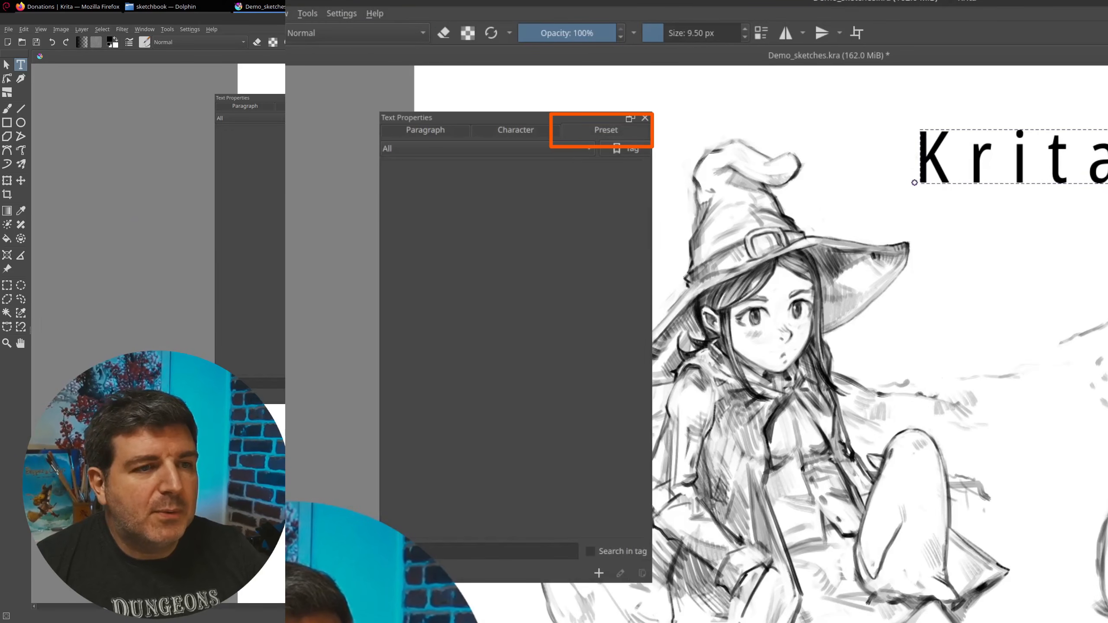
{"action": "left_click_drag", "start_coordinate": [1107, 161], "coordinate": [878, 161]}
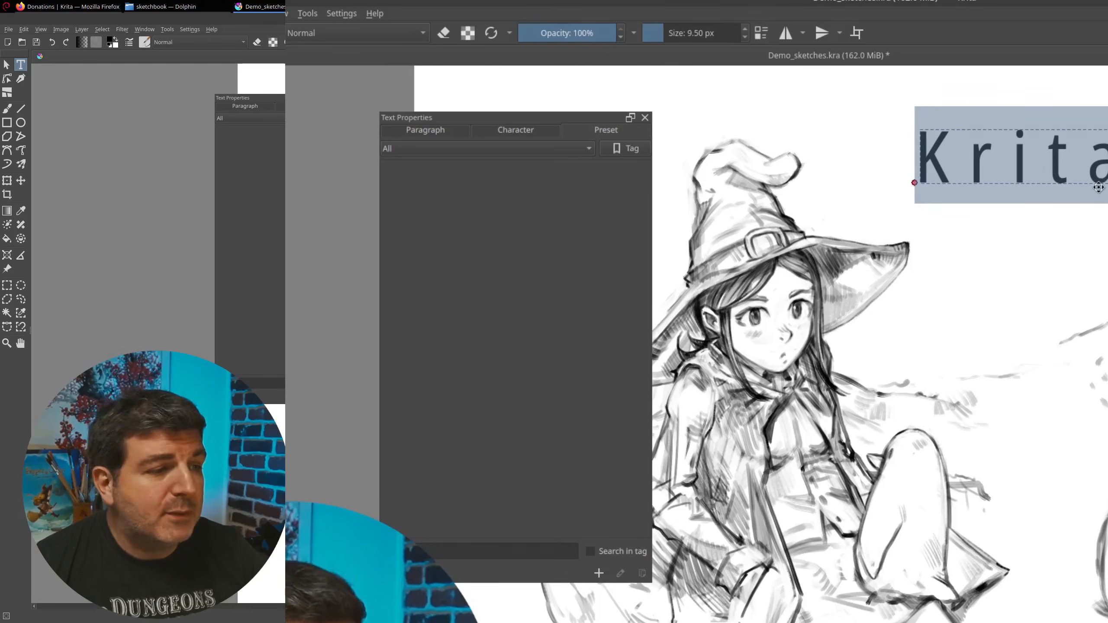
{"action": "left_click", "coordinate": [598, 573]}
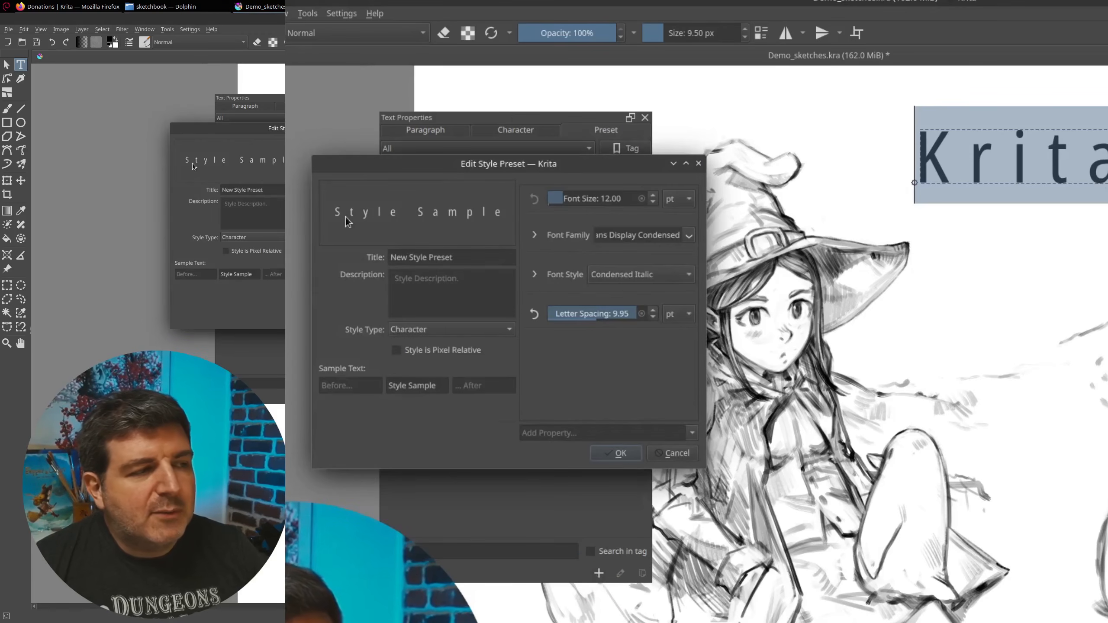
{"action": "left_click", "coordinate": [462, 255]}
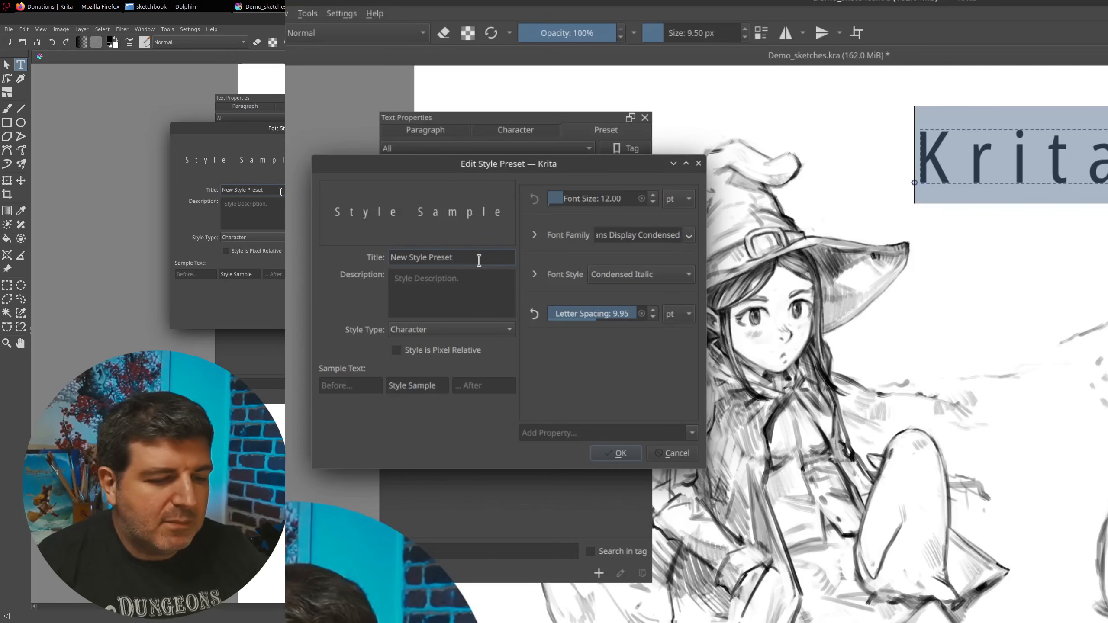
{"action": "key", "text": "BackSpace"}
{"action": "key", "text": "BackSpace"}
{"action": "key", "text": "BackSpace"}
{"action": "key", "text": "BackSpace"}
{"action": "key", "text": "BackSpace"}
{"action": "key", "text": "BackSpace"}
{"action": "key", "text": "BackSpace"}
{"action": "key", "text": "BackSpace"}
{"action": "key", "text": "BackSpace"}
{"action": "key", "text": "BackSpace"}
{"action": "key", "text": "BackSpace"}
{"action": "key", "text": "BackSpace"}
{"action": "key", "text": "BackSpace"}
{"action": "key", "text": "BackSpace"}
{"action": "key", "text": "BackSpace"}
{"action": "key", "text": "BackSpace"}
{"action": "type", "text": "my title 1"}
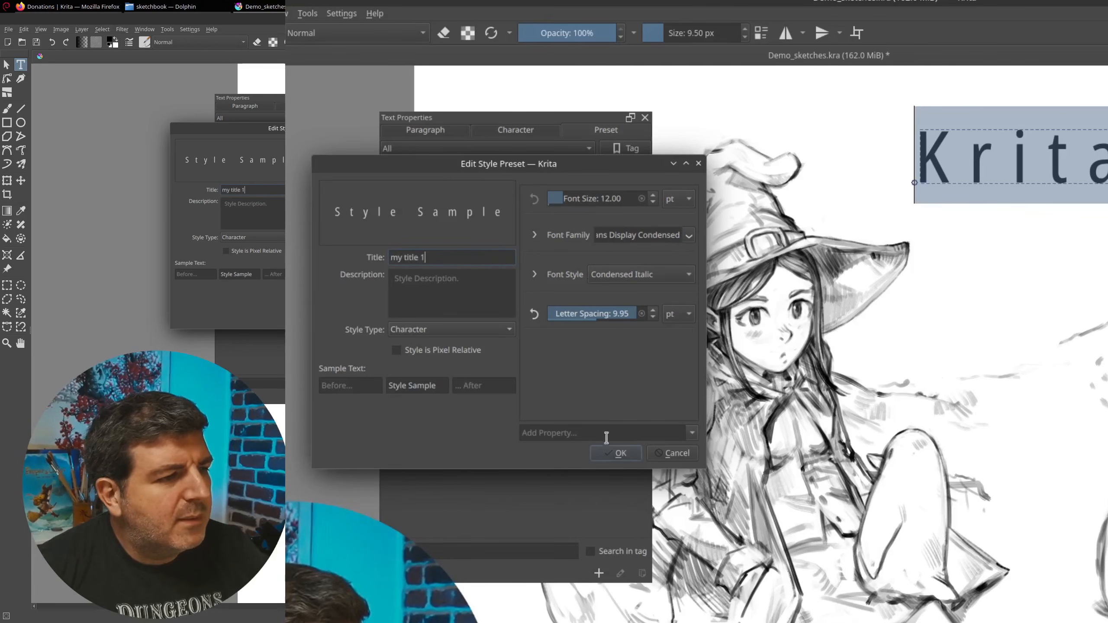
{"action": "left_click", "coordinate": [620, 457]}
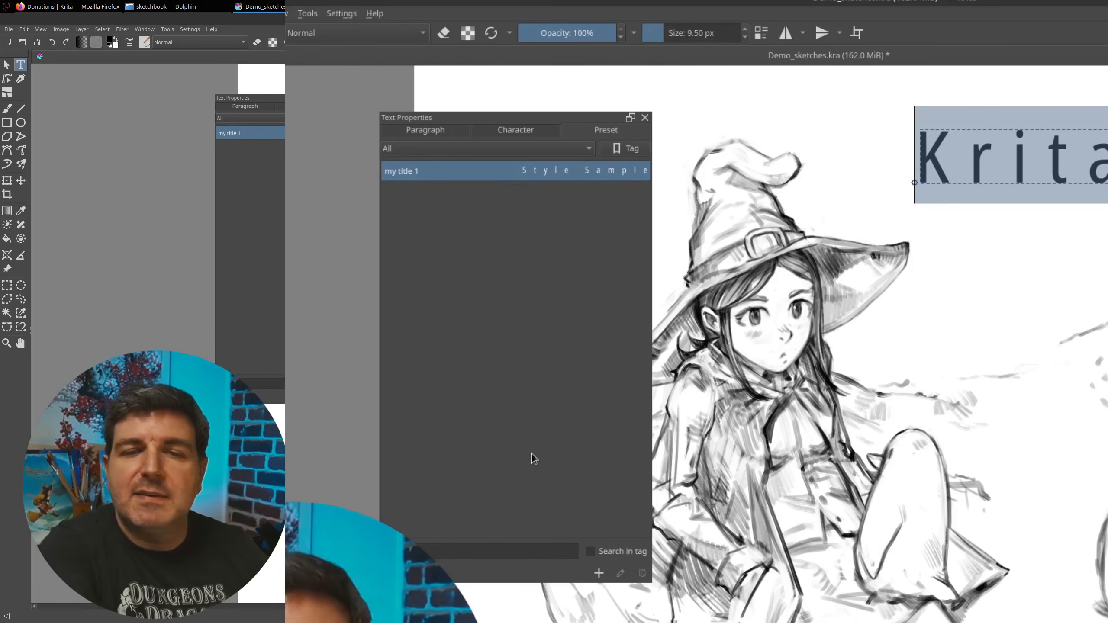
Step: Add a new placeholder text below the title and move it beside the witch's hat
{"action": "left_click", "coordinate": [18, 67]}
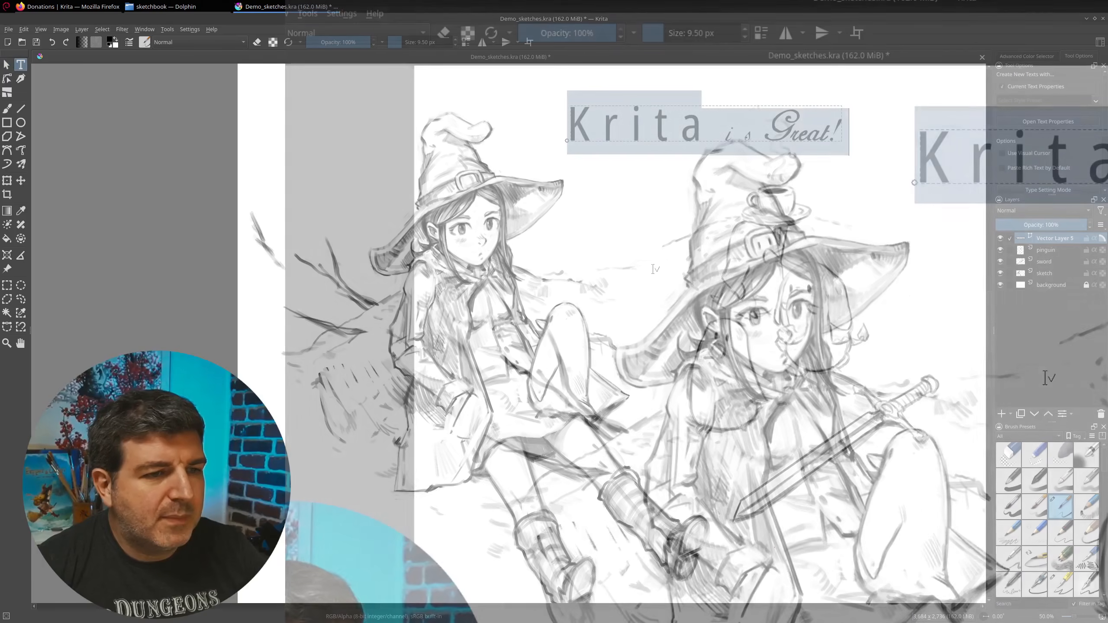
{"action": "left_click", "coordinate": [664, 253]}
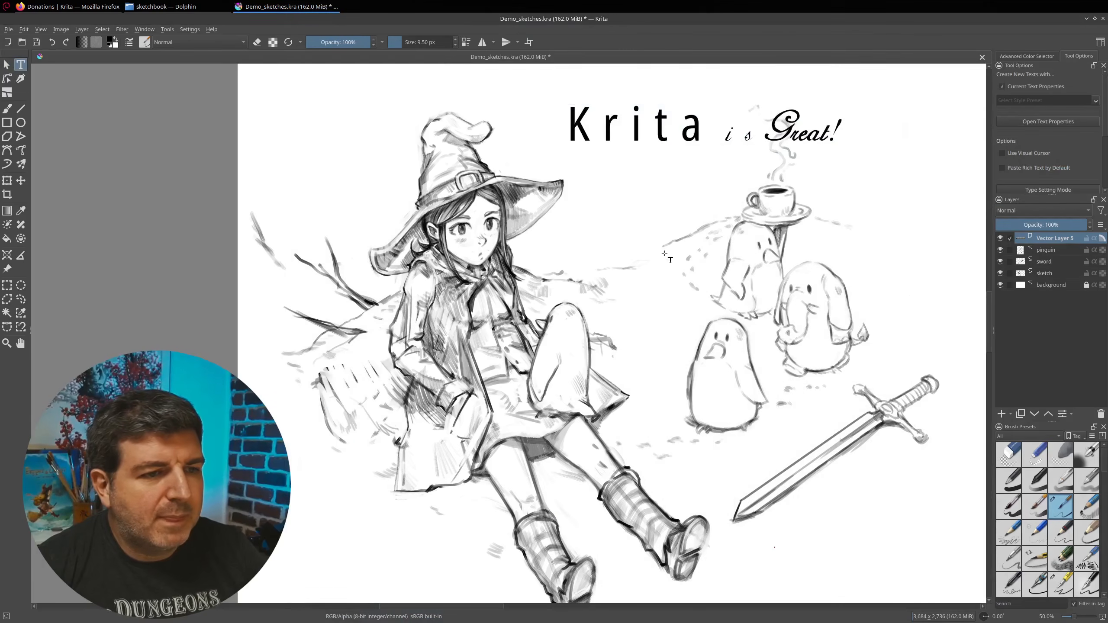
{"action": "left_click", "coordinate": [649, 237]}
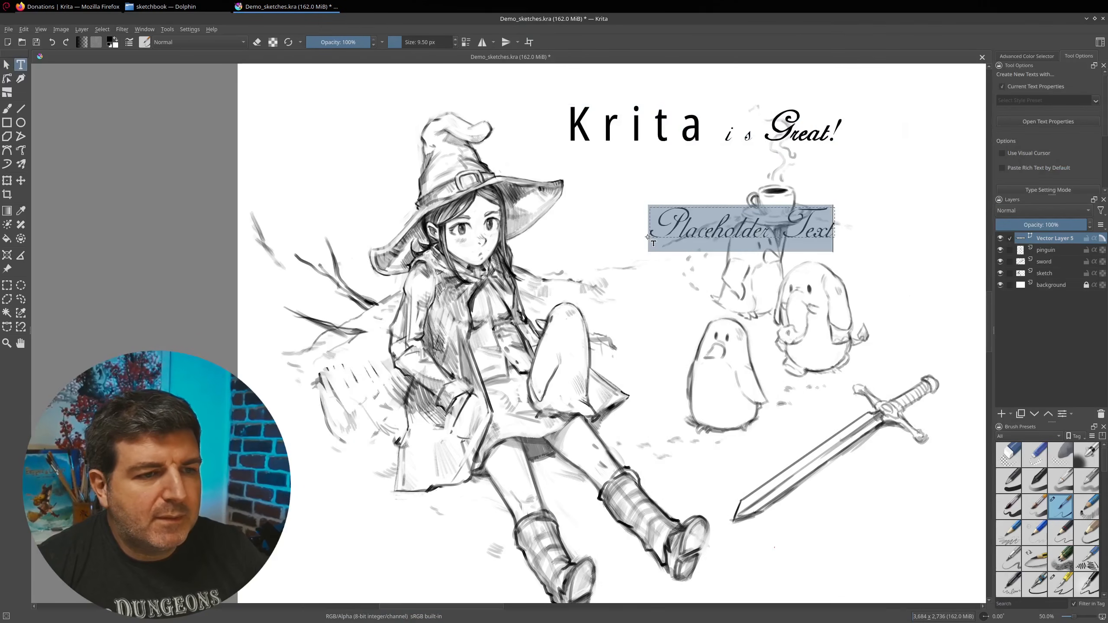
{"action": "left_click", "coordinate": [740, 227]}
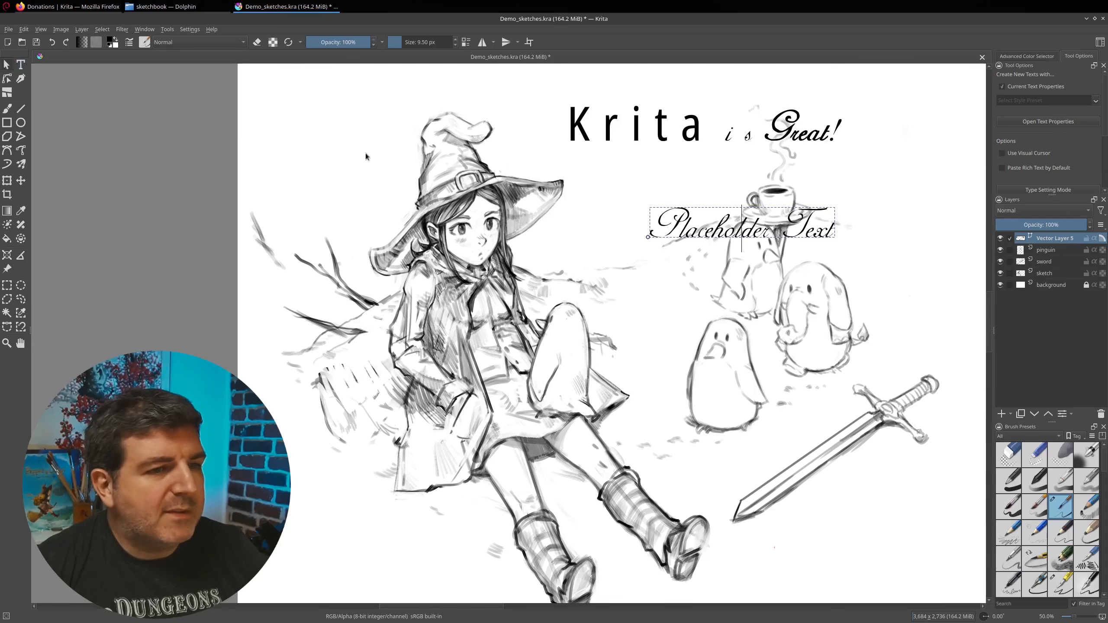
{"action": "key", "text": "Escape"}
{"action": "left_click_drag", "start_coordinate": [687, 222], "coordinate": [589, 225]}
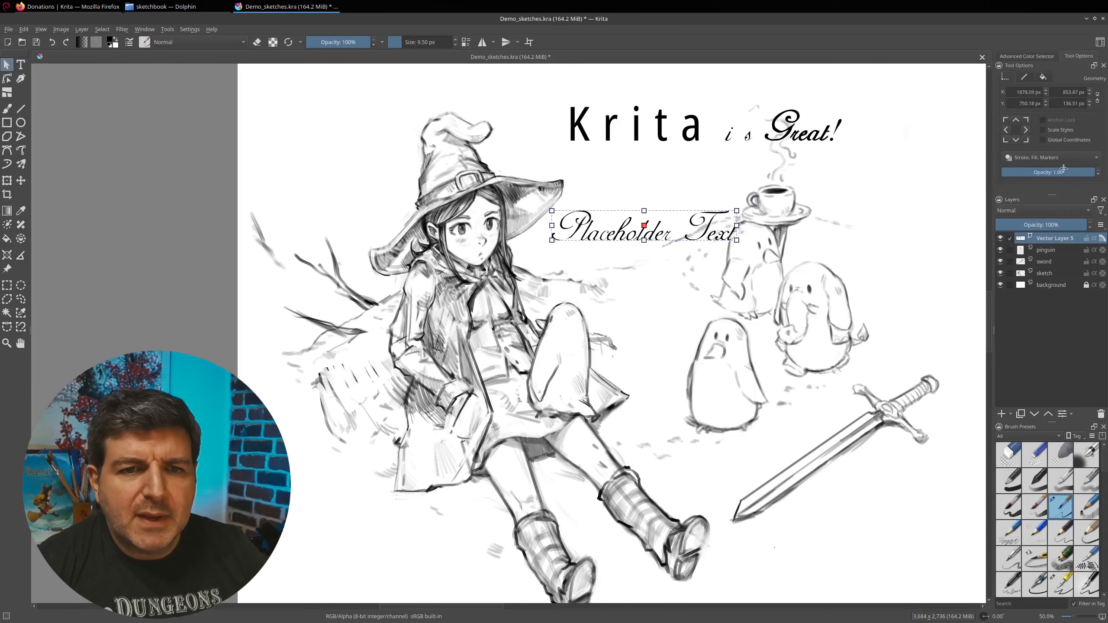
Step: Apply the "my title 1" style preset to the placeholder text
{"action": "left_click", "coordinate": [20, 65]}
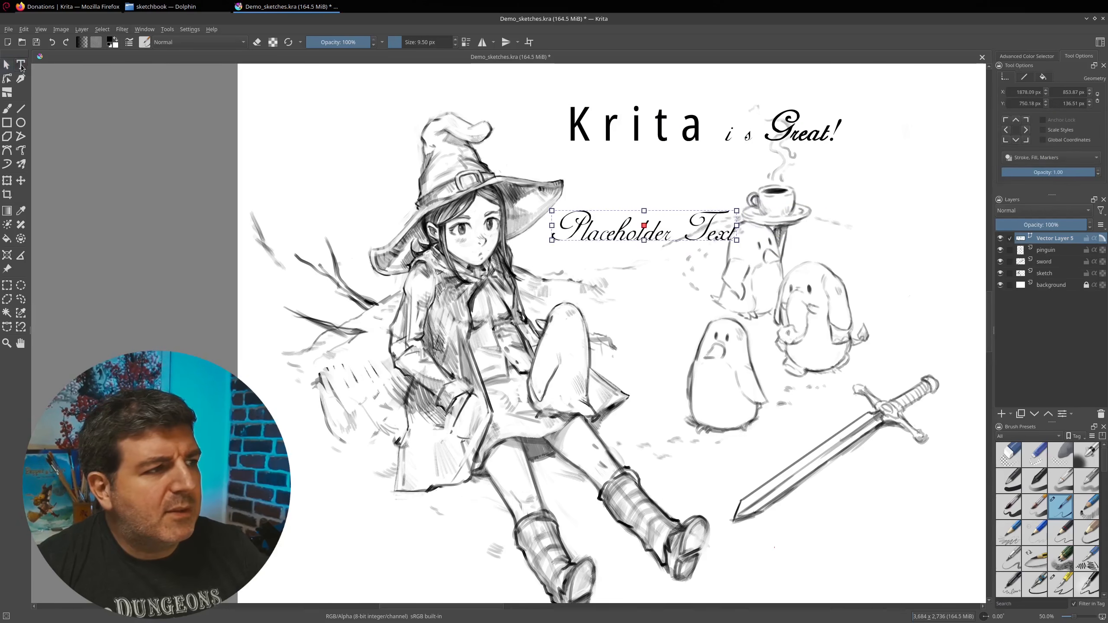
{"action": "left_click", "coordinate": [658, 230]}
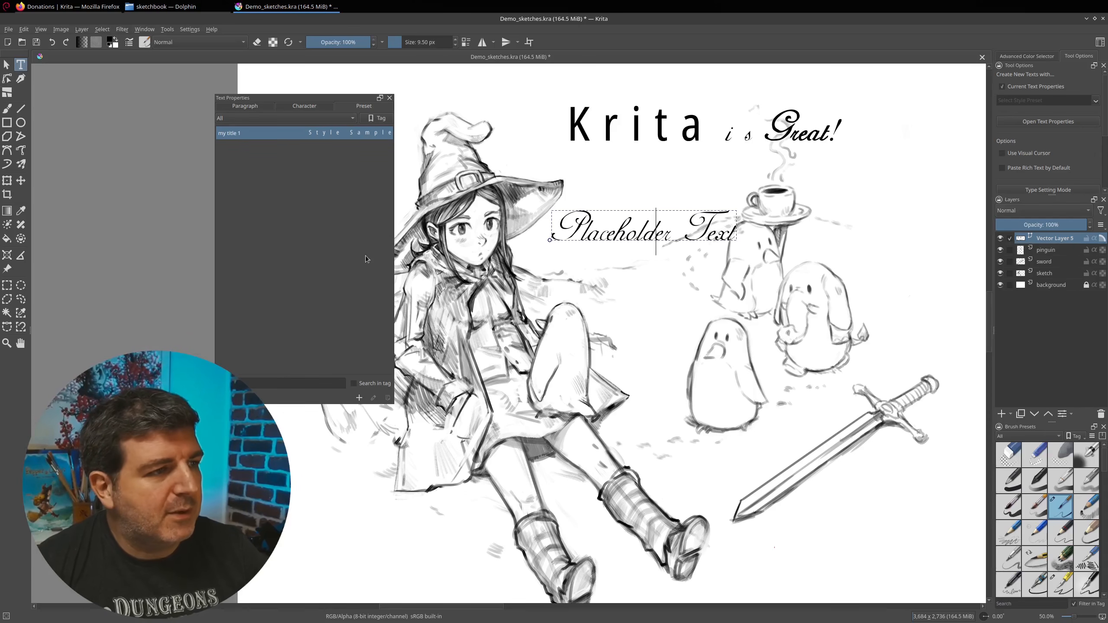
{"action": "double_click", "coordinate": [253, 134]}
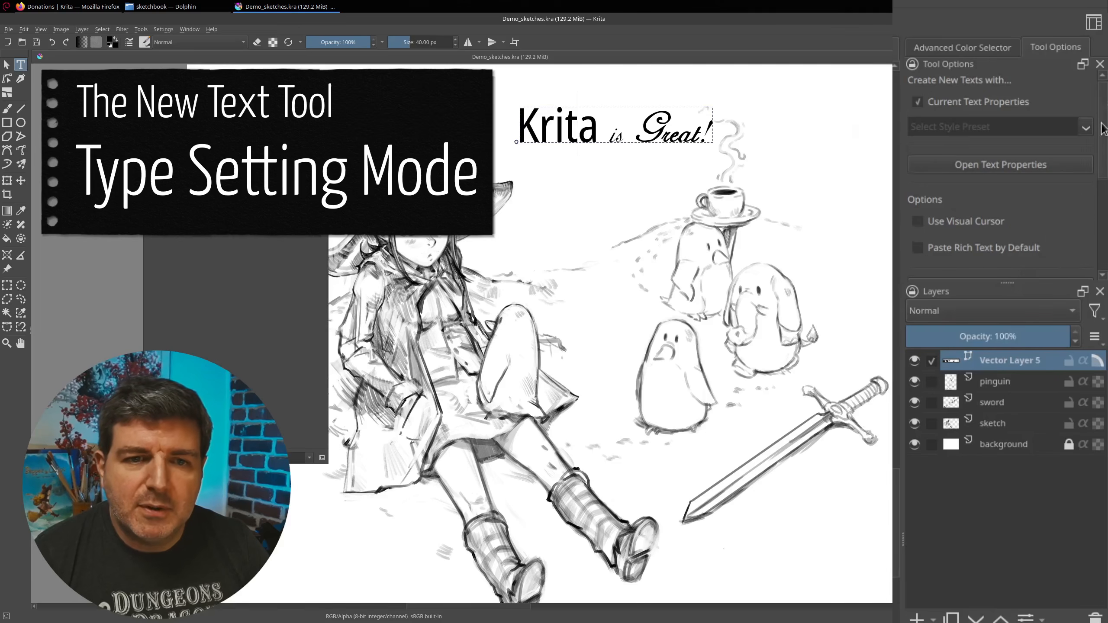
Step: Enable Type Setting Mode for the "Krita is Great!" text
{"action": "left_click_drag", "start_coordinate": [1105, 98], "coordinate": [1106, 120]}
{"action": "left_click_drag", "start_coordinate": [1106, 162], "coordinate": [1106, 172]}
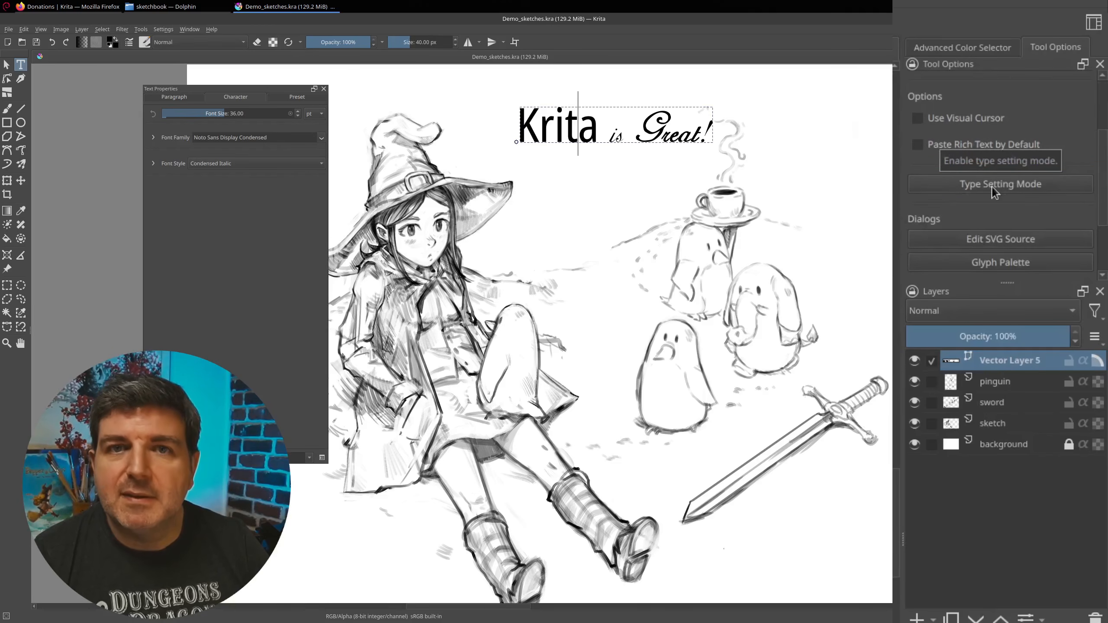
{"action": "left_click", "coordinate": [992, 186]}
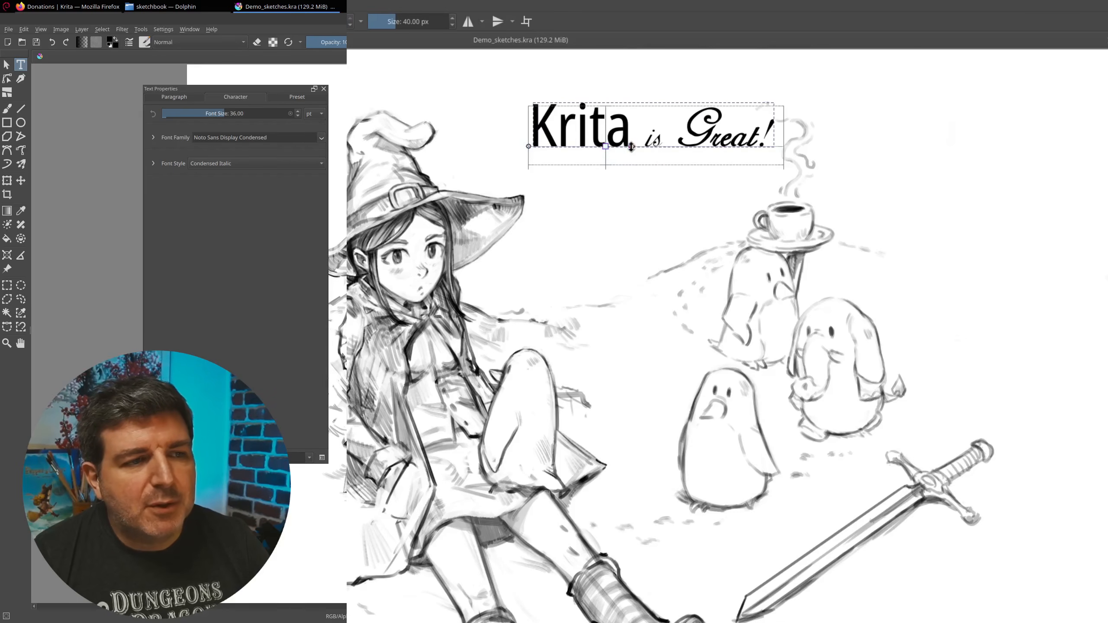
Step: Shift the letter "a" of "Krita" slightly up and closer to the "t" directly on the canvas
{"action": "left_click", "coordinate": [587, 133]}
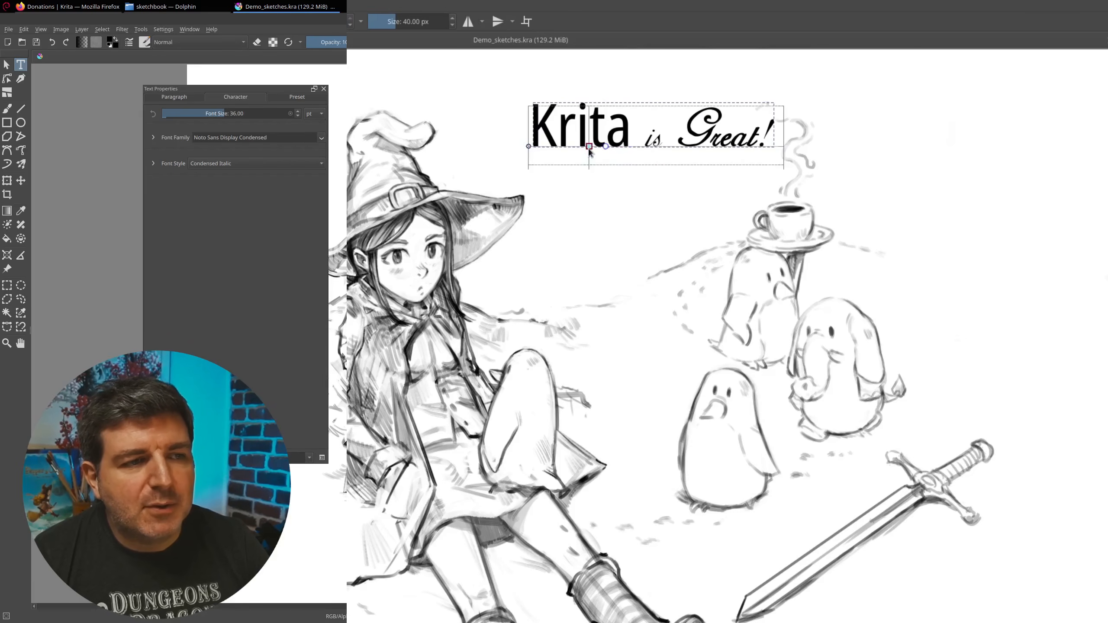
{"action": "scroll", "coordinate": [610, 137], "scroll_direction": "up", "scroll_amount": 3}
{"action": "left_click_drag", "start_coordinate": [584, 142], "coordinate": [601, 305]}
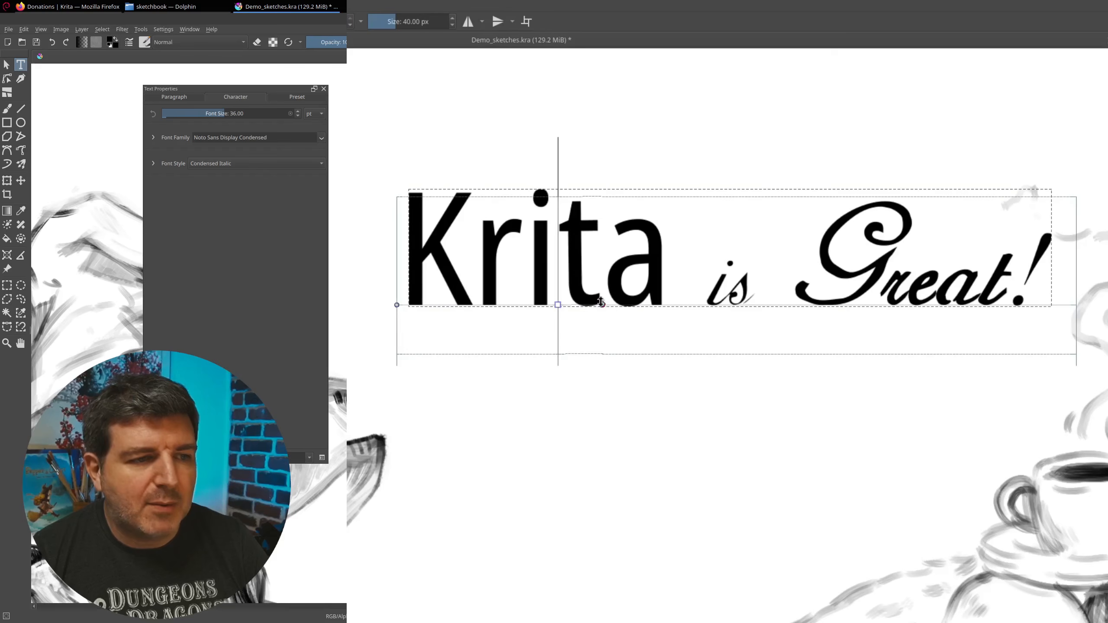
{"action": "left_click", "coordinate": [602, 304]}
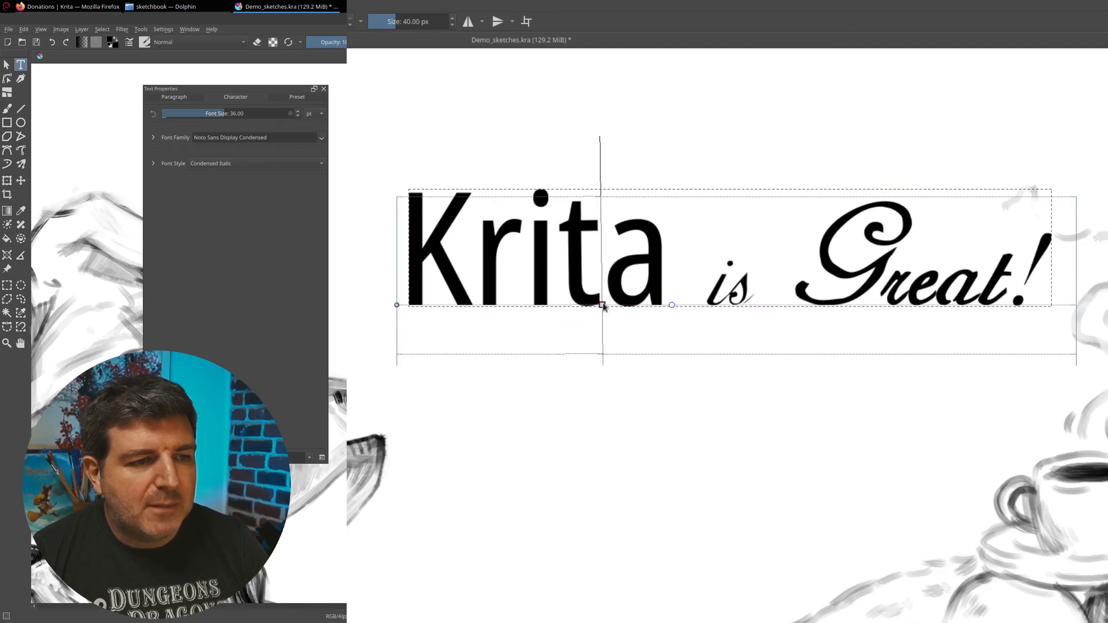
{"action": "left_click_drag", "start_coordinate": [602, 304], "coordinate": [587, 283]}
Step: Raise the baseline of the letters "Kri" by about 10 pt and lift the "s" of "is" slightly
{"action": "left_click", "coordinate": [543, 245]}
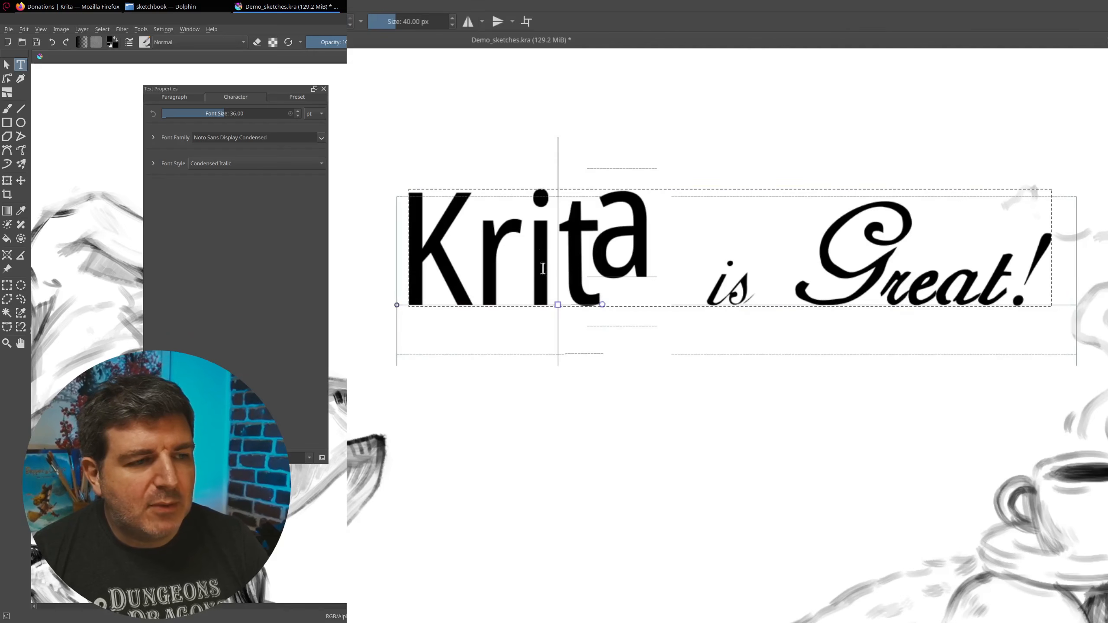
{"action": "left_click_drag", "start_coordinate": [550, 261], "coordinate": [421, 251]}
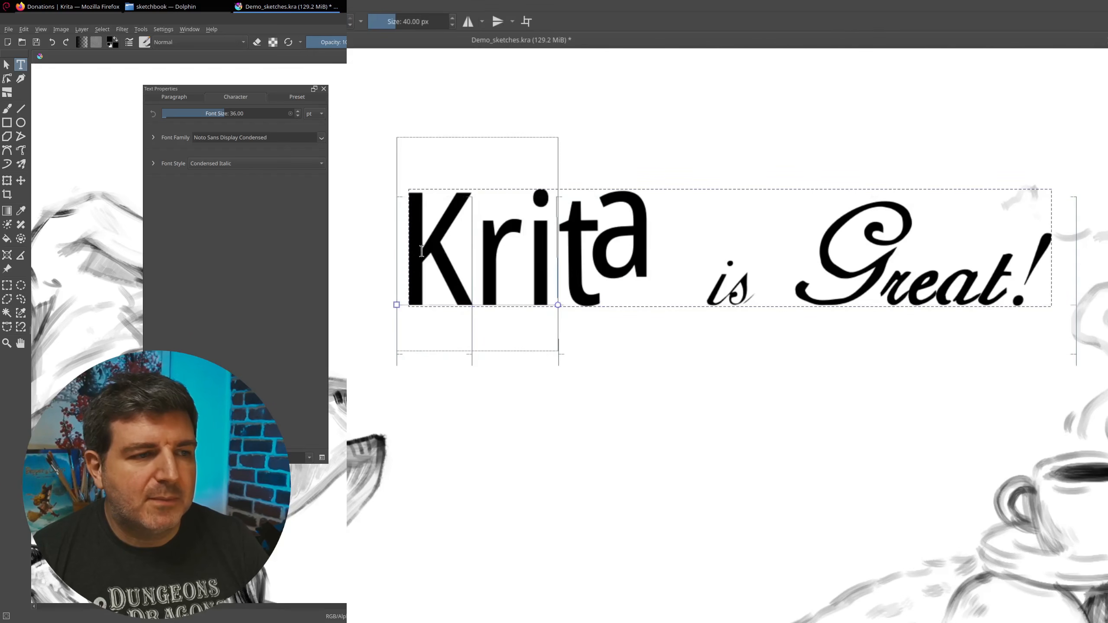
{"action": "left_click_drag", "start_coordinate": [478, 305], "coordinate": [489, 260]}
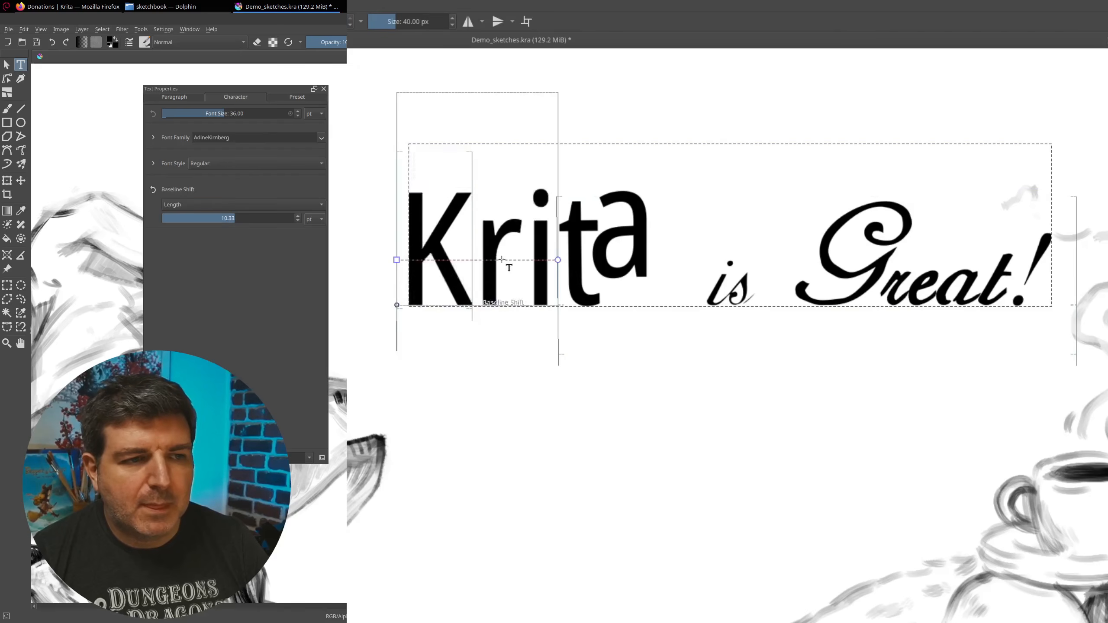
{"action": "left_click", "coordinate": [741, 298]}
{"action": "left_click_drag", "start_coordinate": [728, 308], "coordinate": [724, 301]}
Step: Reduce the size of the letters "G" and "e" in "Great!" directly on the canvas
{"action": "left_click", "coordinate": [785, 263]}
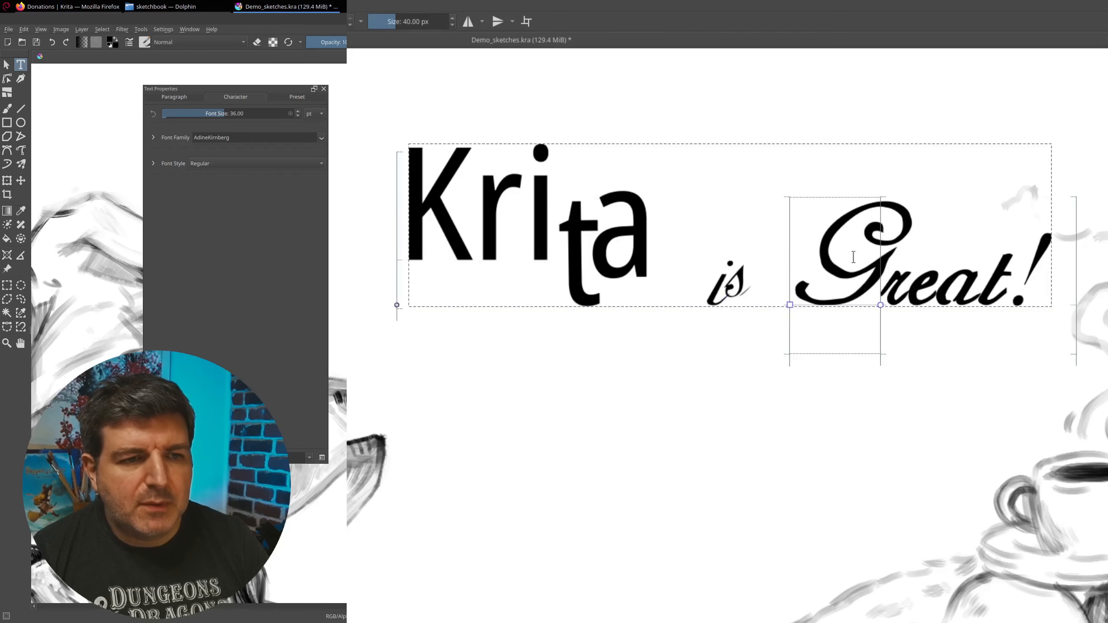
{"action": "left_click_drag", "start_coordinate": [861, 195], "coordinate": [857, 236]}
{"action": "left_click", "coordinate": [899, 280]}
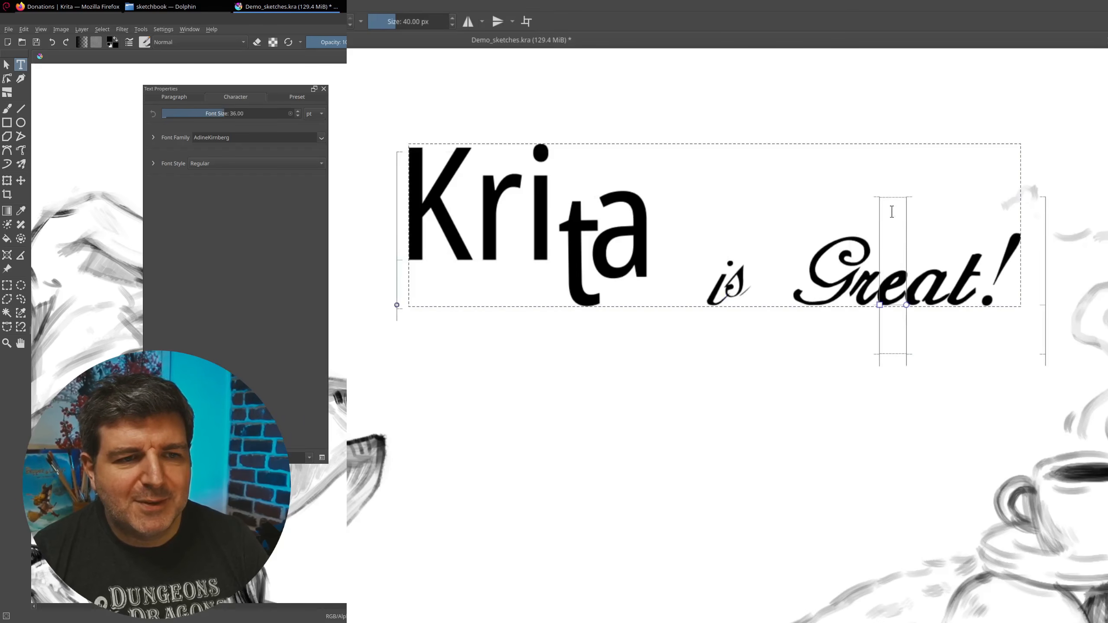
{"action": "left_click_drag", "start_coordinate": [890, 194], "coordinate": [896, 214]}
{"action": "left_click_drag", "start_coordinate": [895, 230], "coordinate": [895, 237]}
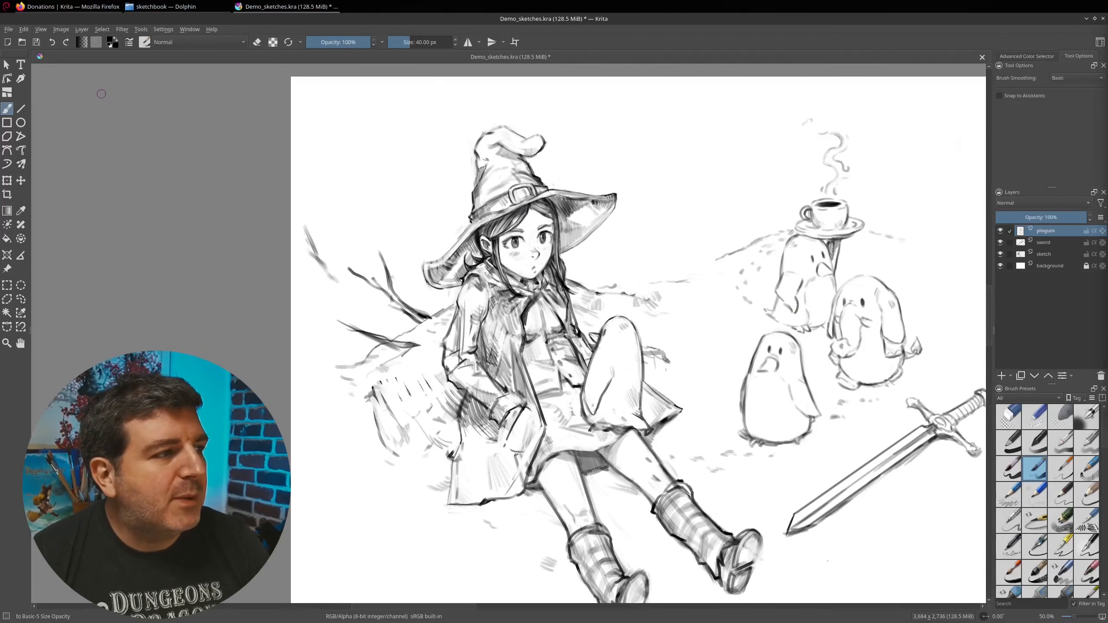
Step: Create a wrapped text area beside the witch's hat and replace all its placeholder text with the clipboard contents
{"action": "left_click", "coordinate": [21, 66]}
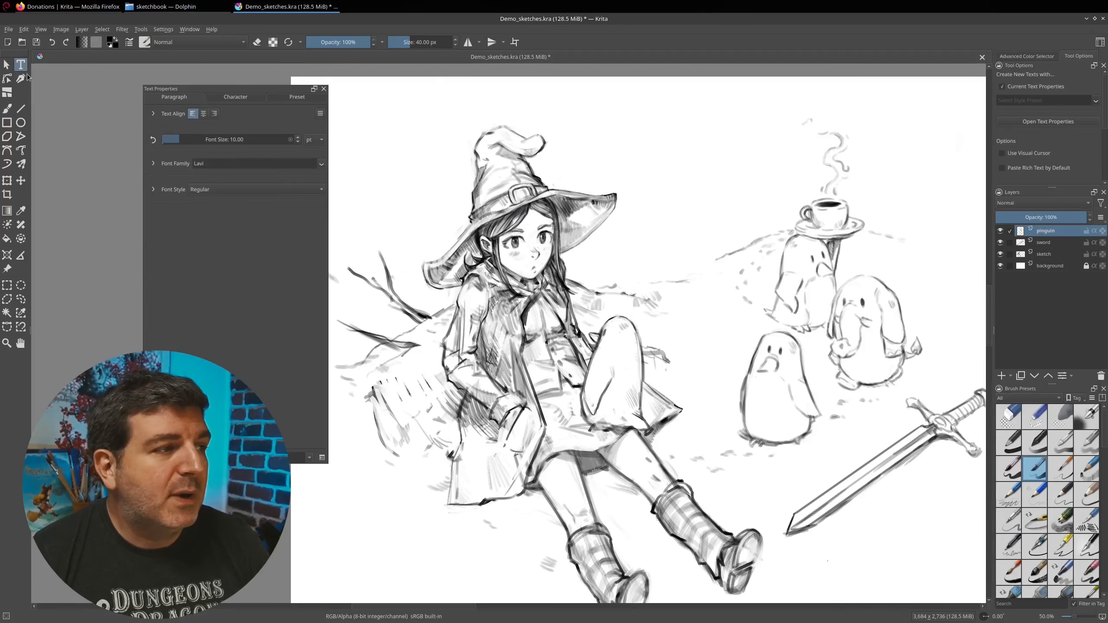
{"action": "left_click_drag", "start_coordinate": [619, 115], "coordinate": [728, 283]}
{"action": "double_click", "coordinate": [657, 123]}
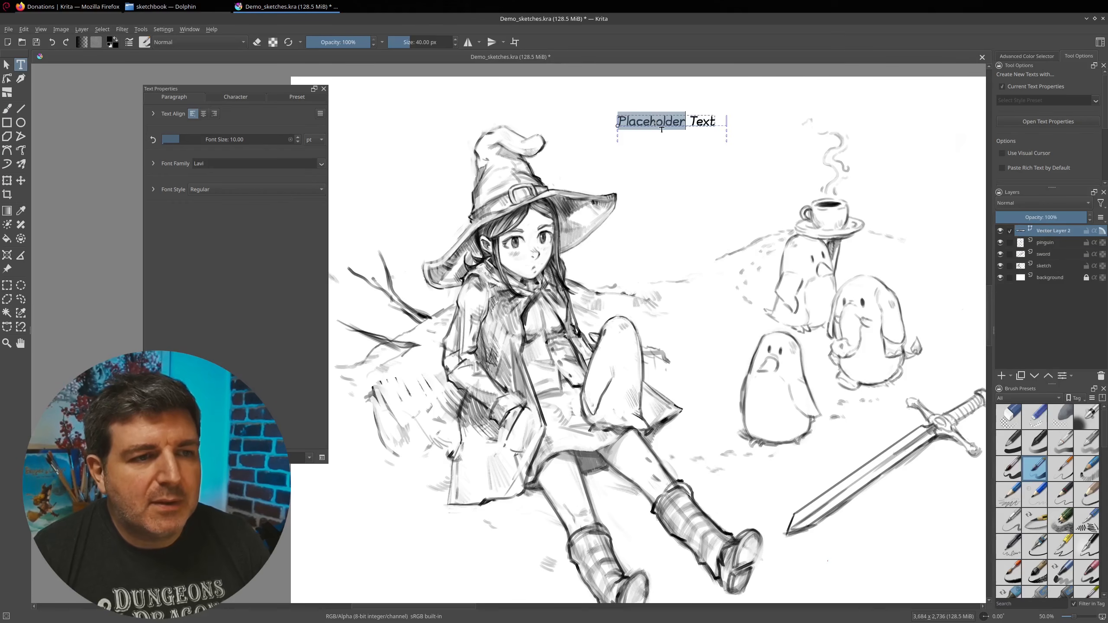
{"action": "key", "text": "ctrl+a"}
{"action": "key", "text": "ctrl+v"}
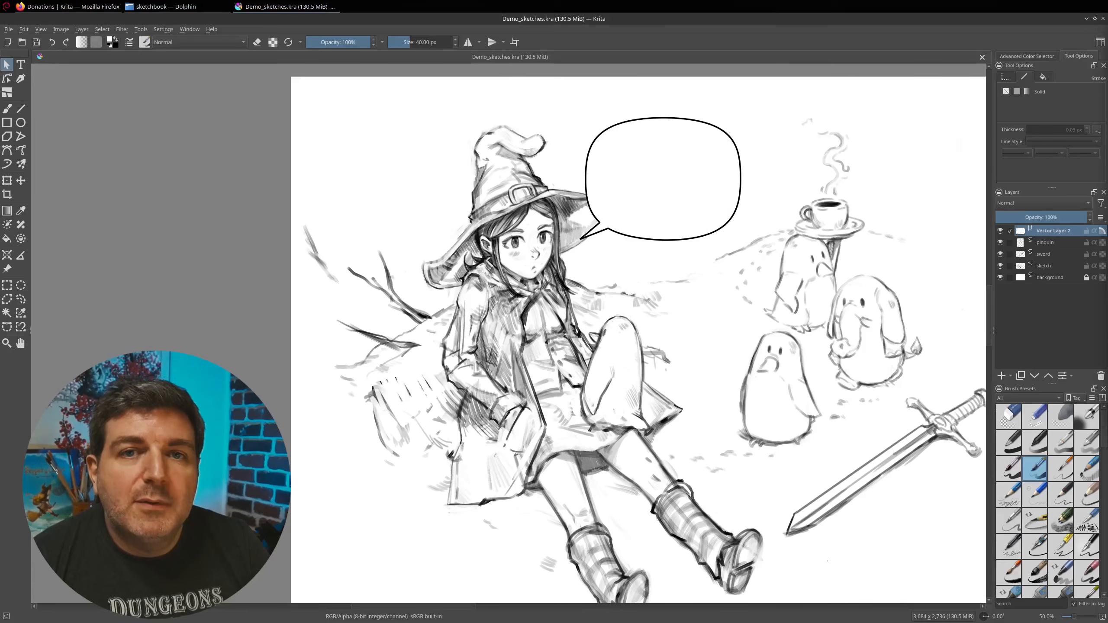
Step: Place a text inside the speech bubble shape on Vector Layer 2 with the Text tool
{"action": "left_click", "coordinate": [1052, 233]}
{"action": "left_click", "coordinate": [694, 153]}
{"action": "left_click_drag", "start_coordinate": [682, 161], "coordinate": [677, 162]}
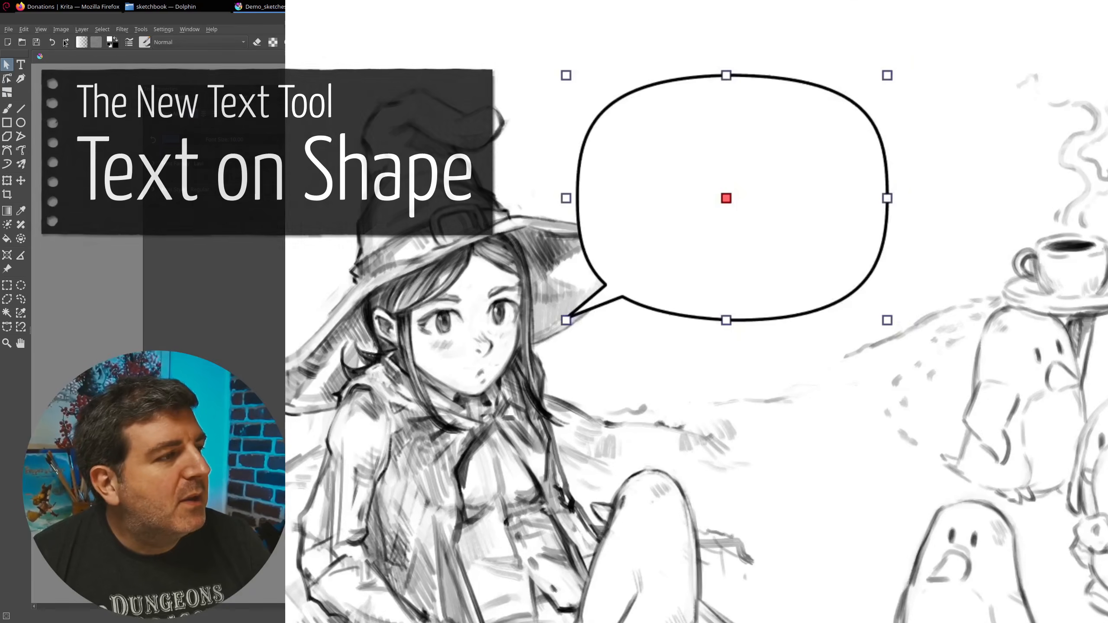
{"action": "left_click", "coordinate": [20, 65]}
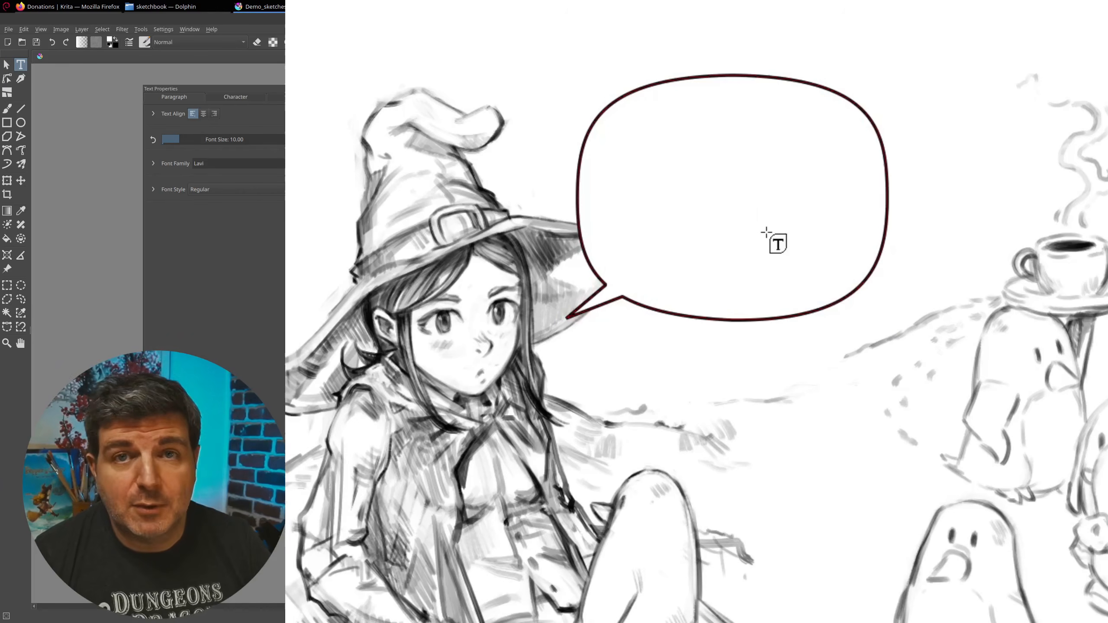
{"action": "left_click", "coordinate": [737, 184]}
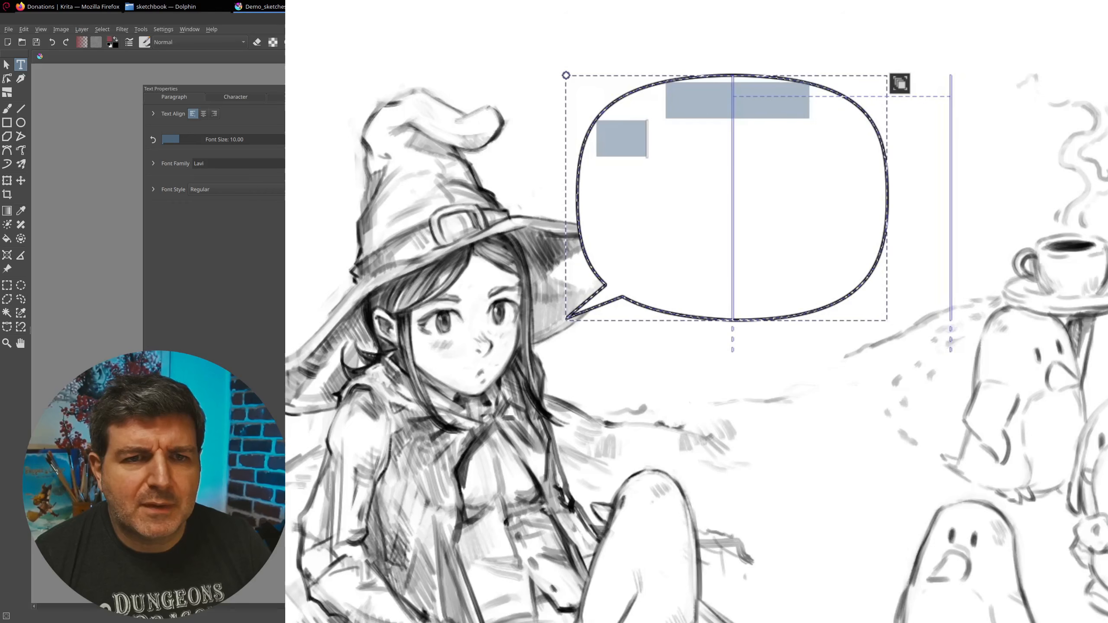
Step: Replace the bubble's placeholder text with "Lorem ipsum dolor sit amet, consectetur adipiscing elit, sed do eiusmod tempor incididunt ut labore et dolore"
{"action": "left_click", "coordinate": [640, 139]}
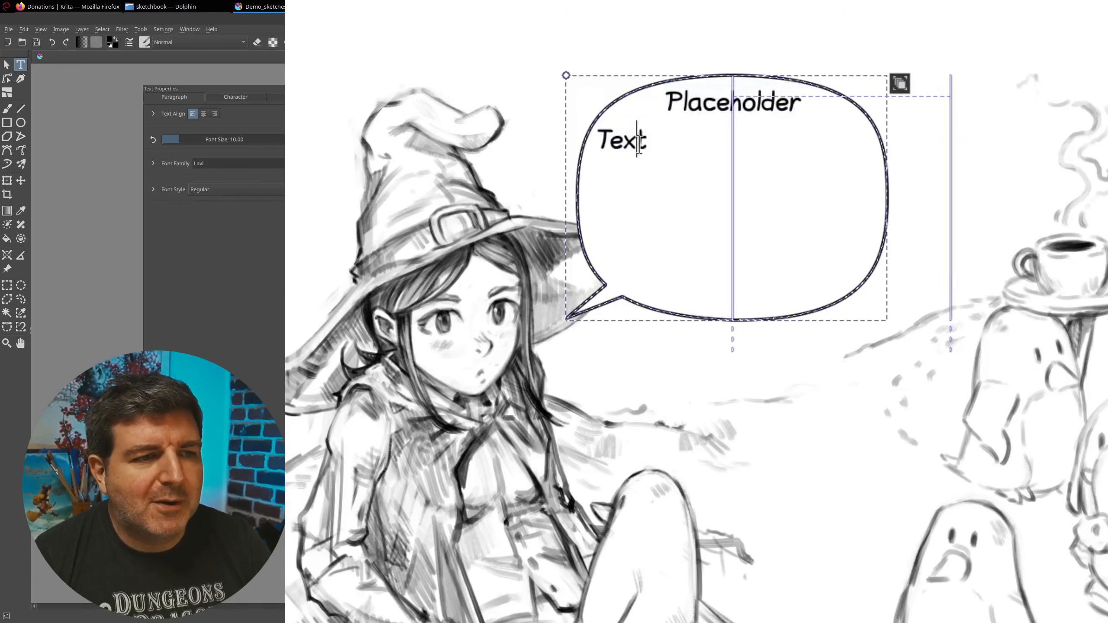
{"action": "key", "text": "ctrl+a"}
{"action": "type", "text": "Lorem ipsum dolor sit amet, consectetur adipiscing elit, sed do eiusmod tempor incididunt ut labore et dolore"}
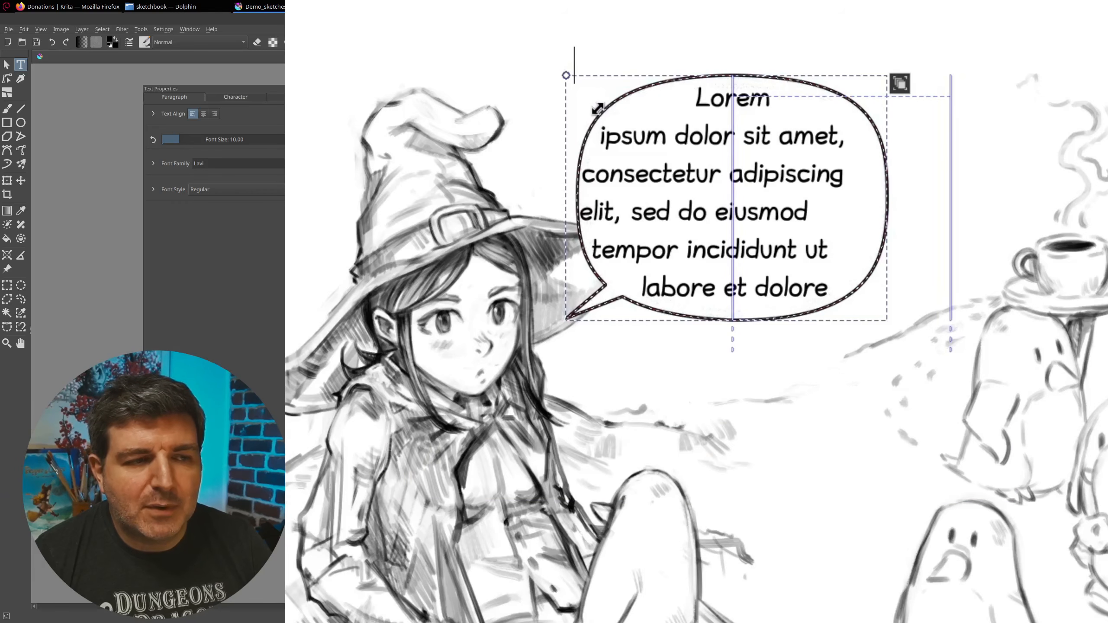
Step: Adjust the speech bubble's shape padding directly on the canvas to about 4.38 pt
{"action": "left_click_drag", "start_coordinate": [598, 108], "coordinate": [640, 113]}
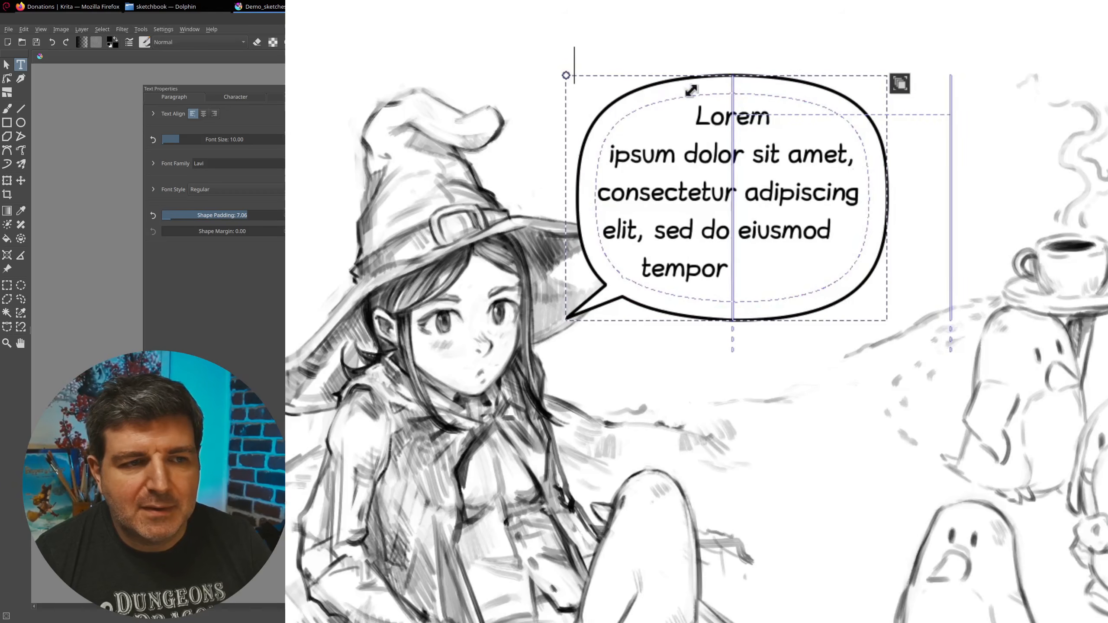
{"action": "left_click_drag", "start_coordinate": [639, 110], "coordinate": [629, 101]}
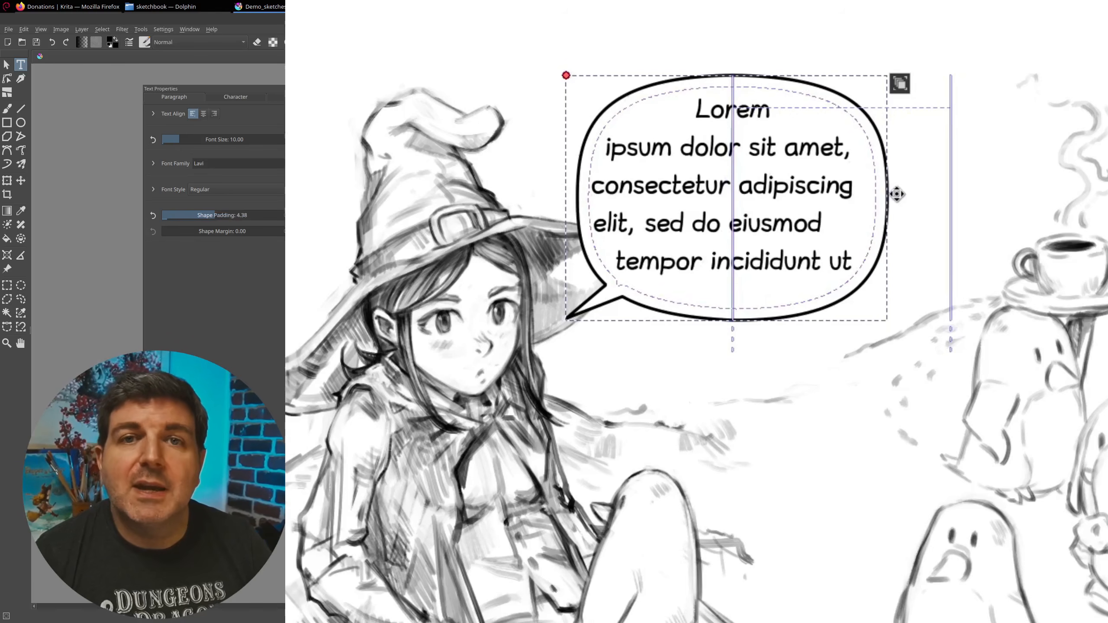
{"action": "left_click", "coordinate": [5, 67]}
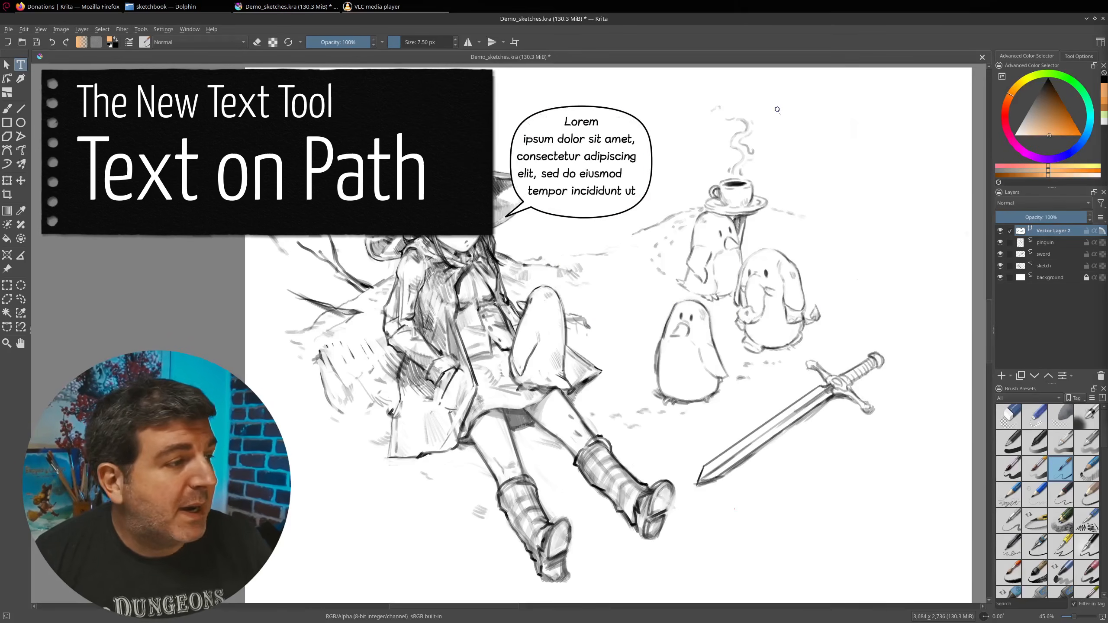
Step: Draw an open arc above the coffee cup, from beside the speech bubble to beyond the penguins, with the Bezier Curve tool
{"action": "left_click", "coordinate": [7, 152]}
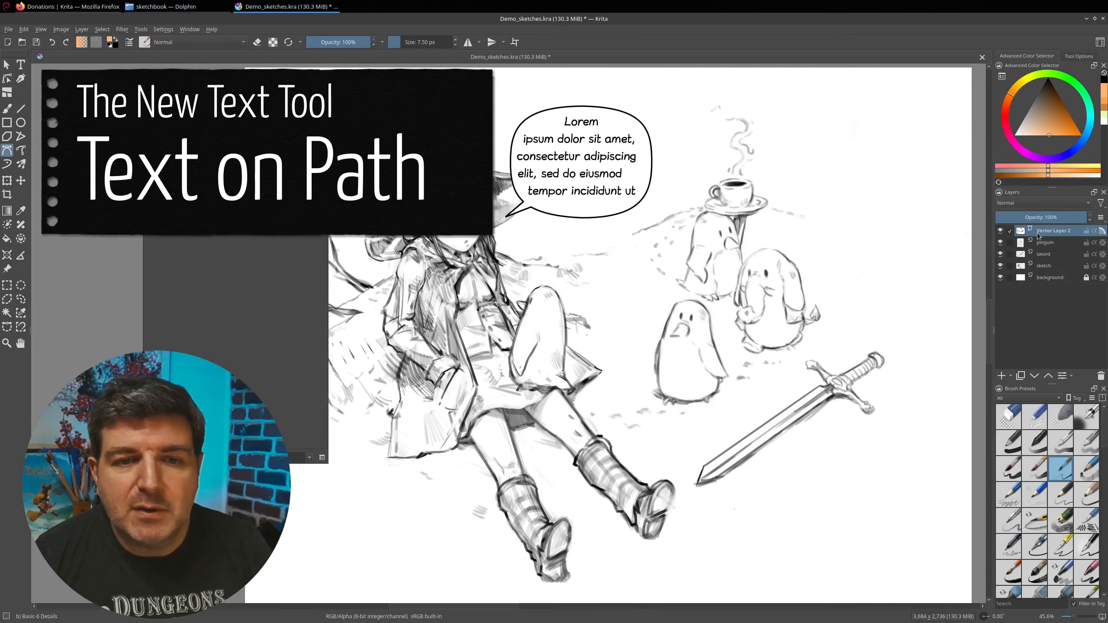
{"action": "left_click", "coordinate": [653, 213]}
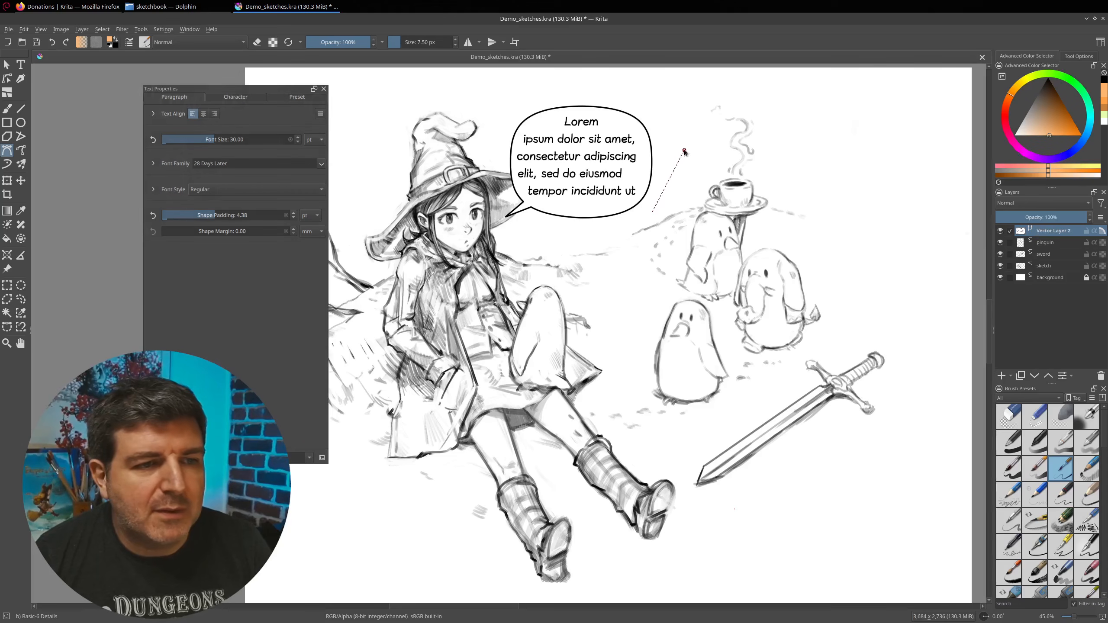
{"action": "mouse_move", "coordinate": [855, 231]}
{"action": "left_mouse_down"}
{"action": "mouse_move", "coordinate": [892, 332]}
{"action": "mouse_move", "coordinate": [909, 326]}
{"action": "left_mouse_up"}
{"action": "key", "text": "Return"}
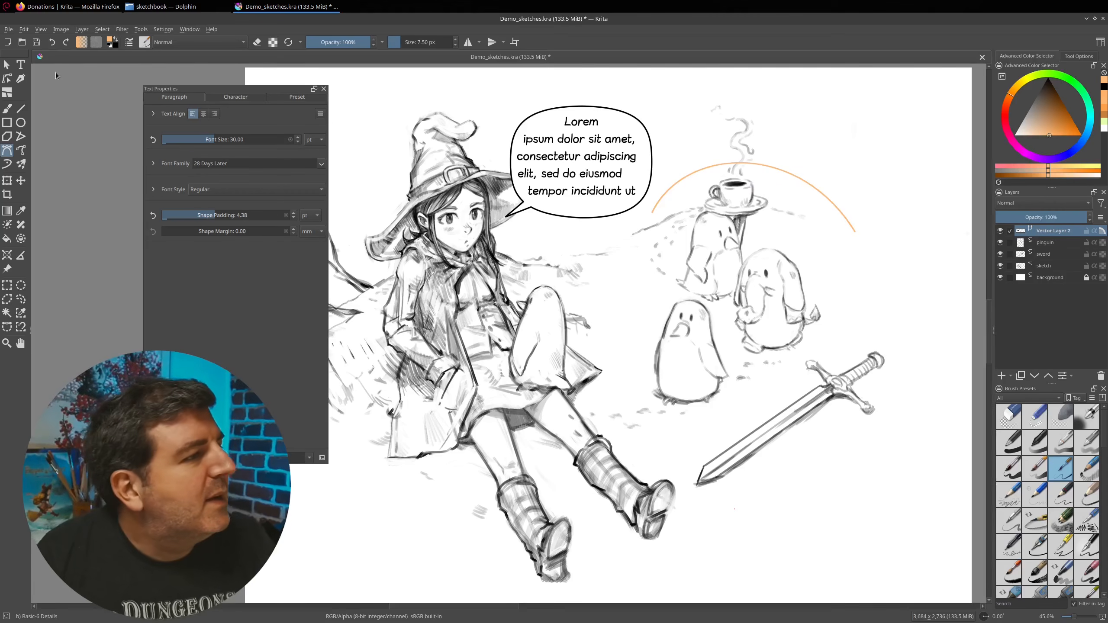
Step: Set the foreground colour to black and attach a new text to the arc above the coffee cup
{"action": "left_click", "coordinate": [21, 64]}
{"action": "left_click", "coordinate": [1047, 79]}
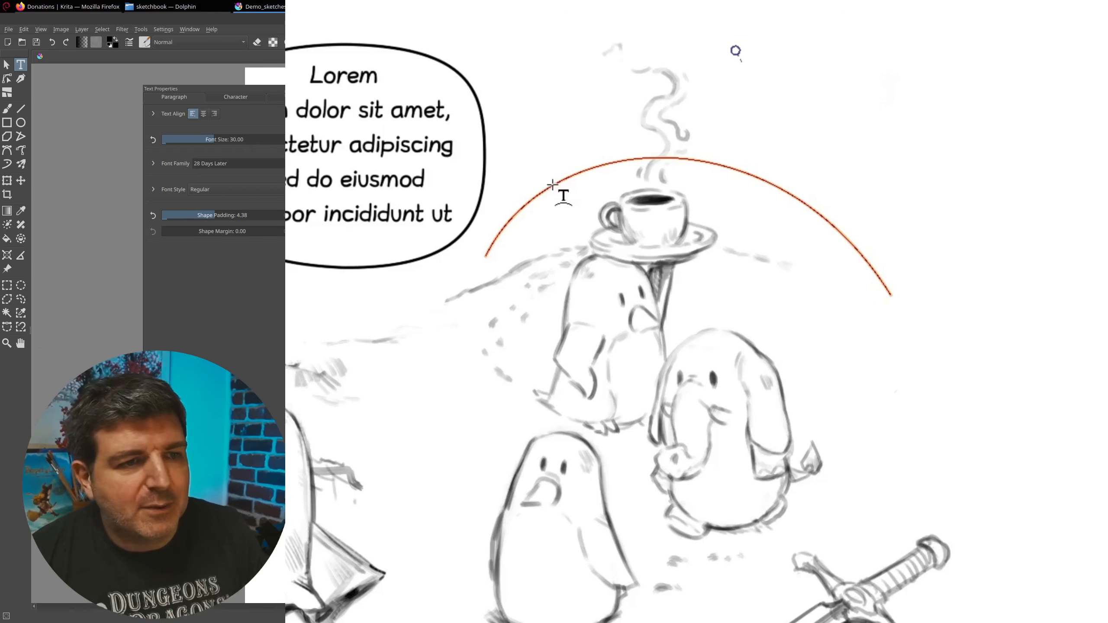
{"action": "left_click", "coordinate": [552, 185]}
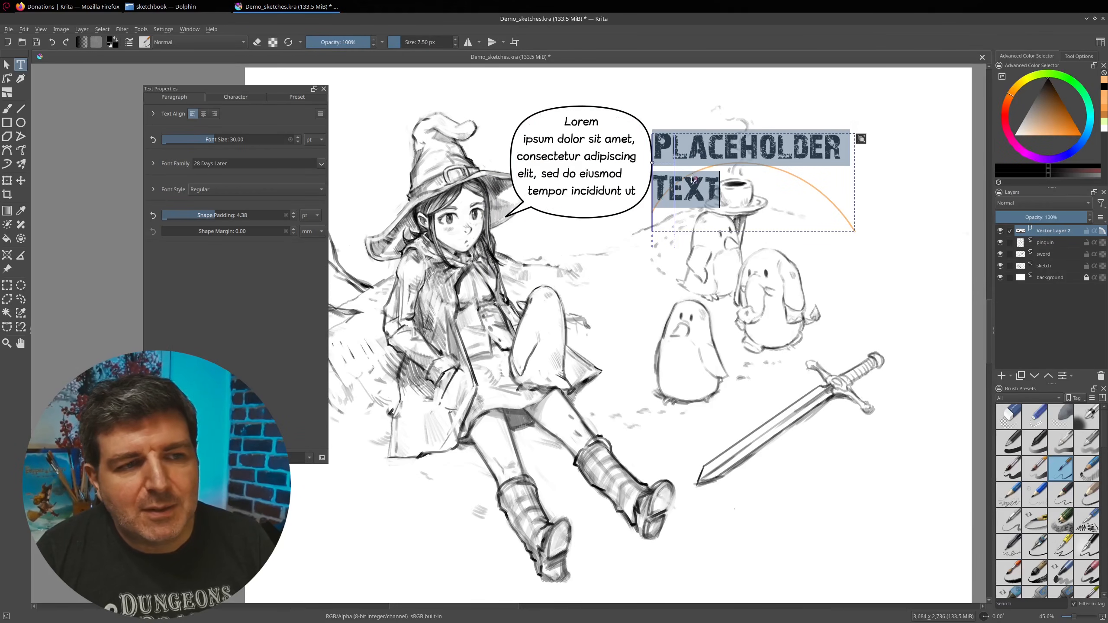
Step: Convert the arc's placeholder text to the Pre-positioned type so that it follows the curve
{"action": "left_click", "coordinate": [1078, 55]}
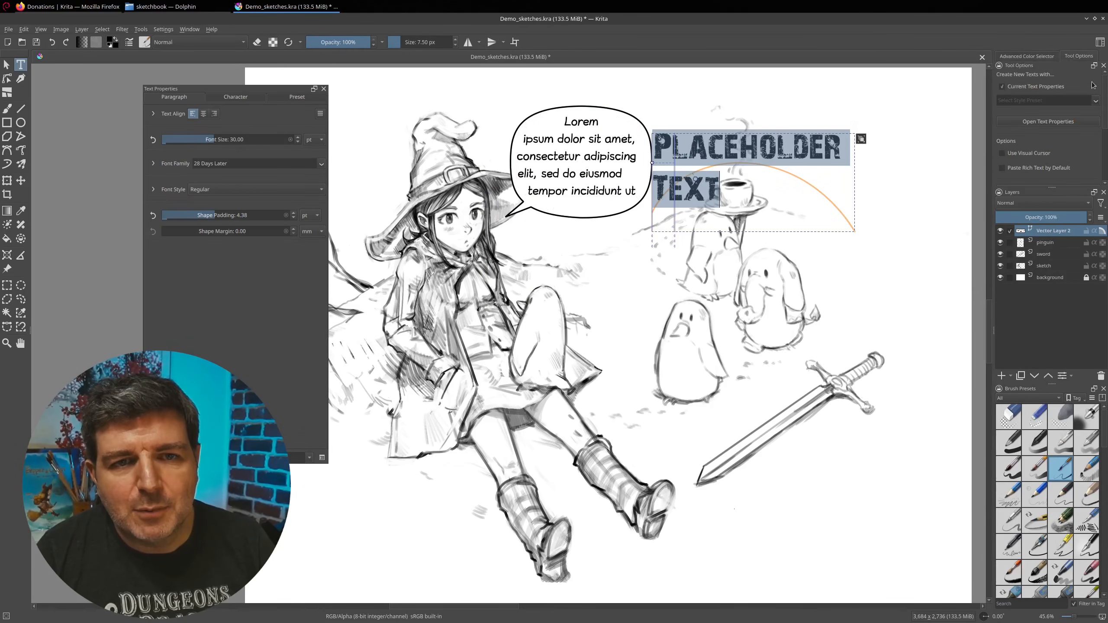
{"action": "scroll", "coordinate": [1047, 131], "scroll_direction": "down", "scroll_amount": 3}
{"action": "scroll", "coordinate": [1047, 126], "scroll_direction": "down", "scroll_amount": 2}
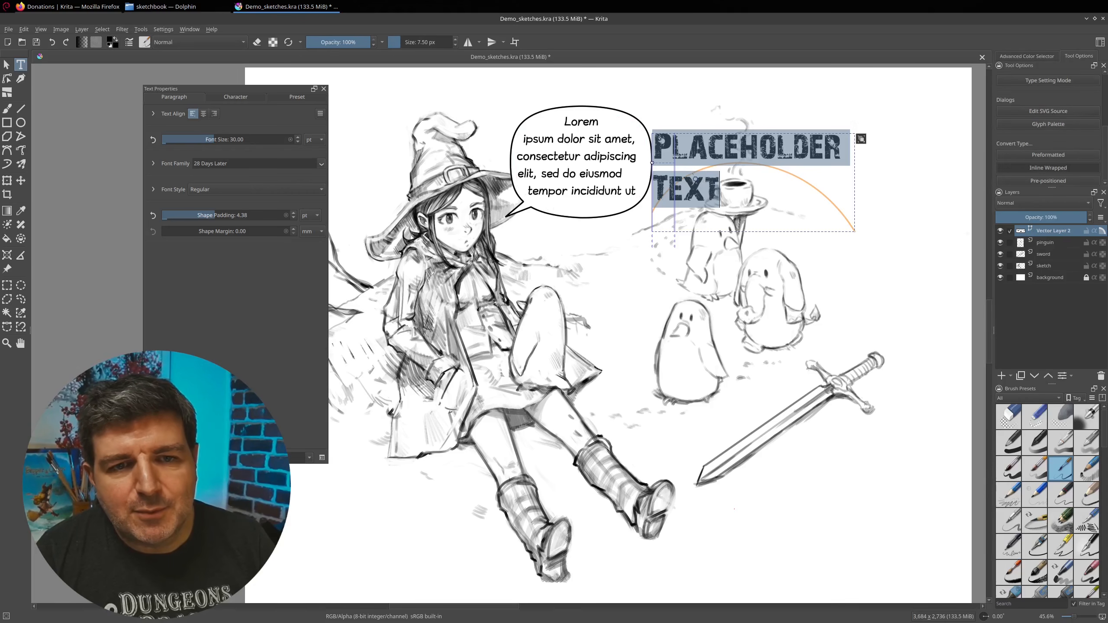
{"action": "left_click", "coordinate": [1057, 181]}
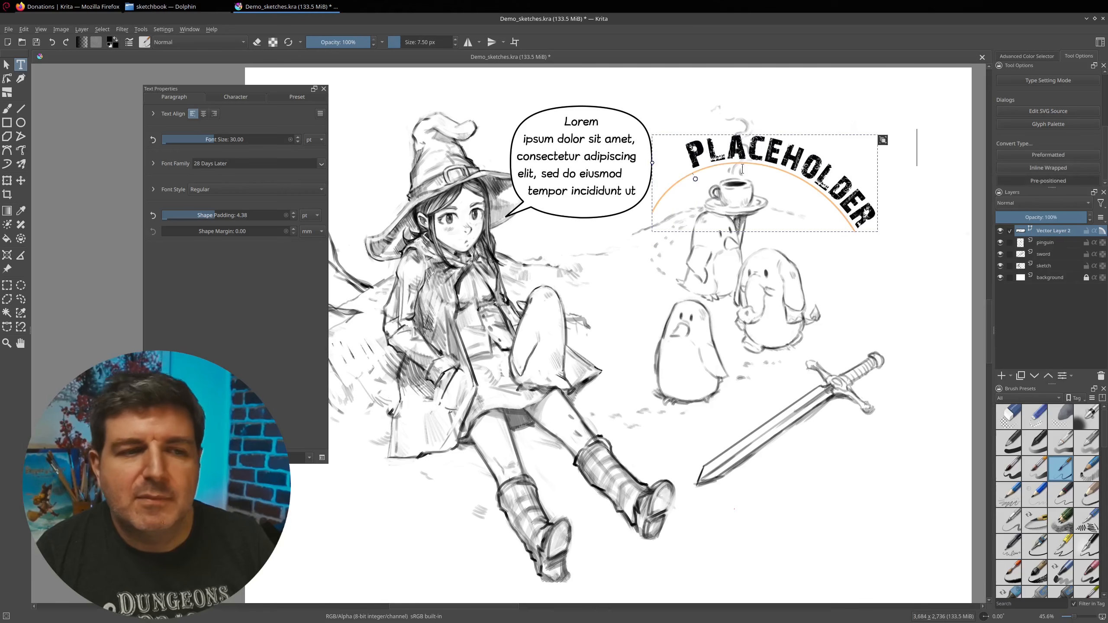
Step: Slide the text's start point along the arc and replace the placeholder text with "KABOOM"
{"action": "left_click_drag", "start_coordinate": [694, 178], "coordinate": [826, 179]}
{"action": "left_click", "coordinate": [691, 156]}
{"action": "type", "text": "KABOOM"}
{"action": "key", "text": "Delete"}
{"action": "key", "text": "Delete"}
{"action": "key", "text": "Delete"}
{"action": "key", "text": "Delete"}
{"action": "key", "text": "Delete"}
{"action": "key", "text": "Delete"}
{"action": "key", "text": "Delete"}
{"action": "key", "text": "Delete"}
{"action": "key", "text": "Left"}
{"action": "key", "text": "Left"}
{"action": "key", "text": "Left"}
{"action": "key", "text": "Left"}
{"action": "key", "text": "Left"}
{"action": "key", "text": "Left"}
{"action": "key", "text": "BackSpace"}
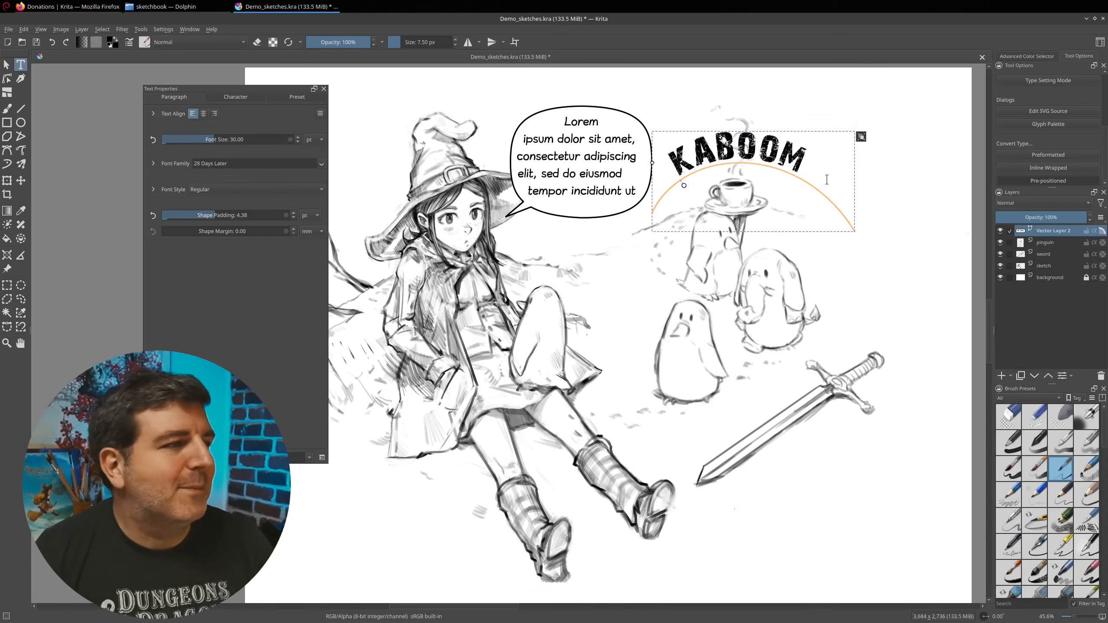
{"action": "key", "text": "Escape"}
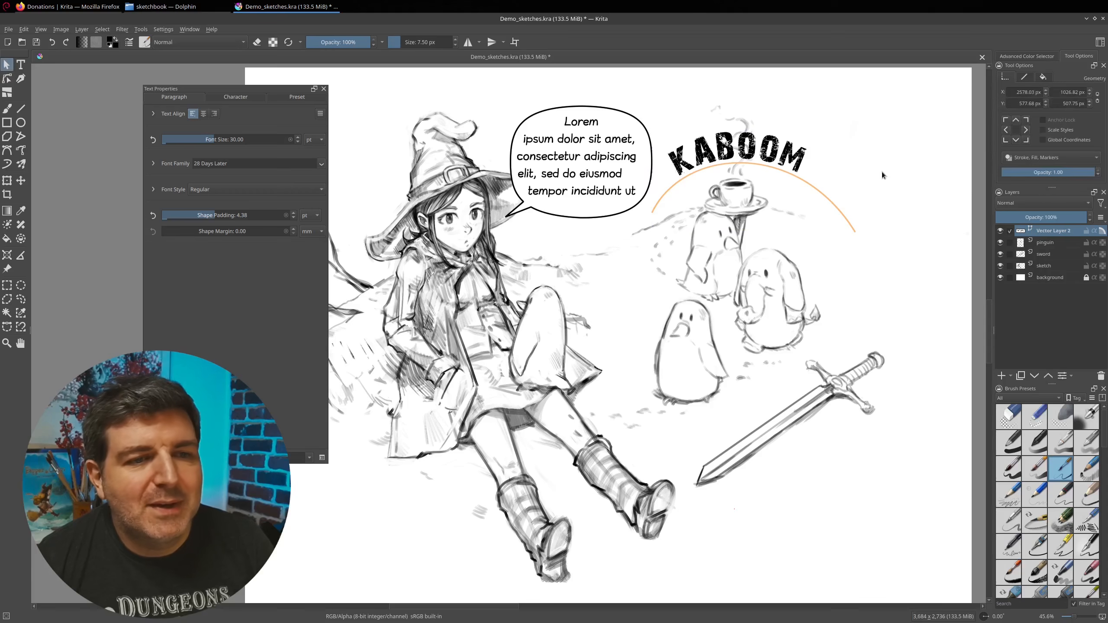
Step: Remove the orange stroke from the arc under the "KABOOM" text
{"action": "left_click", "coordinate": [824, 197]}
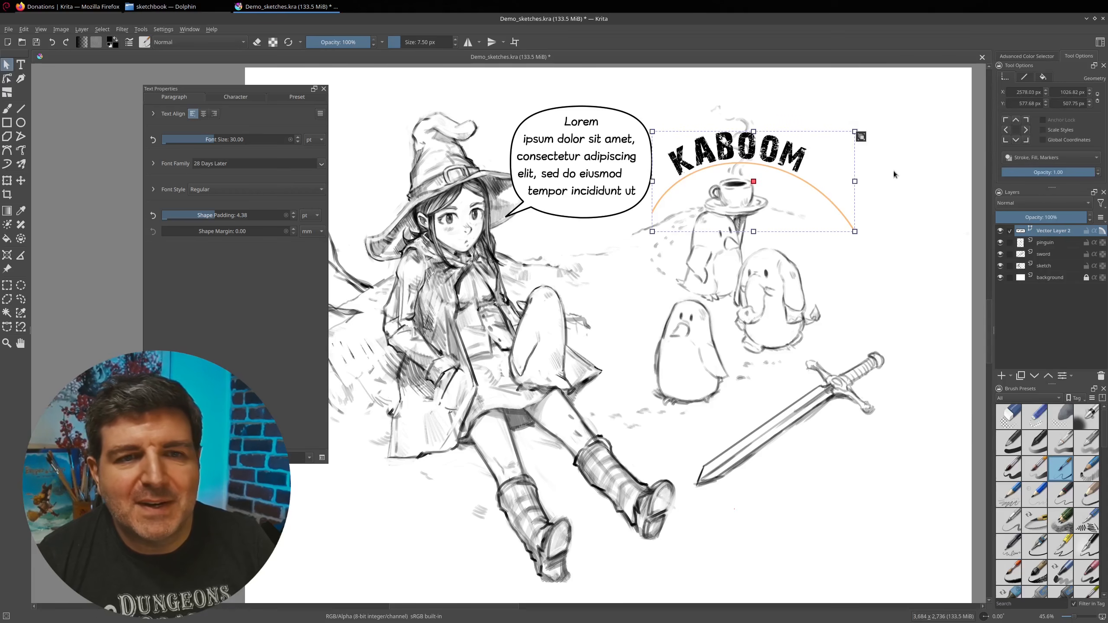
{"action": "left_click", "coordinate": [1026, 78]}
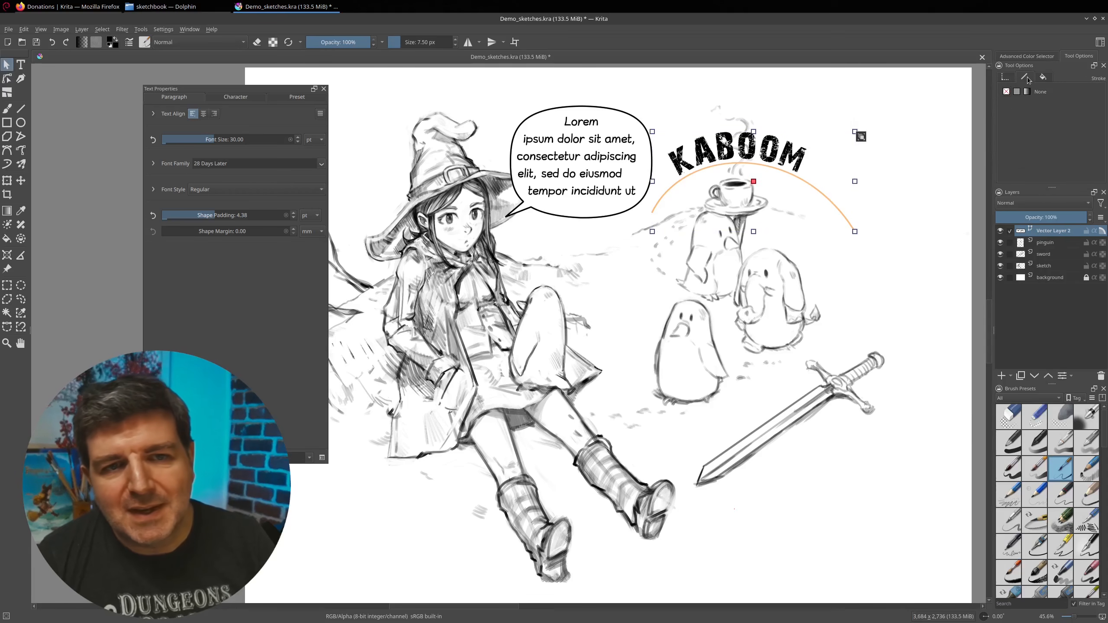
{"action": "left_click", "coordinate": [1006, 93]}
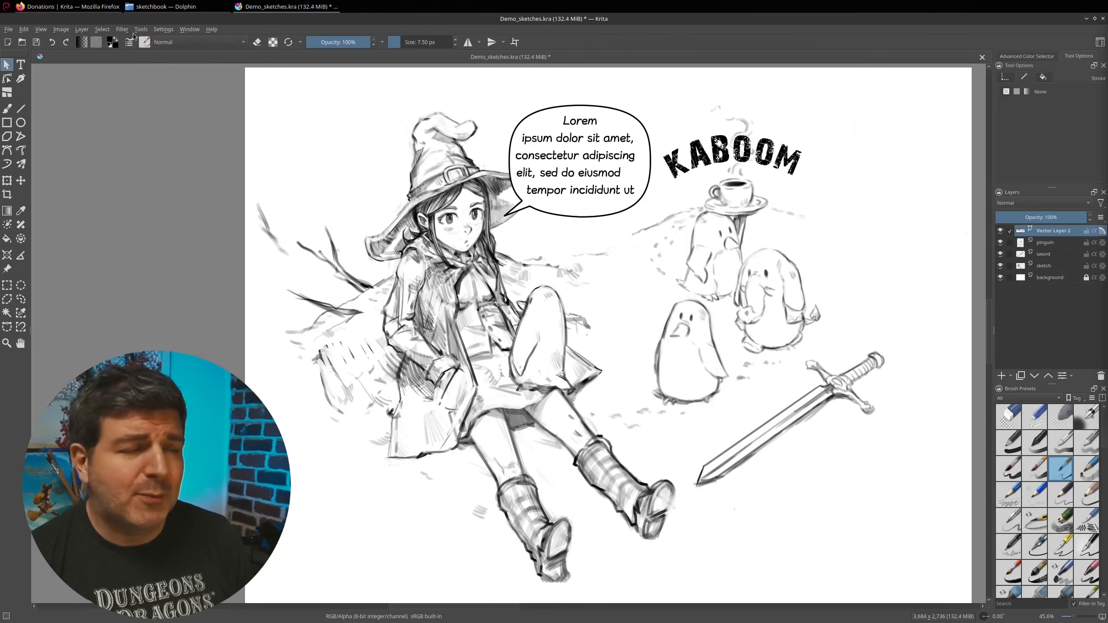
Step: Switch to Firefox, review the monthly and one-time options on Krita's donations page, and return to Krita
{"action": "left_click", "coordinate": [78, 7]}
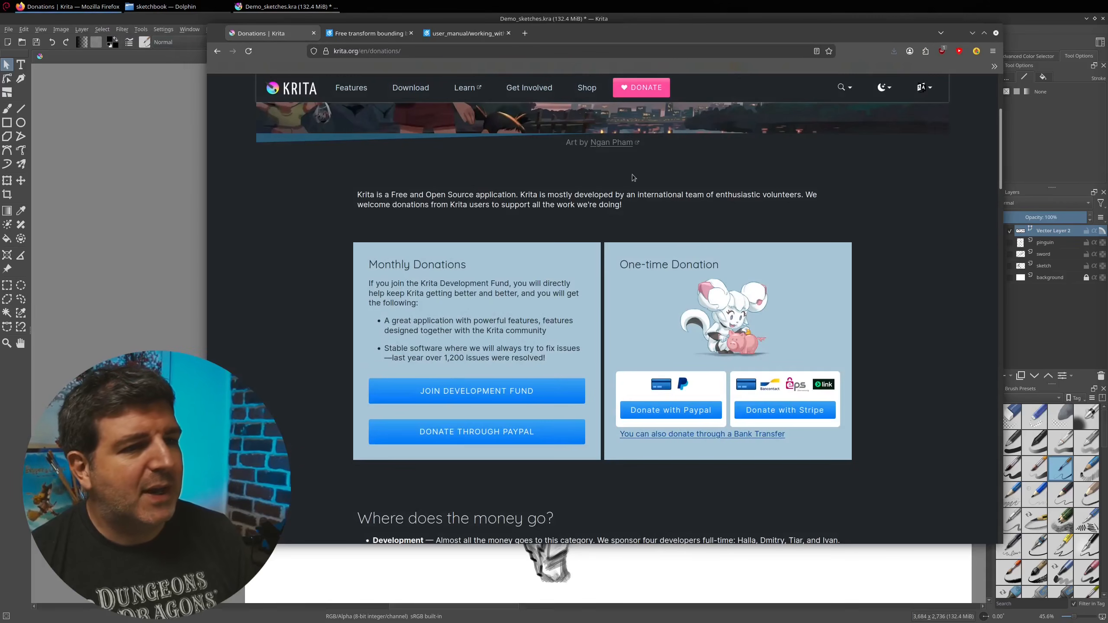
{"action": "left_click", "coordinate": [646, 90]}
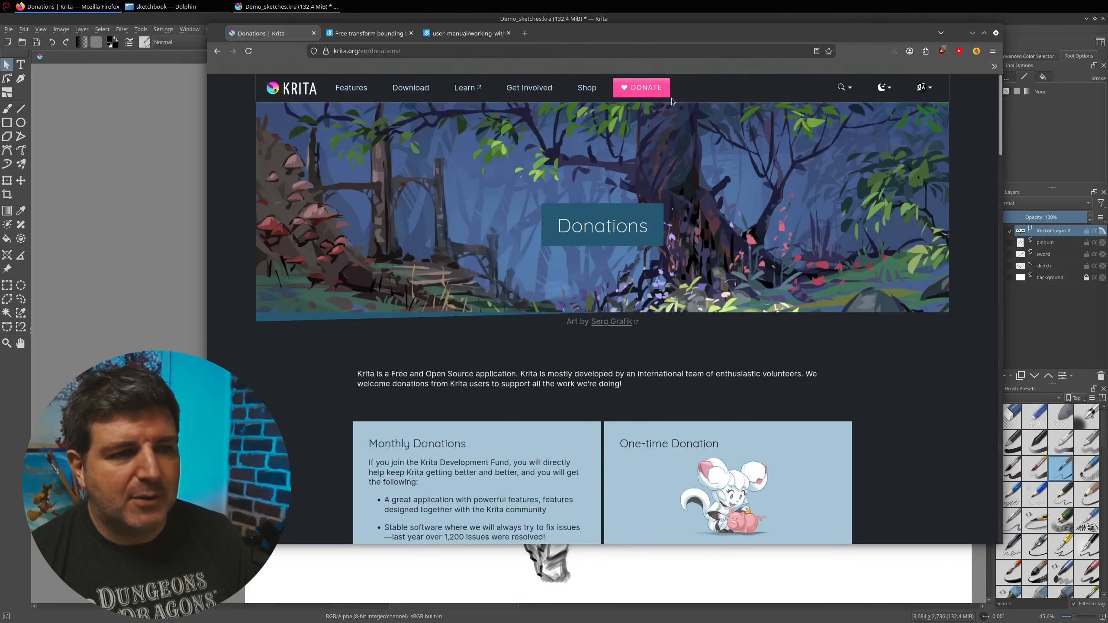
{"action": "scroll", "coordinate": [818, 230], "scroll_direction": "down", "scroll_amount": 4}
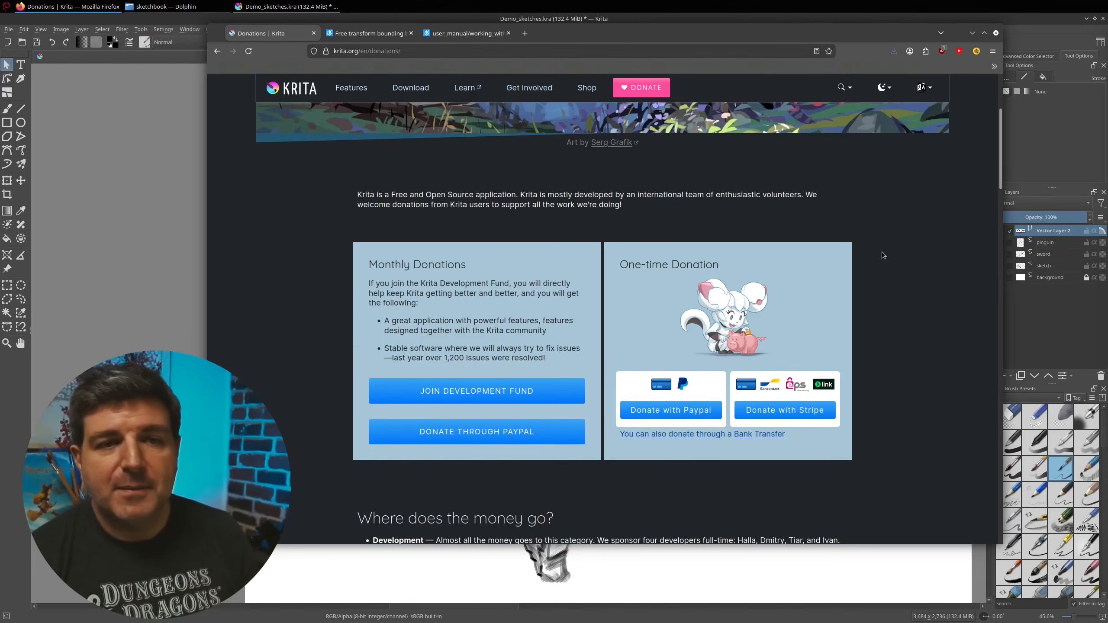
{"action": "left_click", "coordinate": [973, 34]}
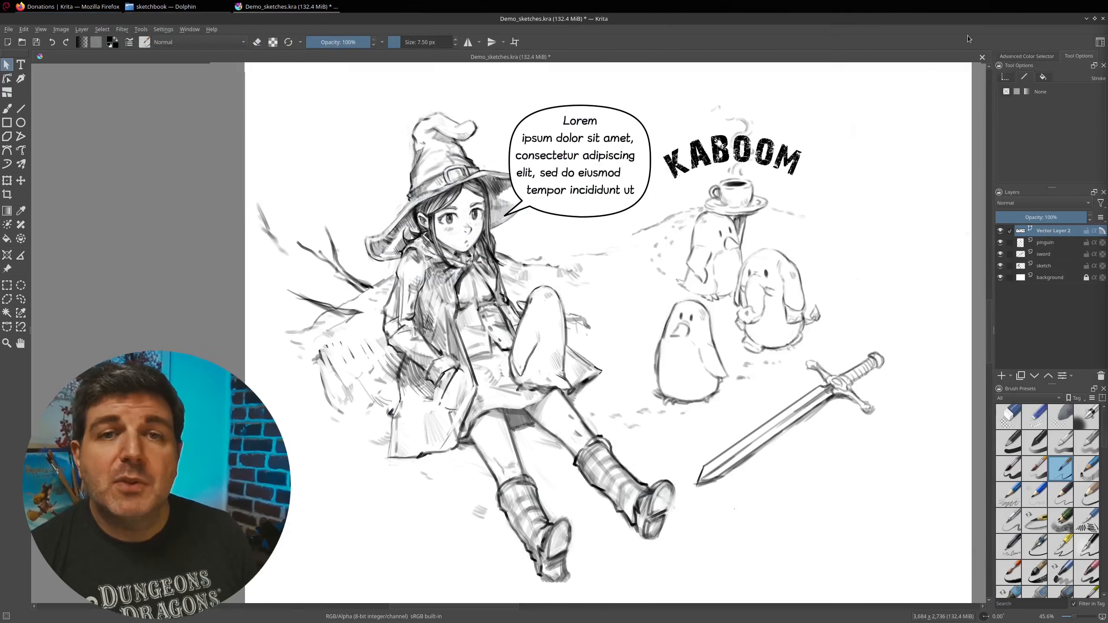